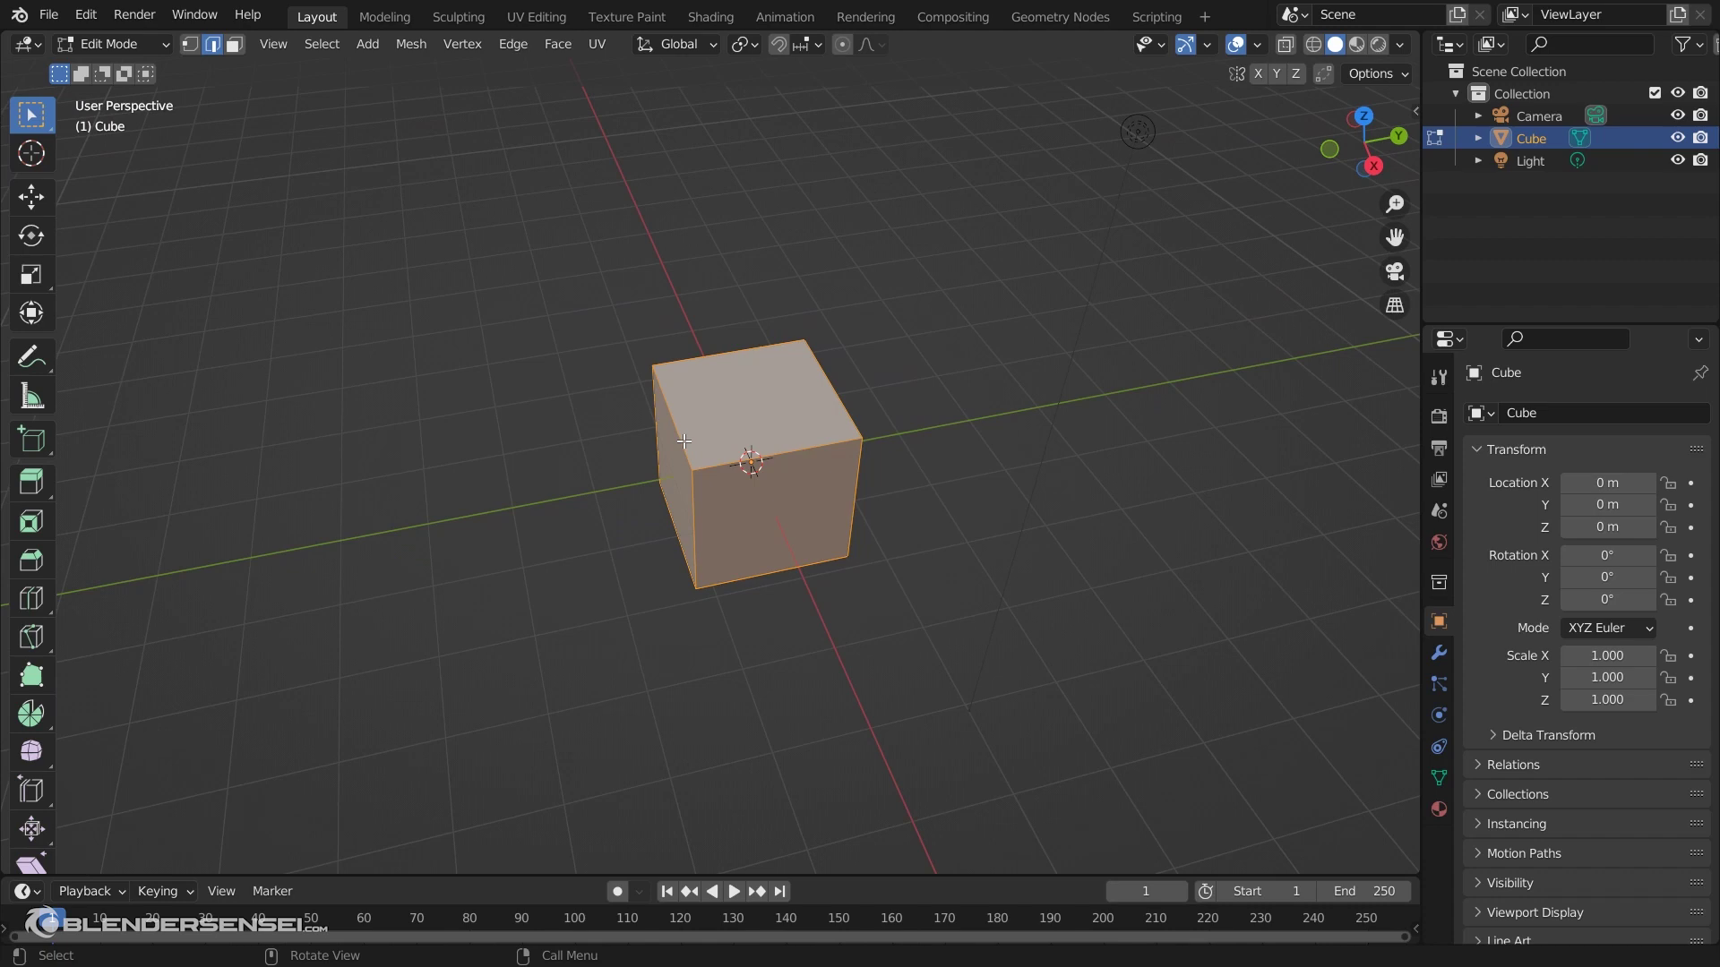
Switch to face selection and inset the cube's top face and one side face, the side face by about 0.25 m
key(3)
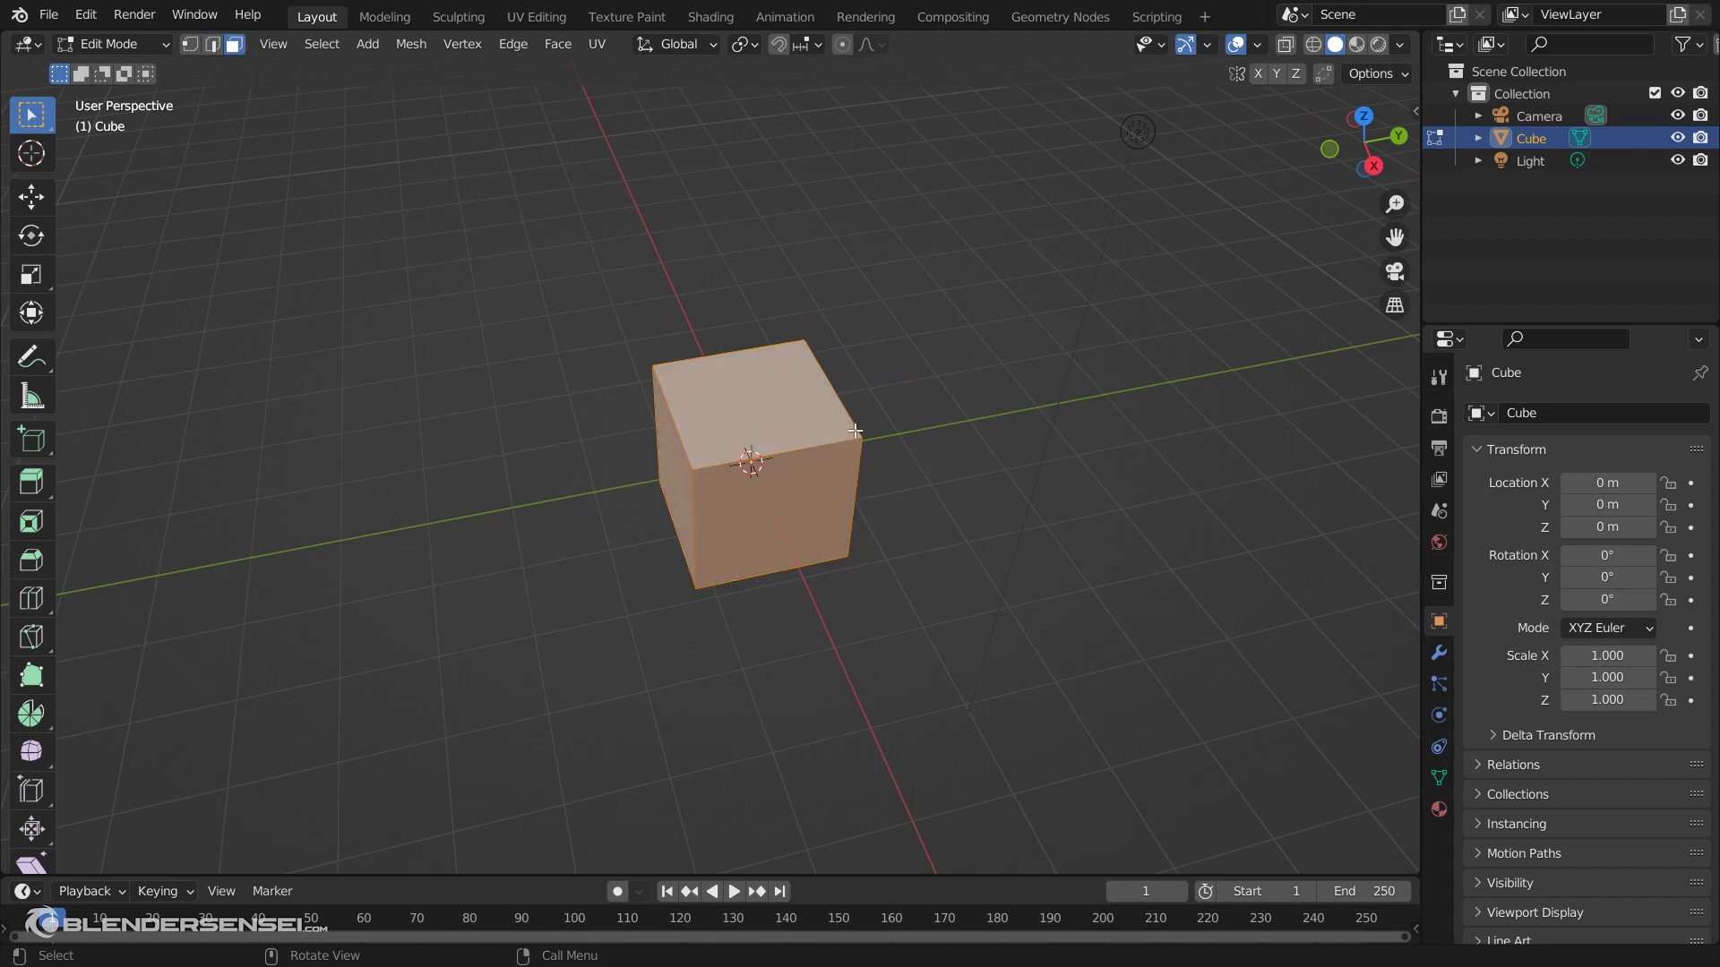
right_click(939, 378)
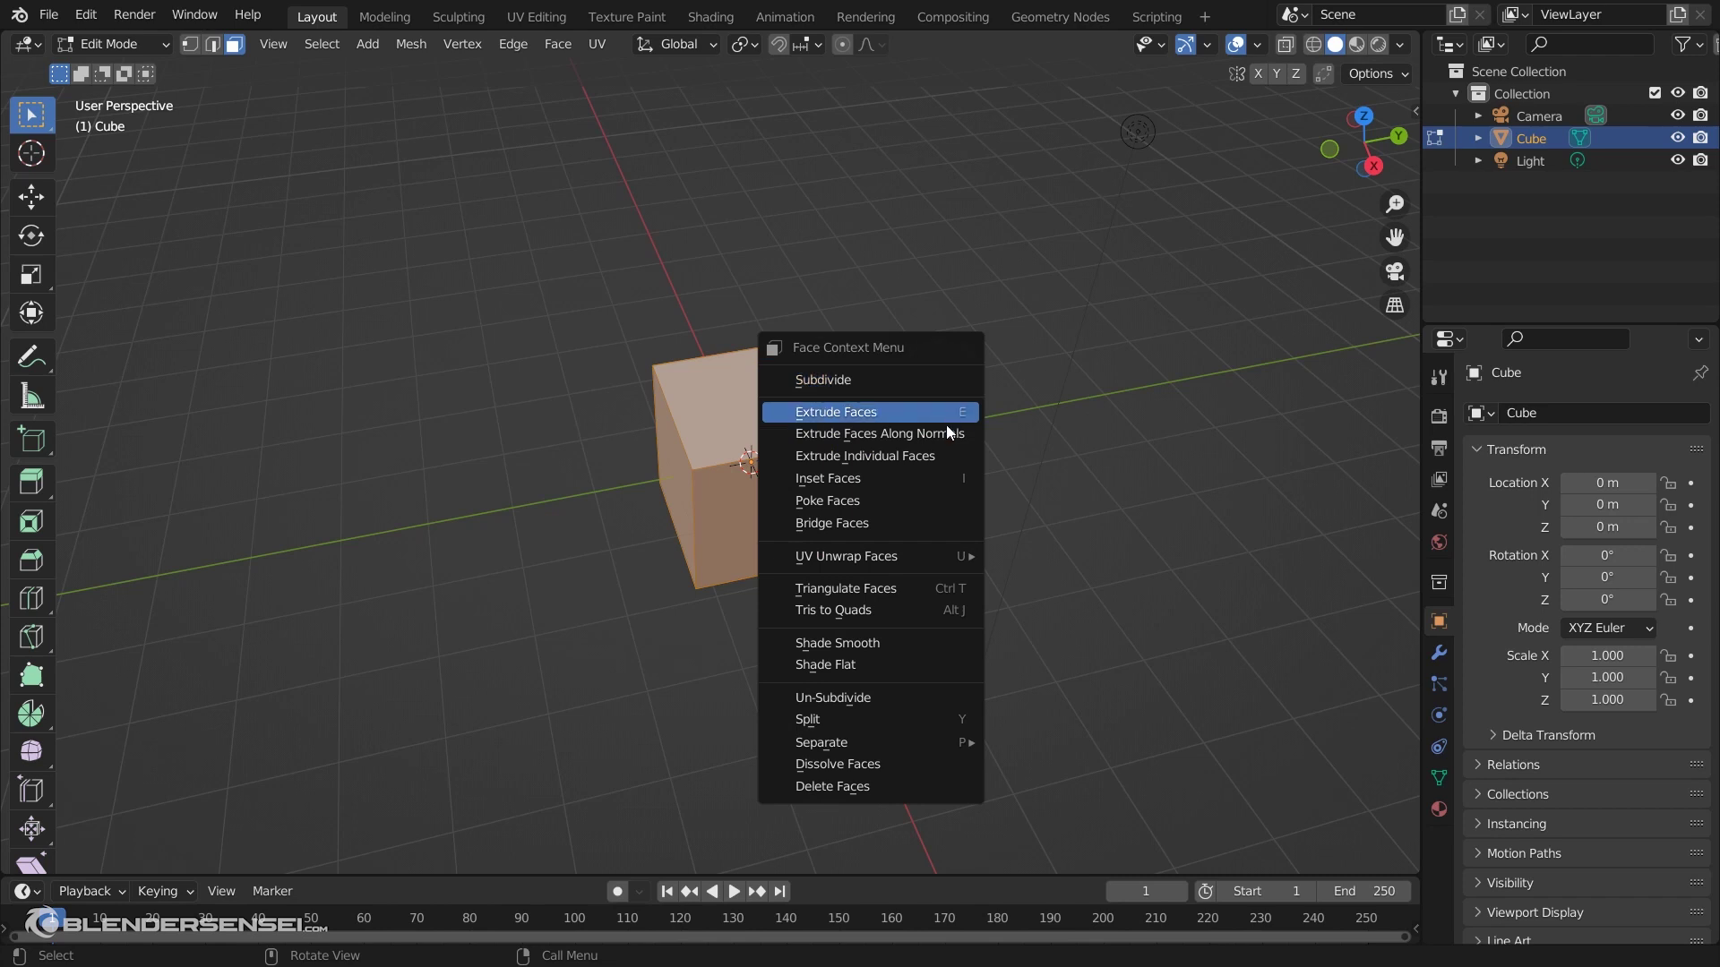
click(843, 482)
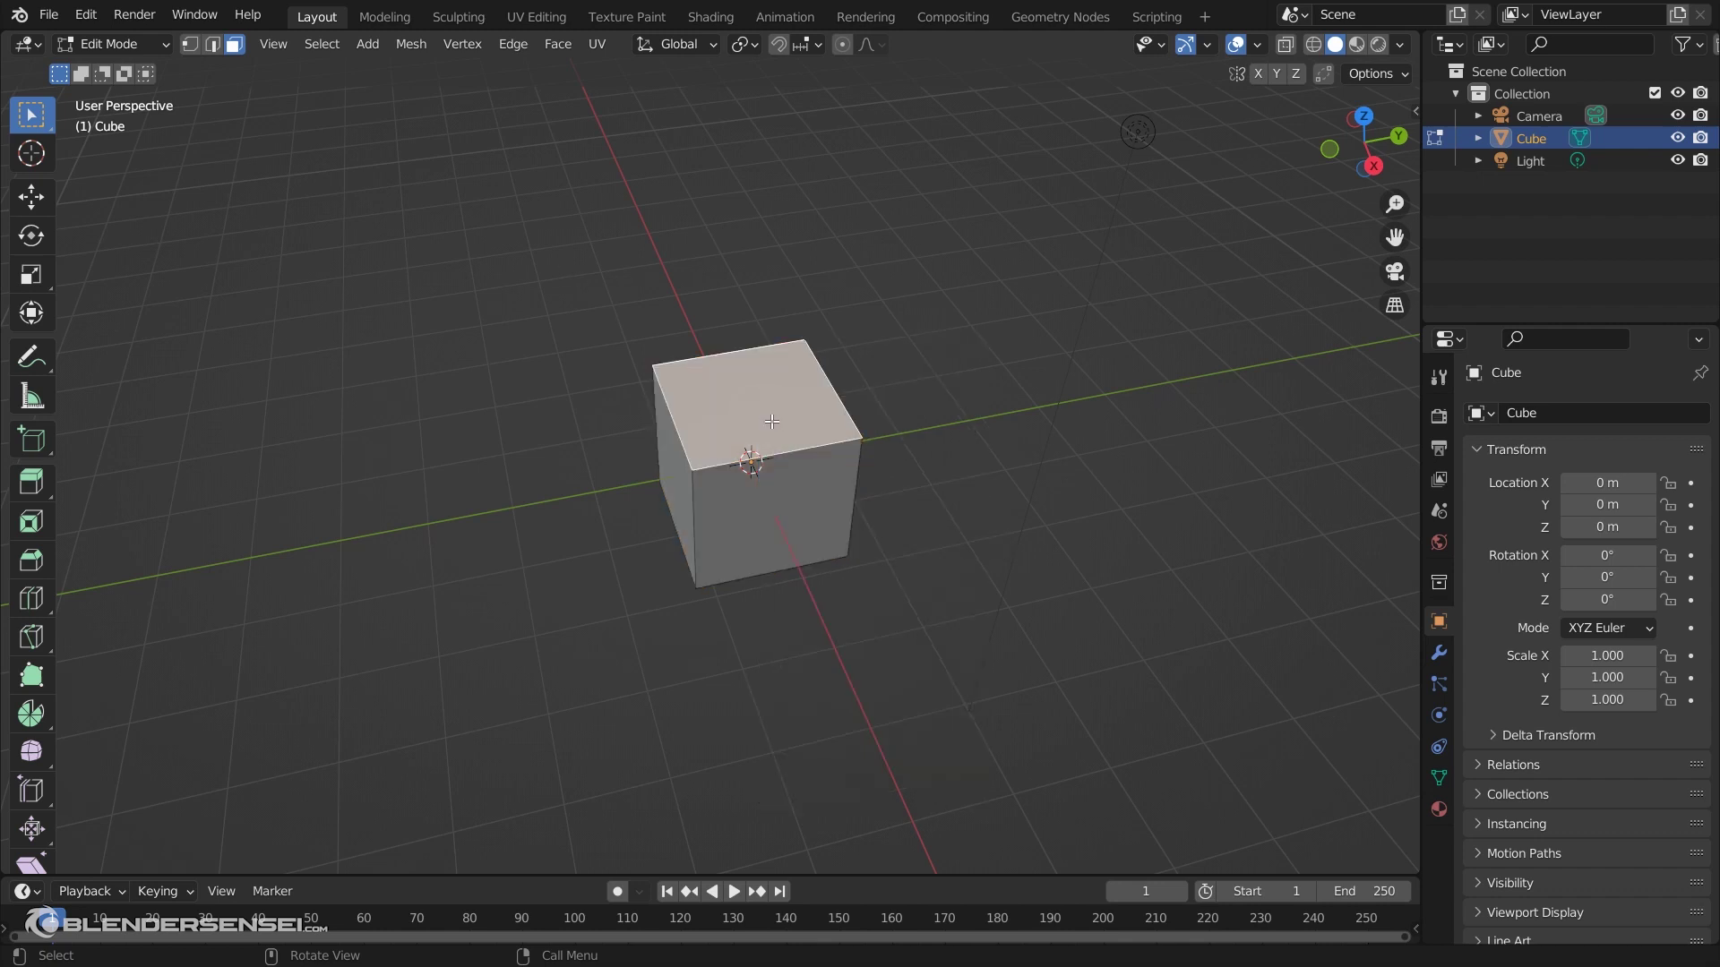
click(905, 523)
click(826, 531)
key(i)
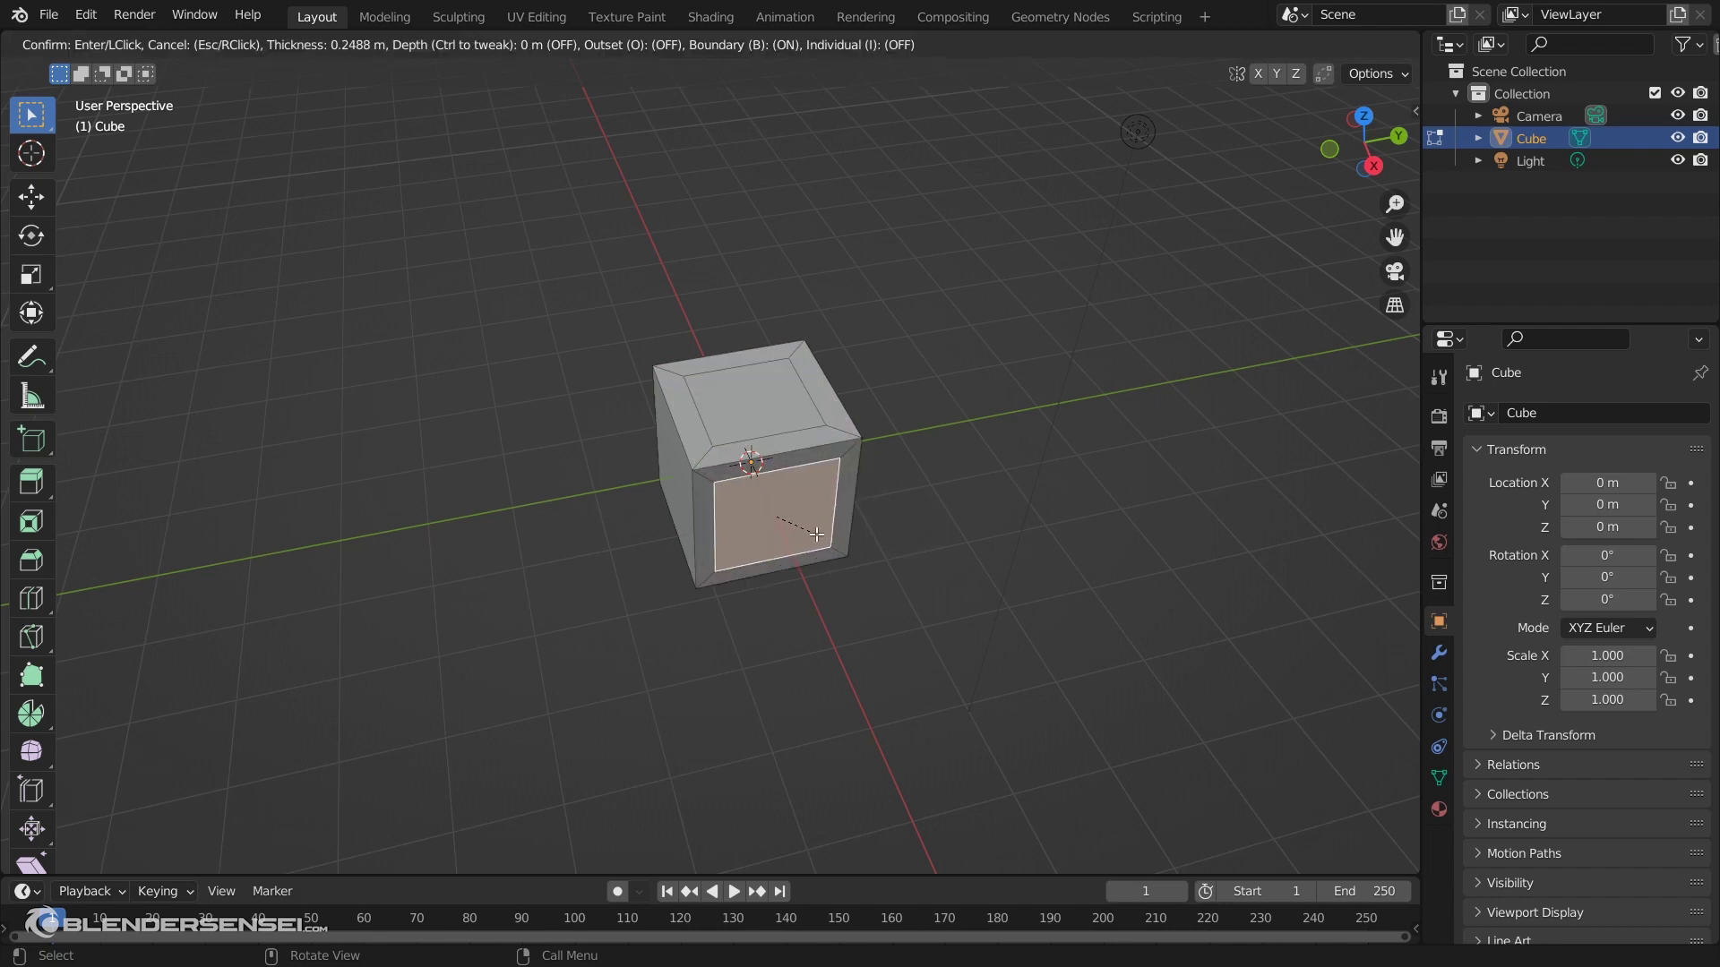
click(812, 533)
Extrude the adjacent plain side face outward by about 1.39 m
middle_drag(715, 408, 765, 406)
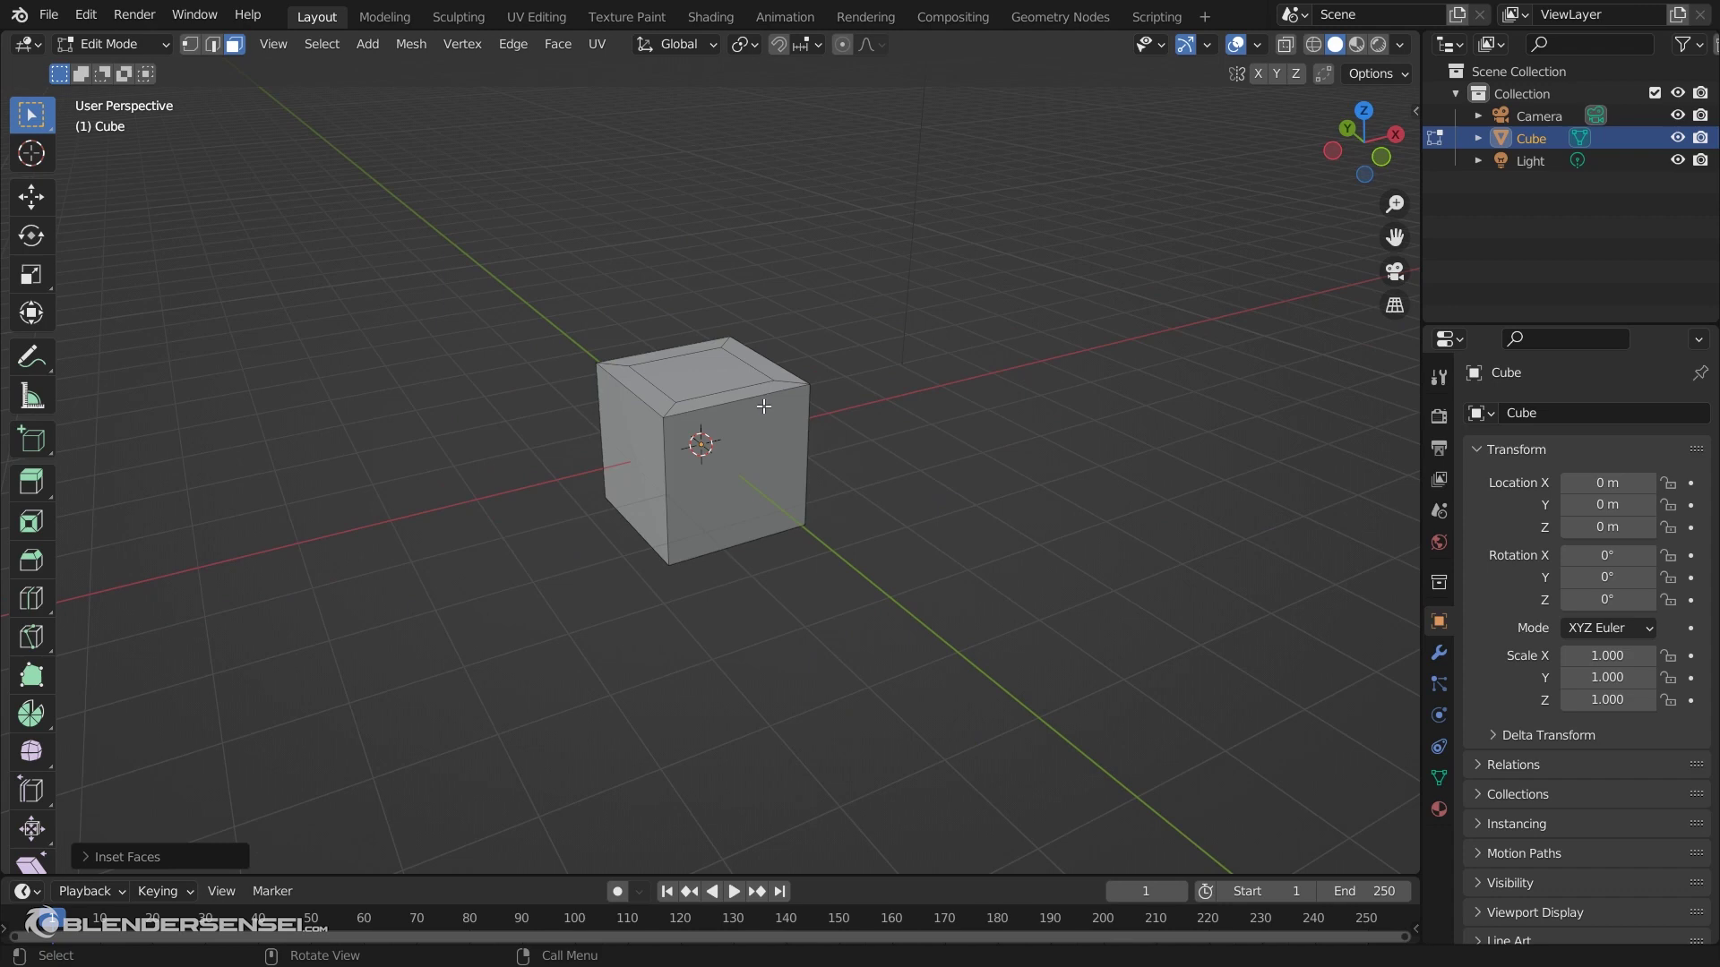
click(748, 430)
key(e)
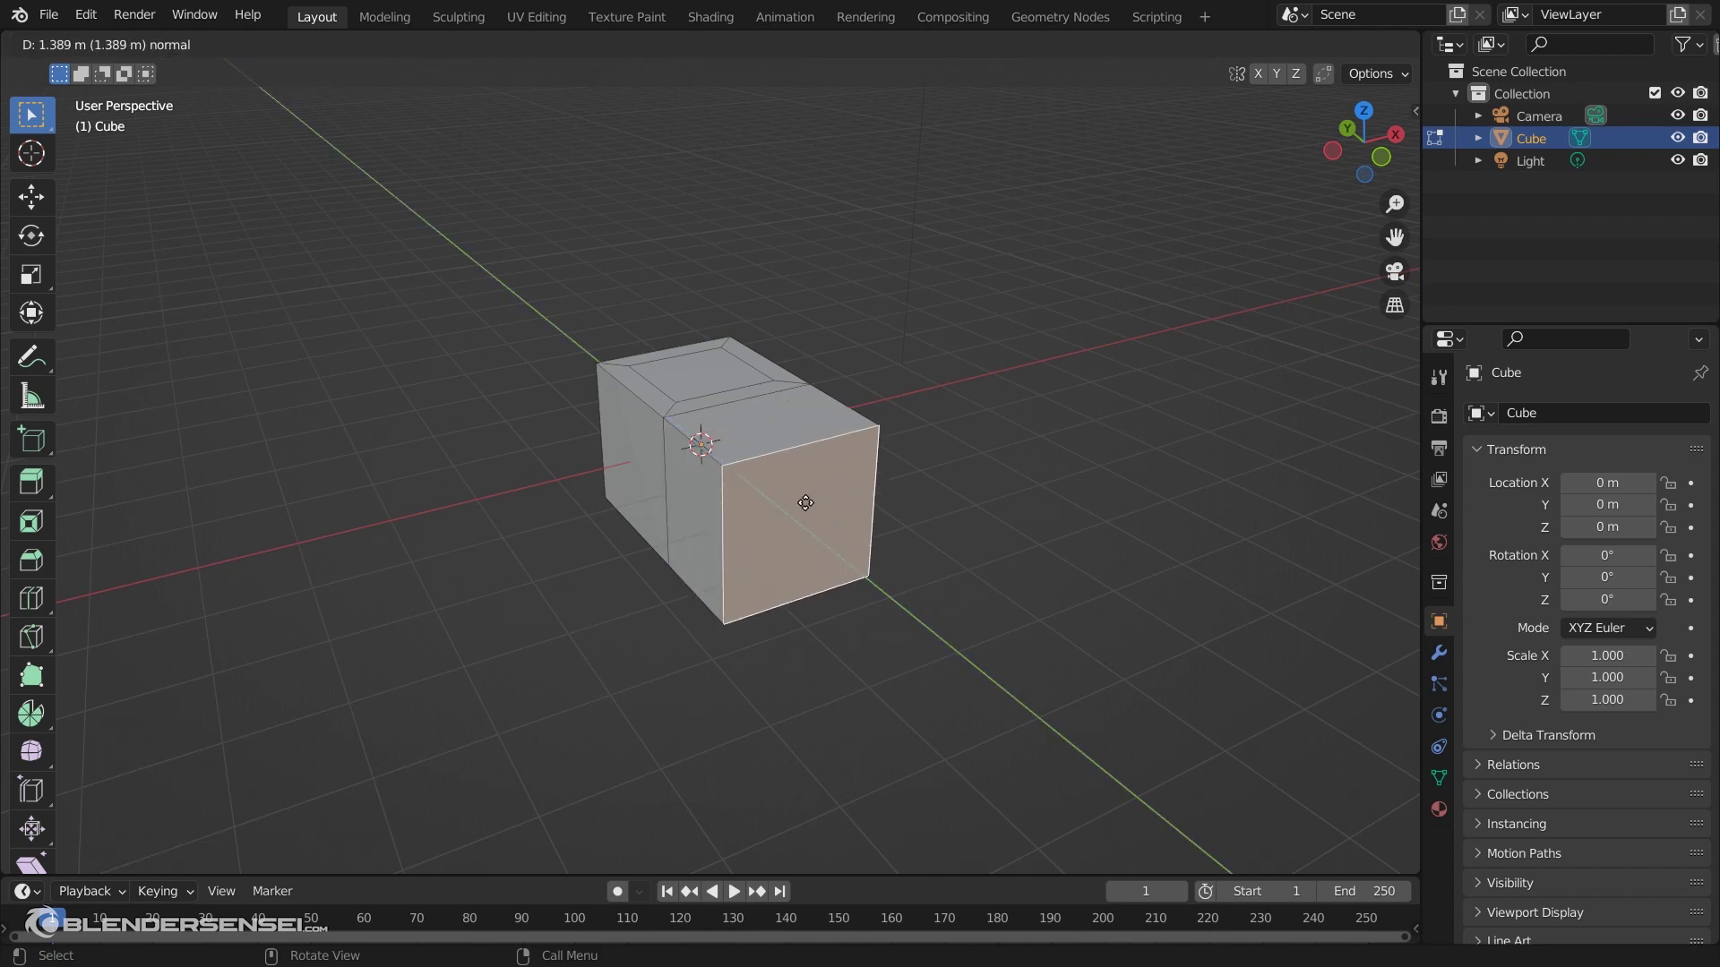
click(805, 503)
mouse_move(805, 503)
middle_down()
mouse_move(824, 500)
mouse_move(779, 491)
mouse_move(796, 474)
middle_up()
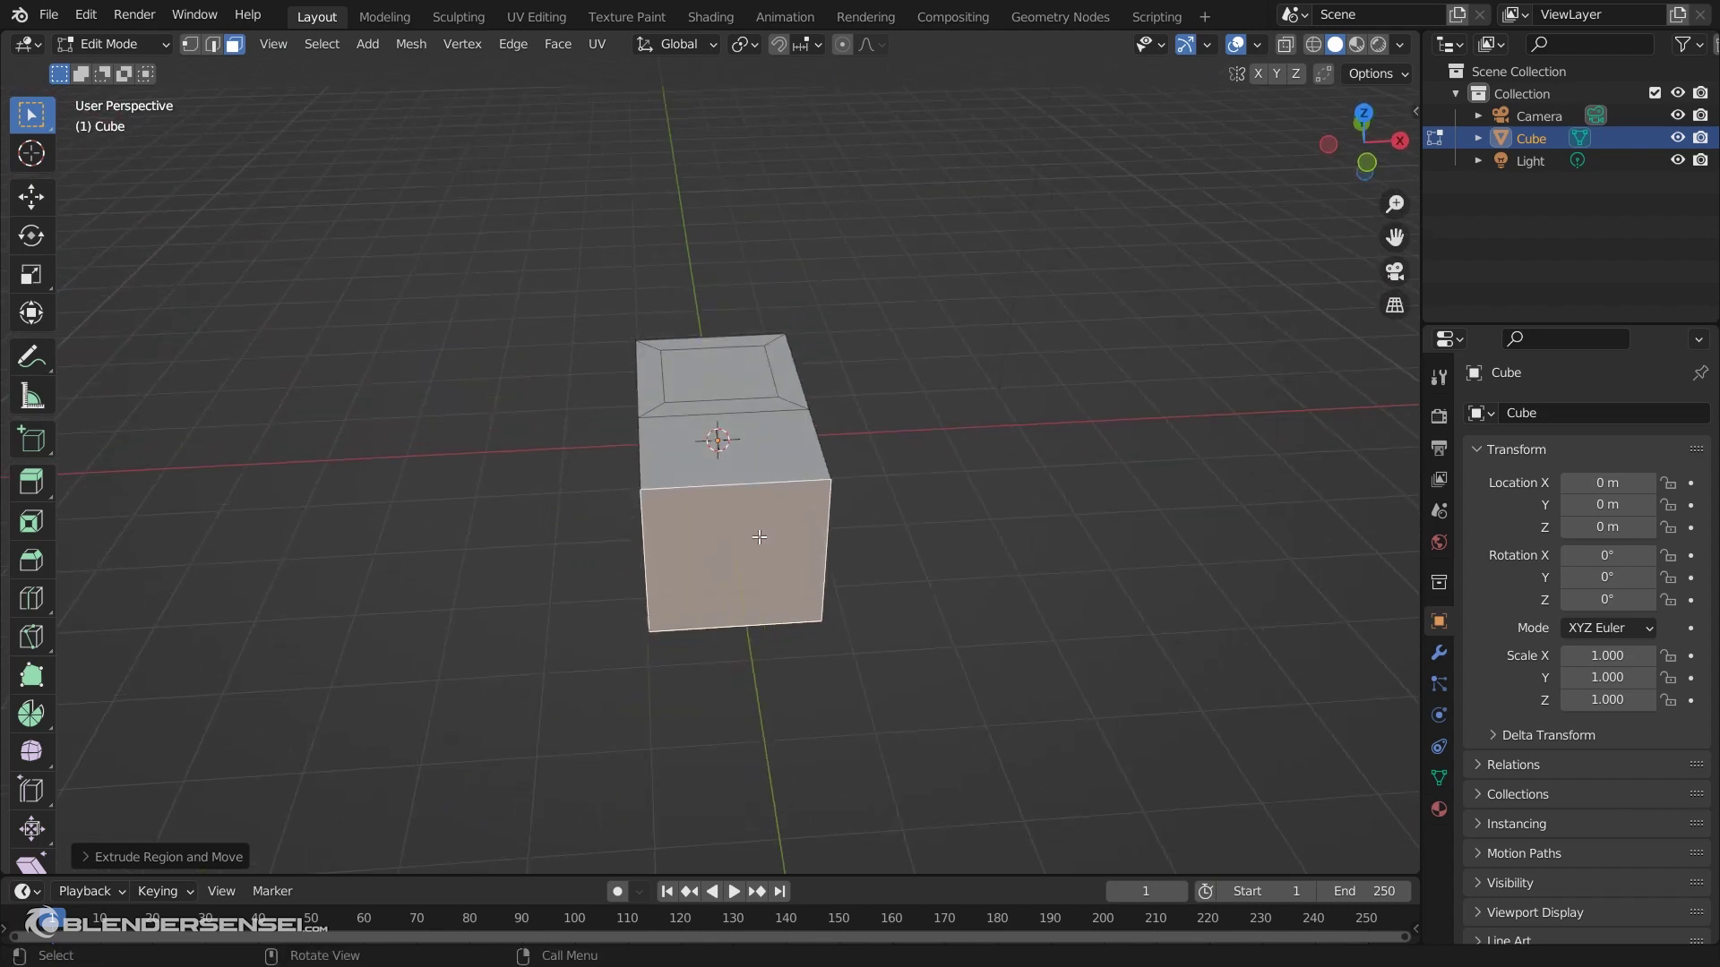
Open the keymap preferences and search the shortcuts for "inset"
click(85, 14)
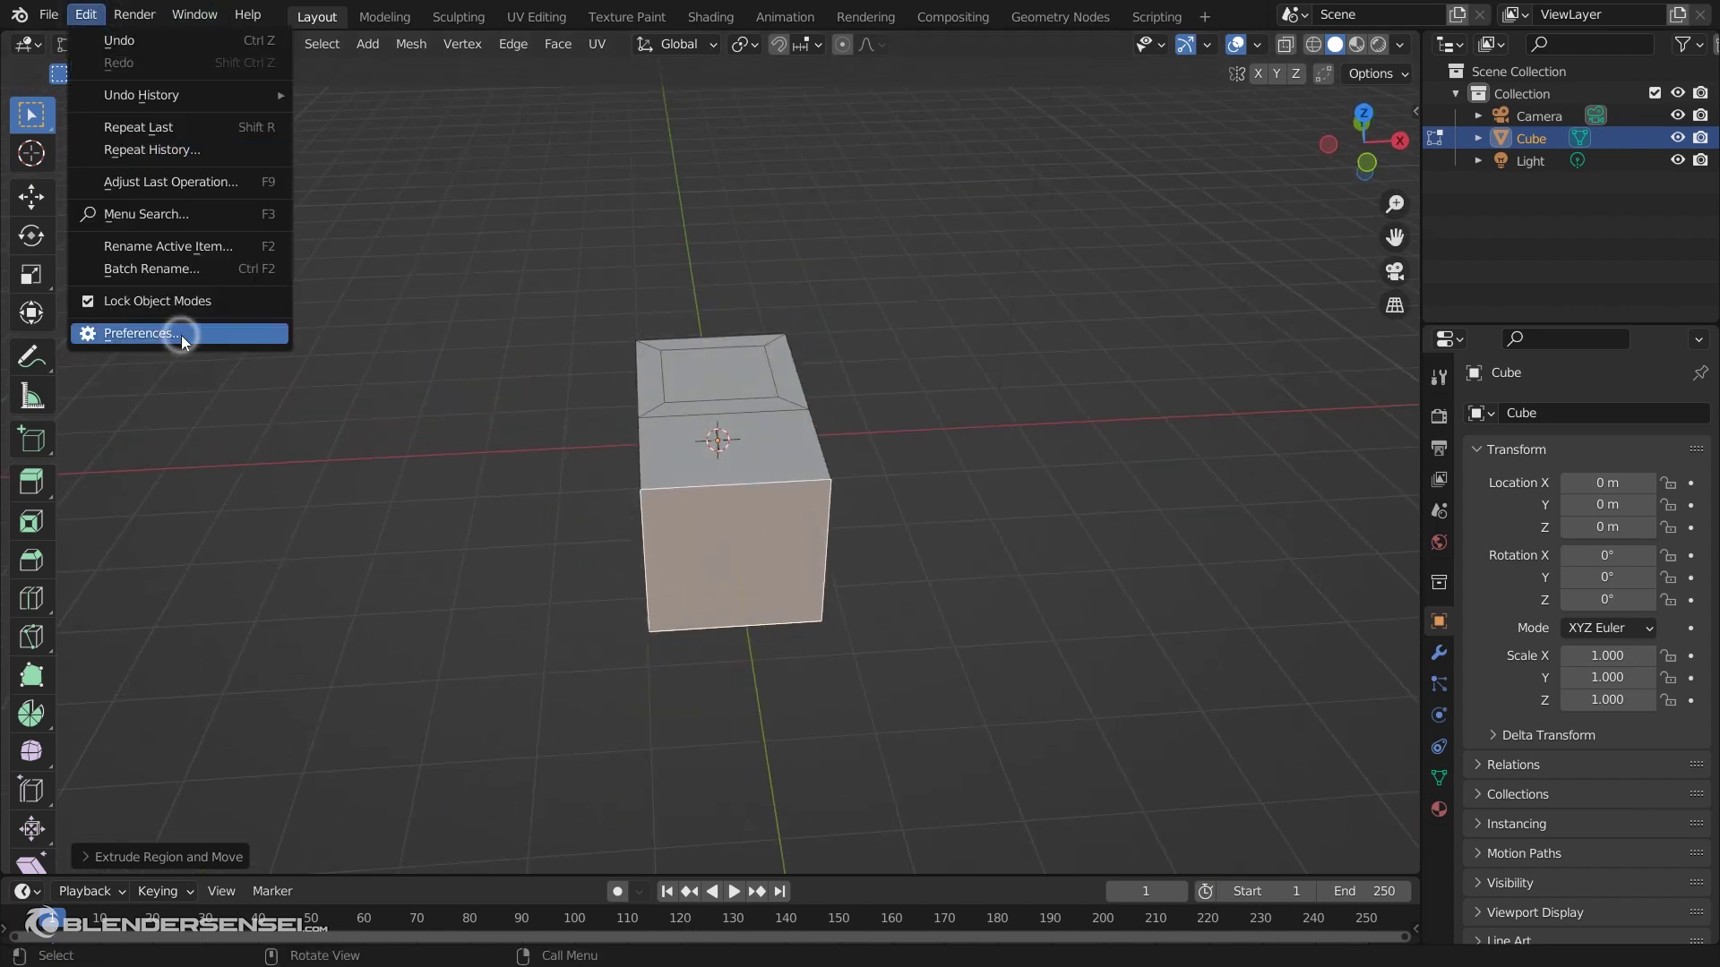
click(181, 335)
click(82, 341)
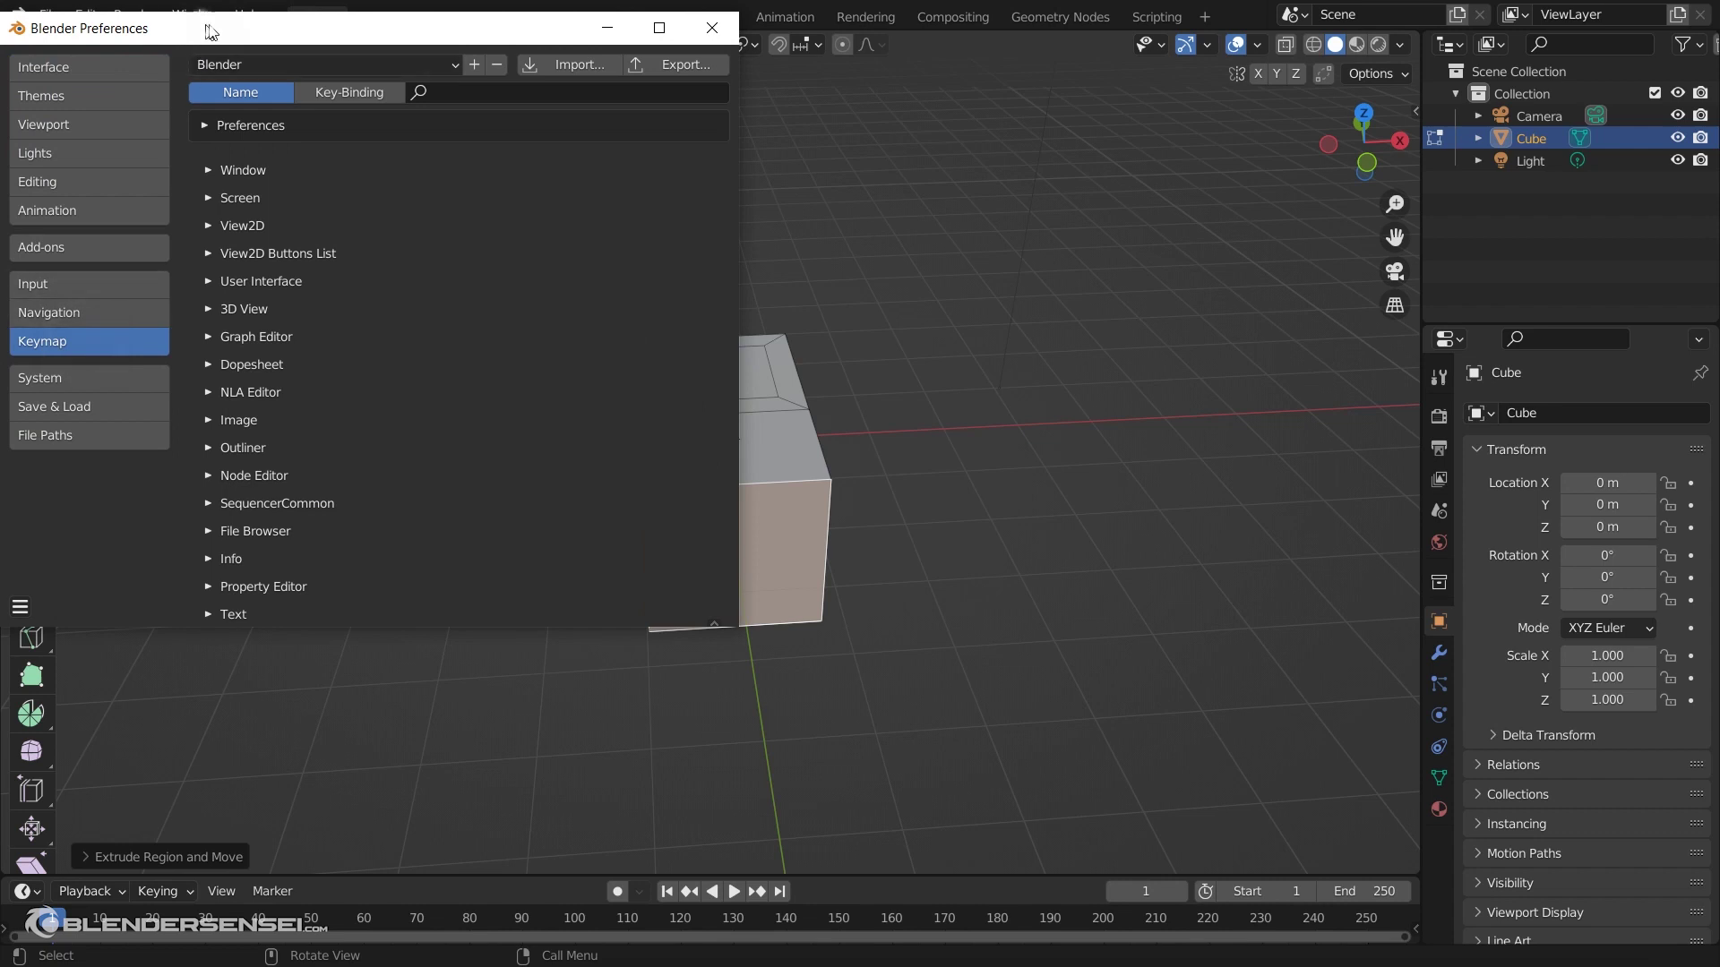
click(957, 220)
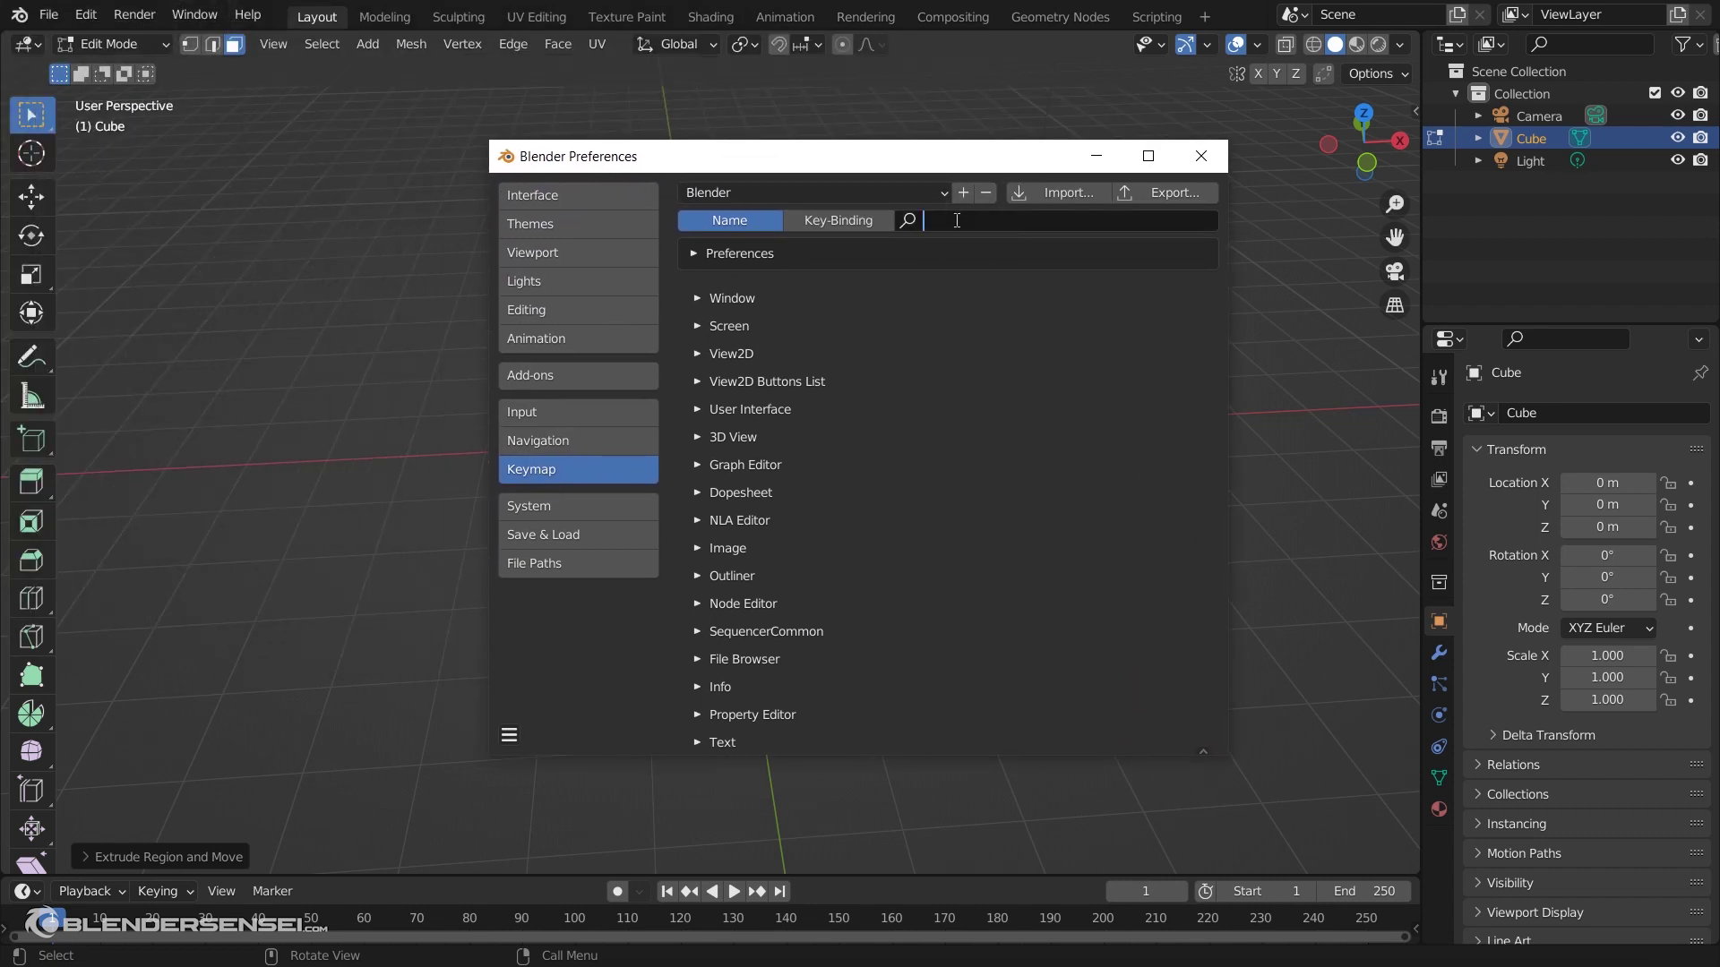
text(inset)
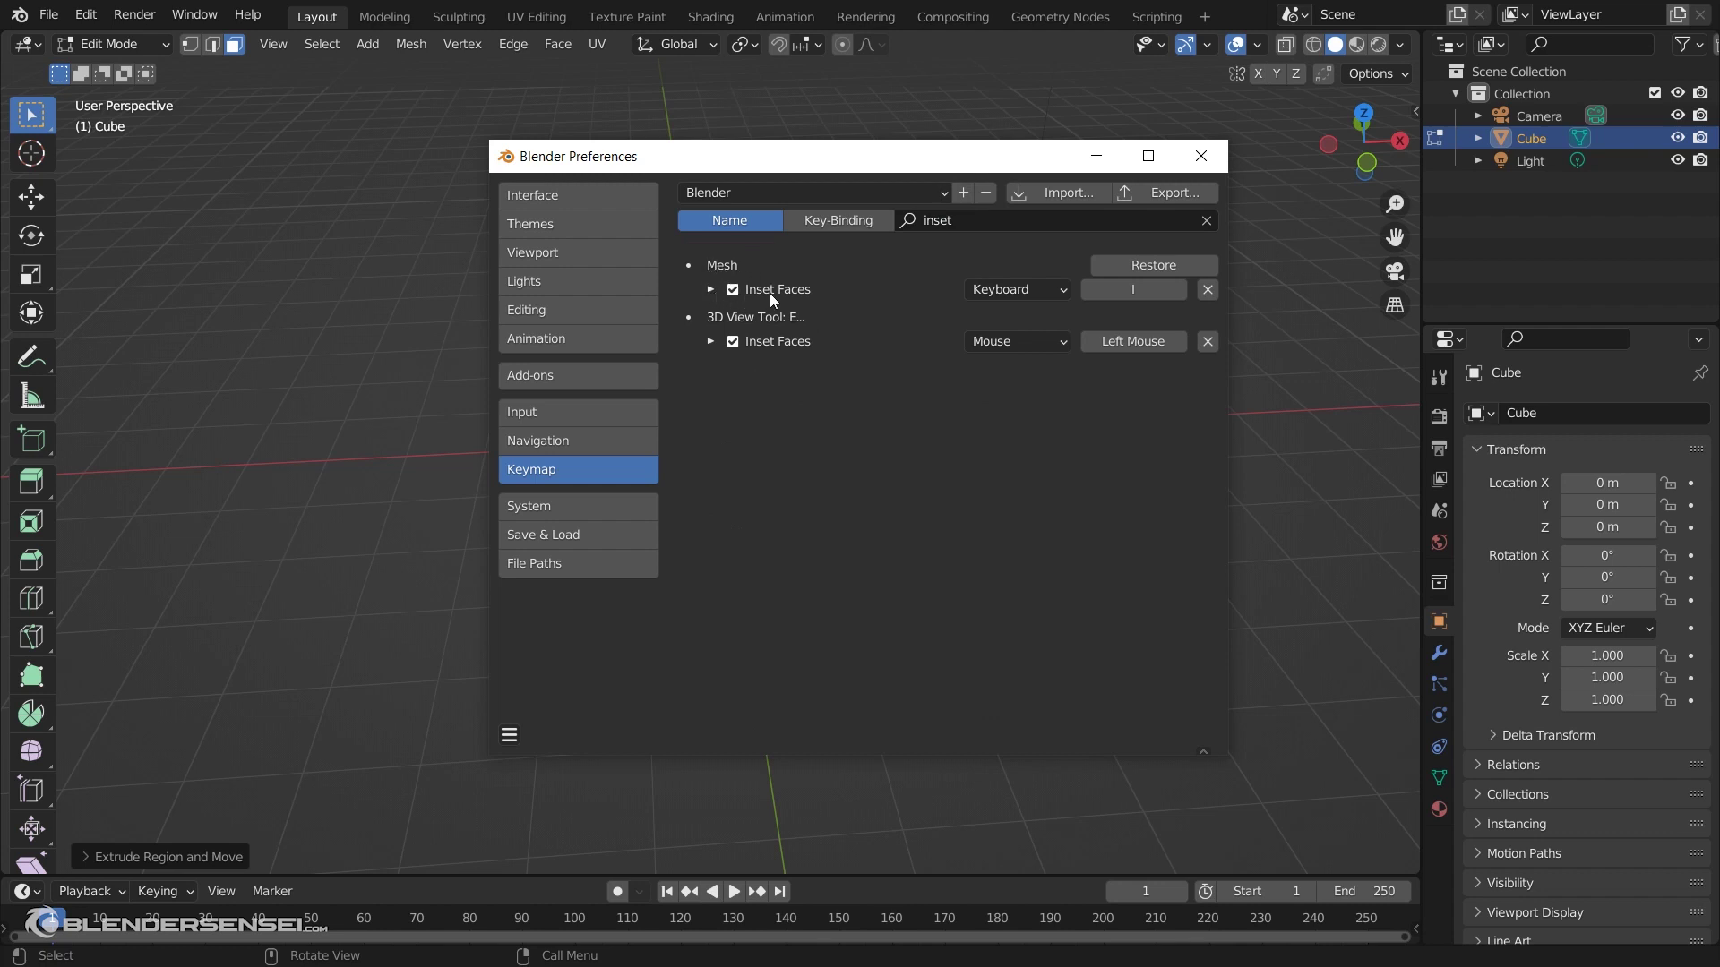
Copy the identifier mesh.inset from the Mesh keymap's Inset Faces entry and clear the search
click(711, 289)
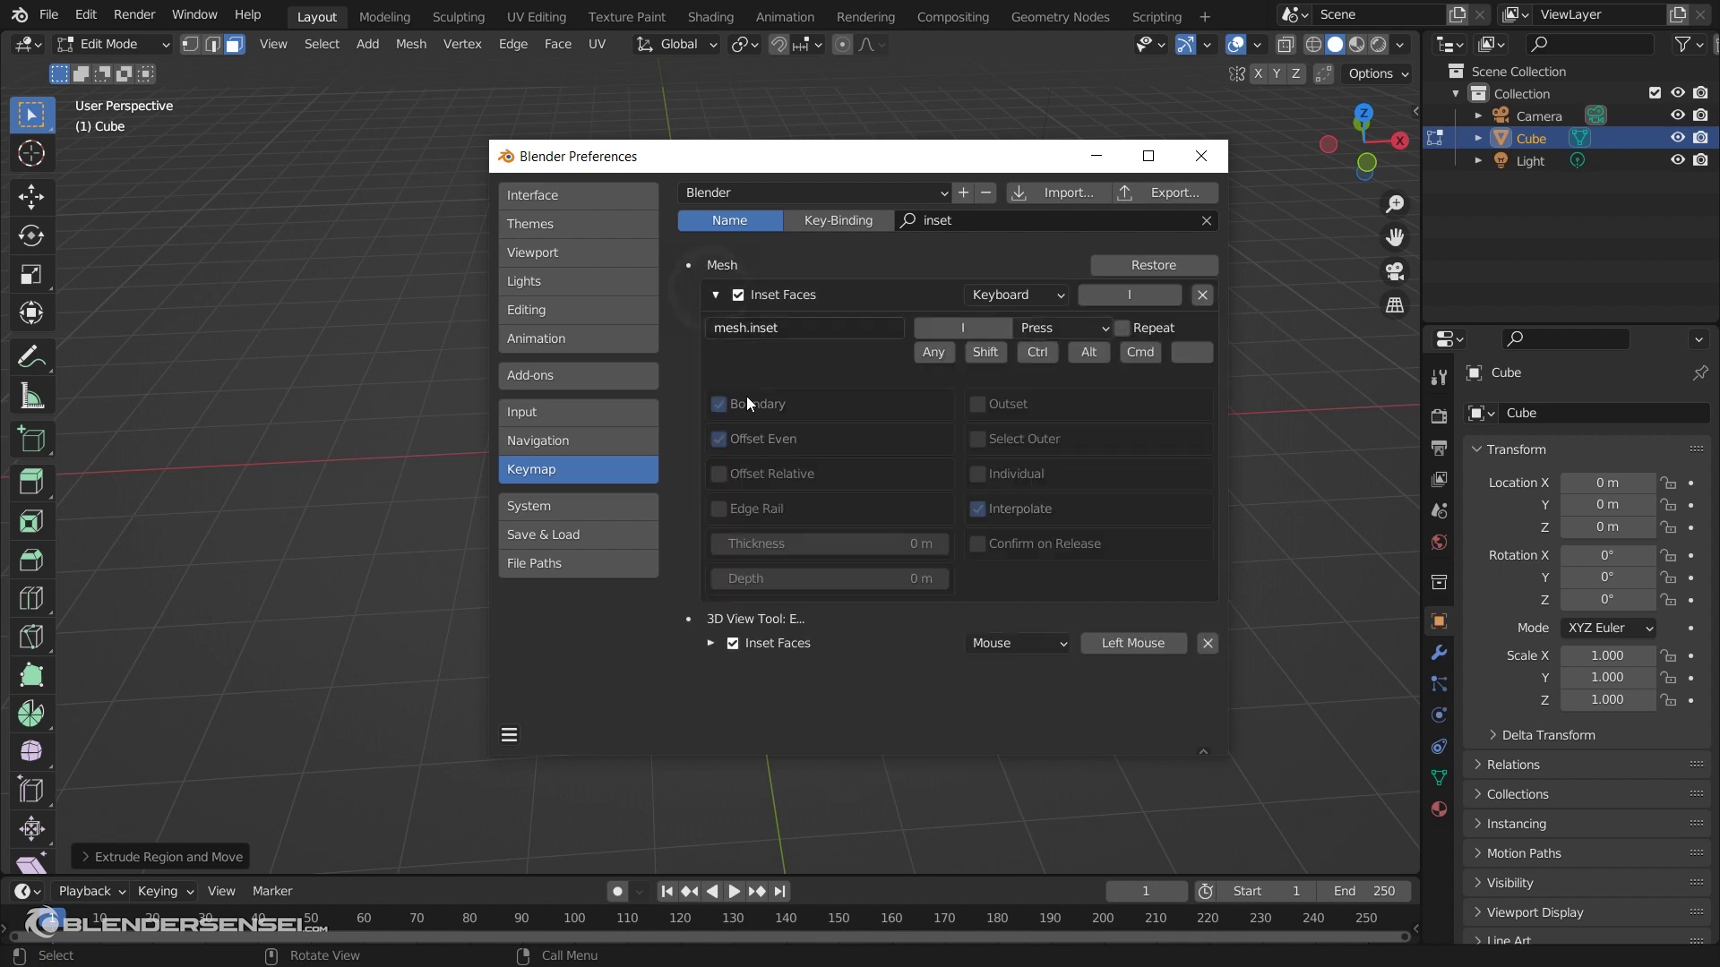
click(760, 331)
key(ctrl+c)
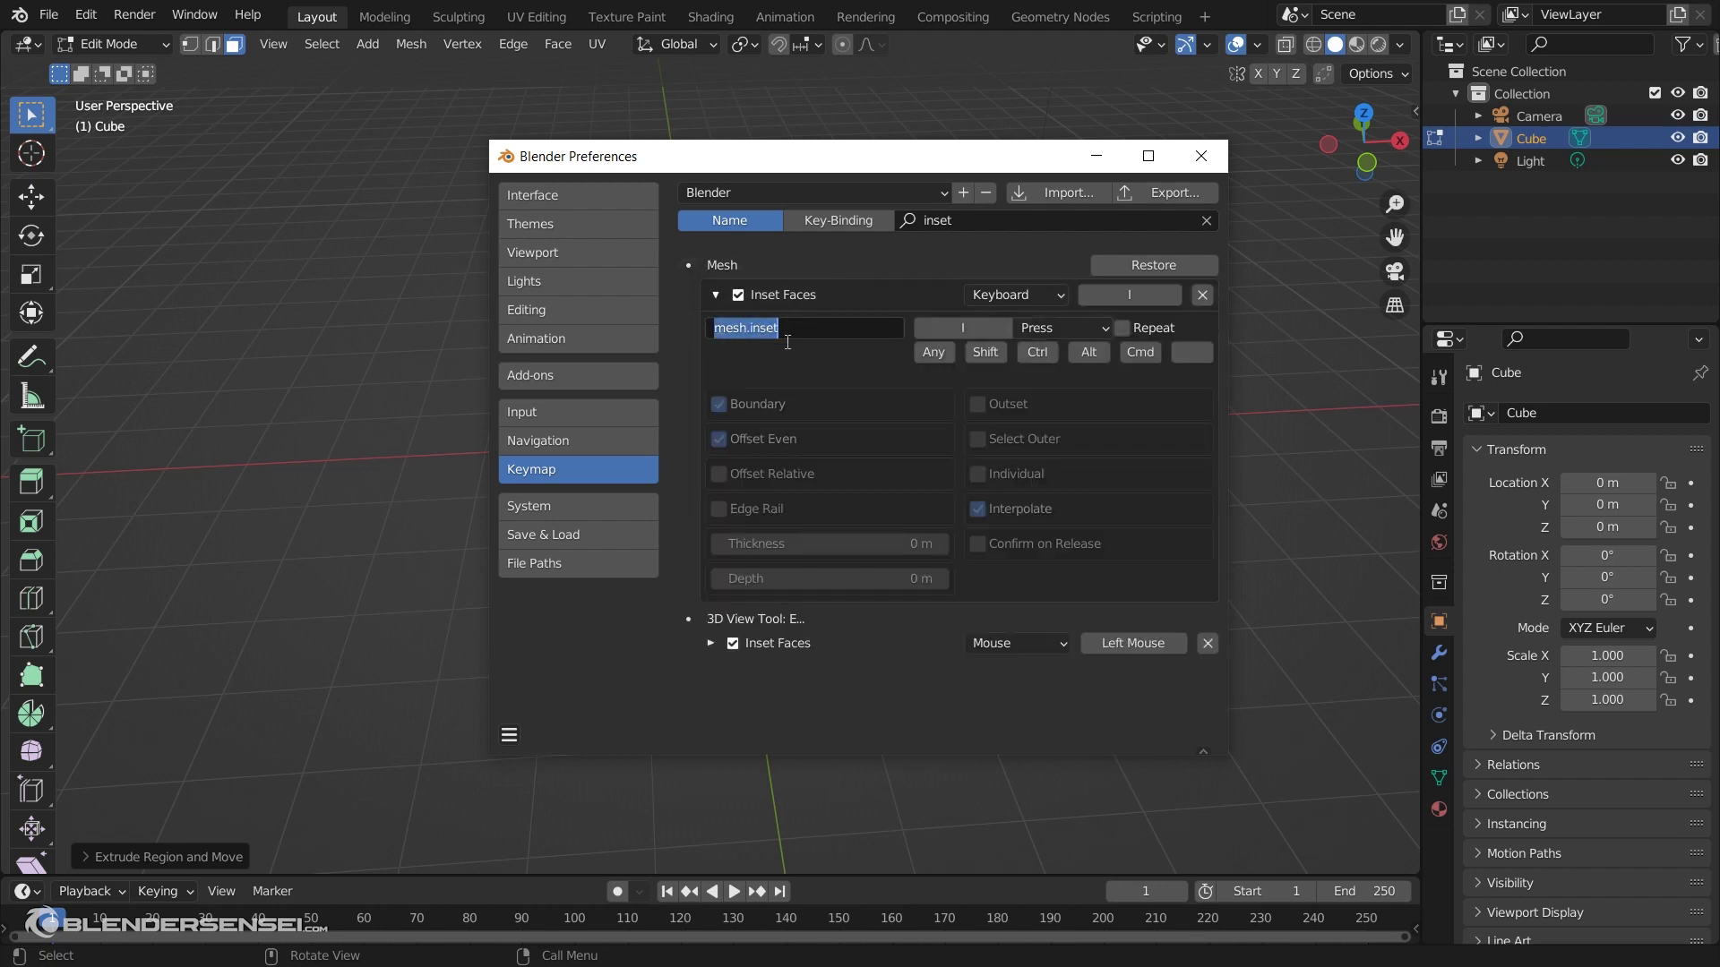
click(717, 297)
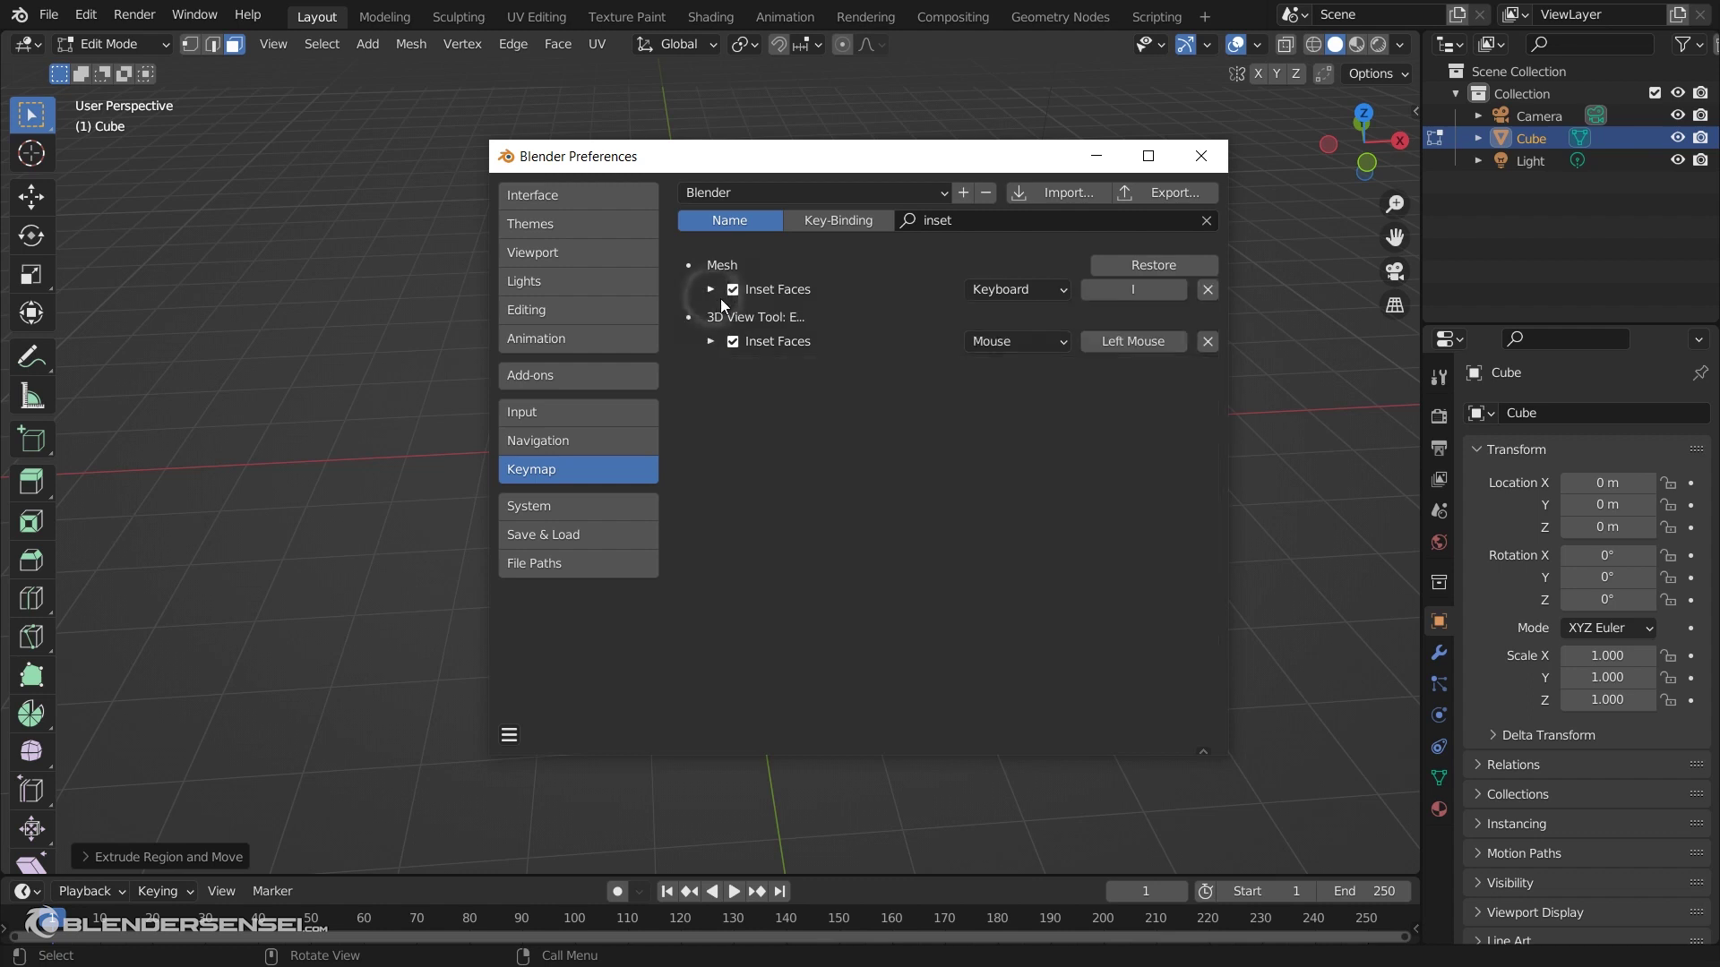
click(1206, 221)
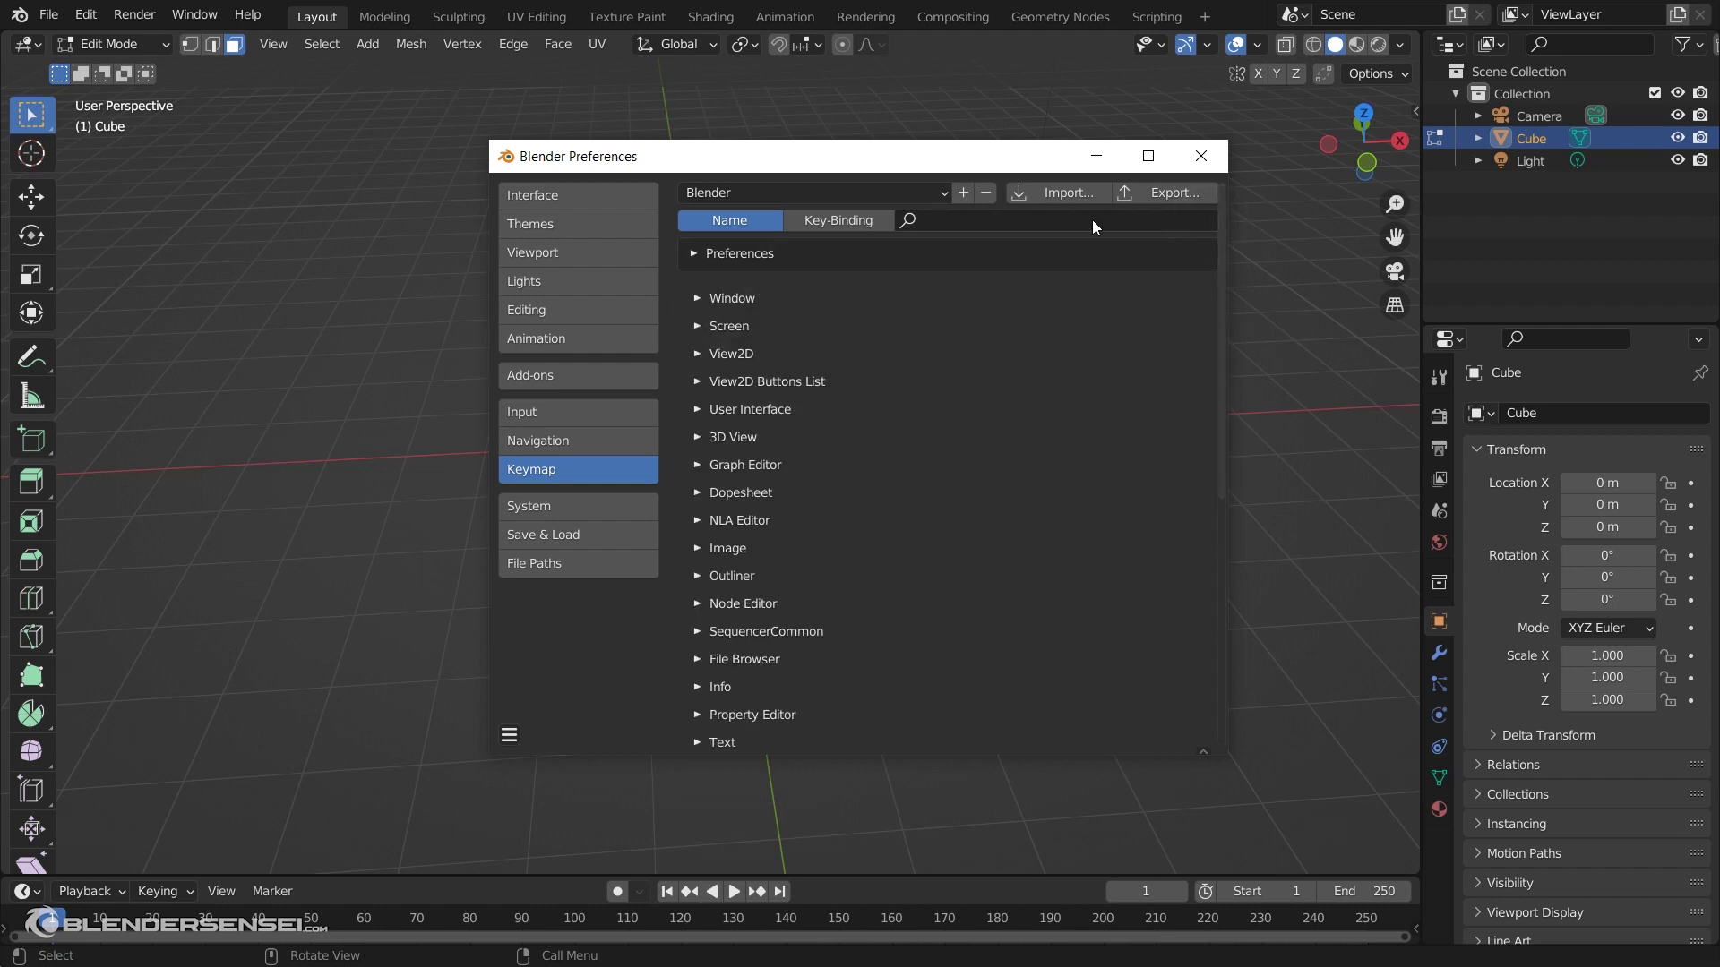
Add a new keymap entry under 3D View, Mesh, Mesh (Global) and expand its details
click(696, 436)
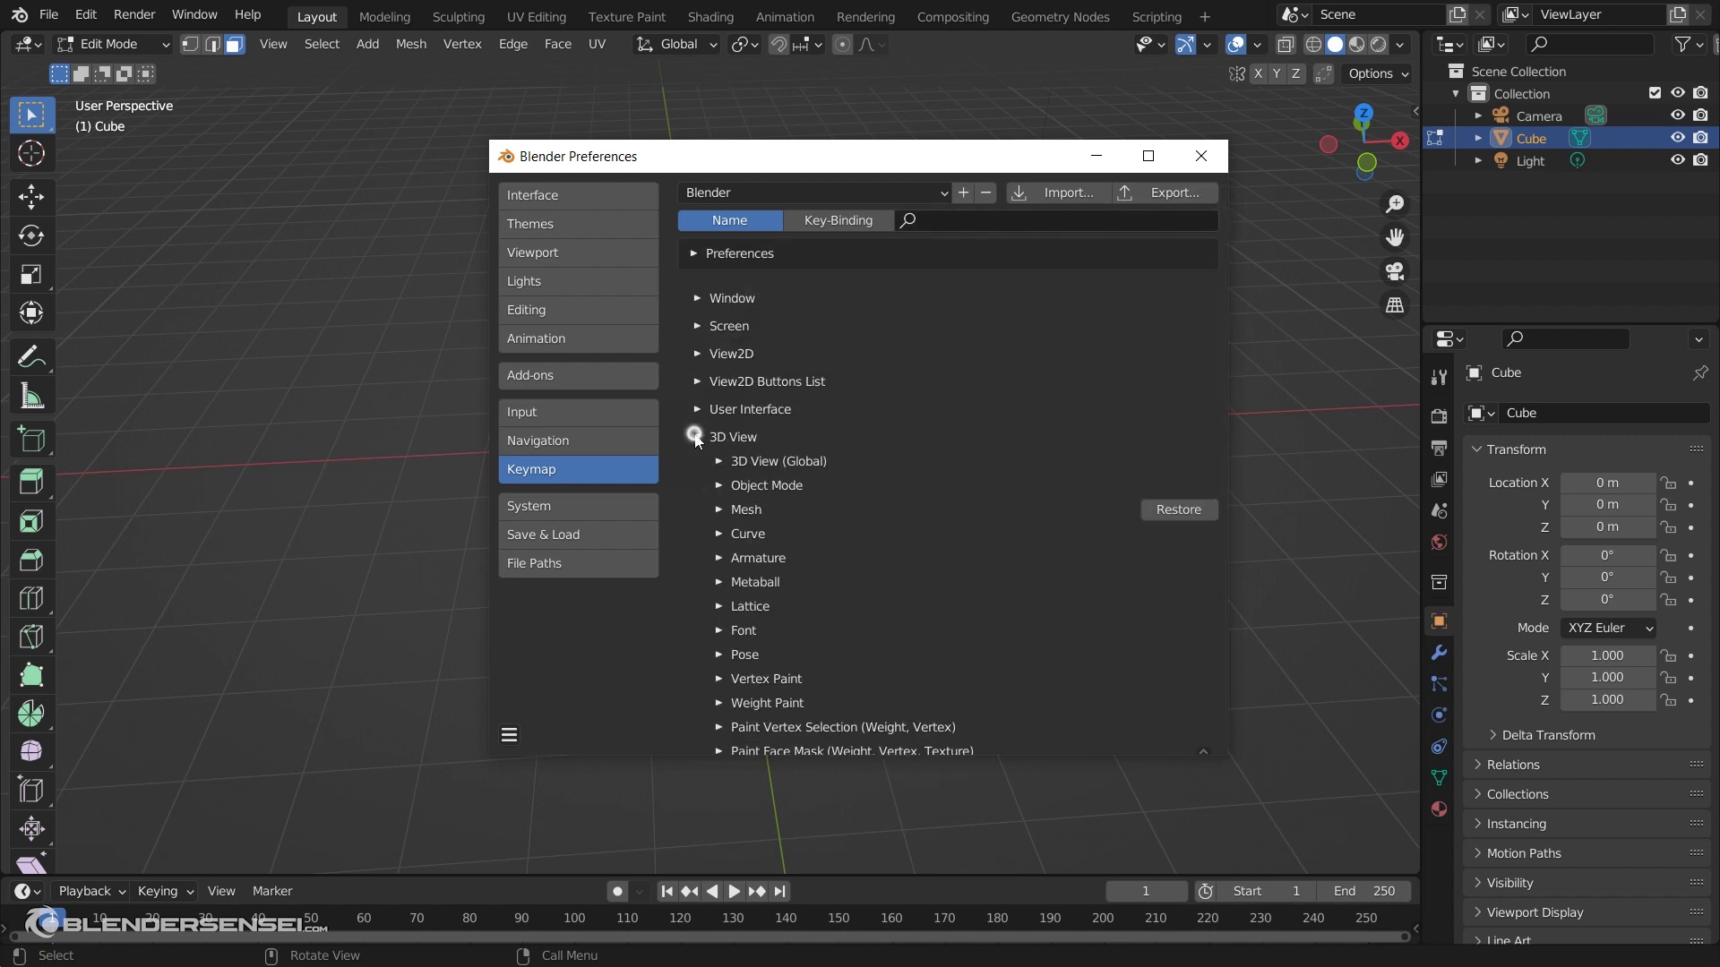
click(719, 509)
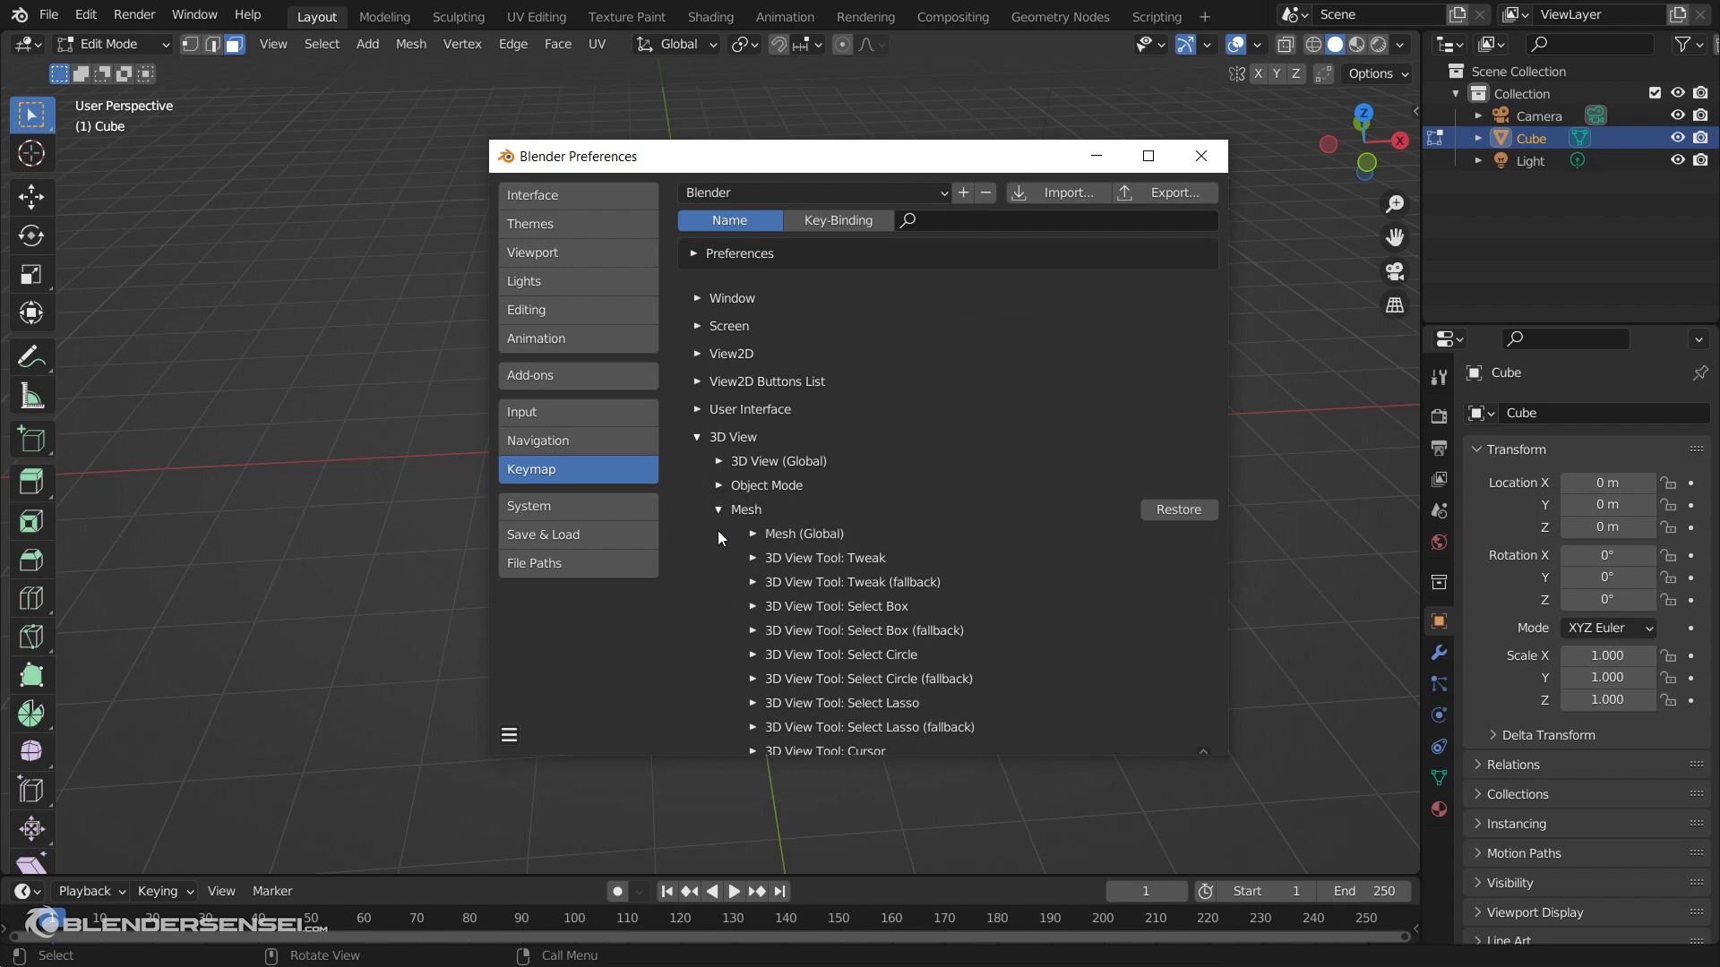
click(753, 534)
scroll(804, 550, down, 20)
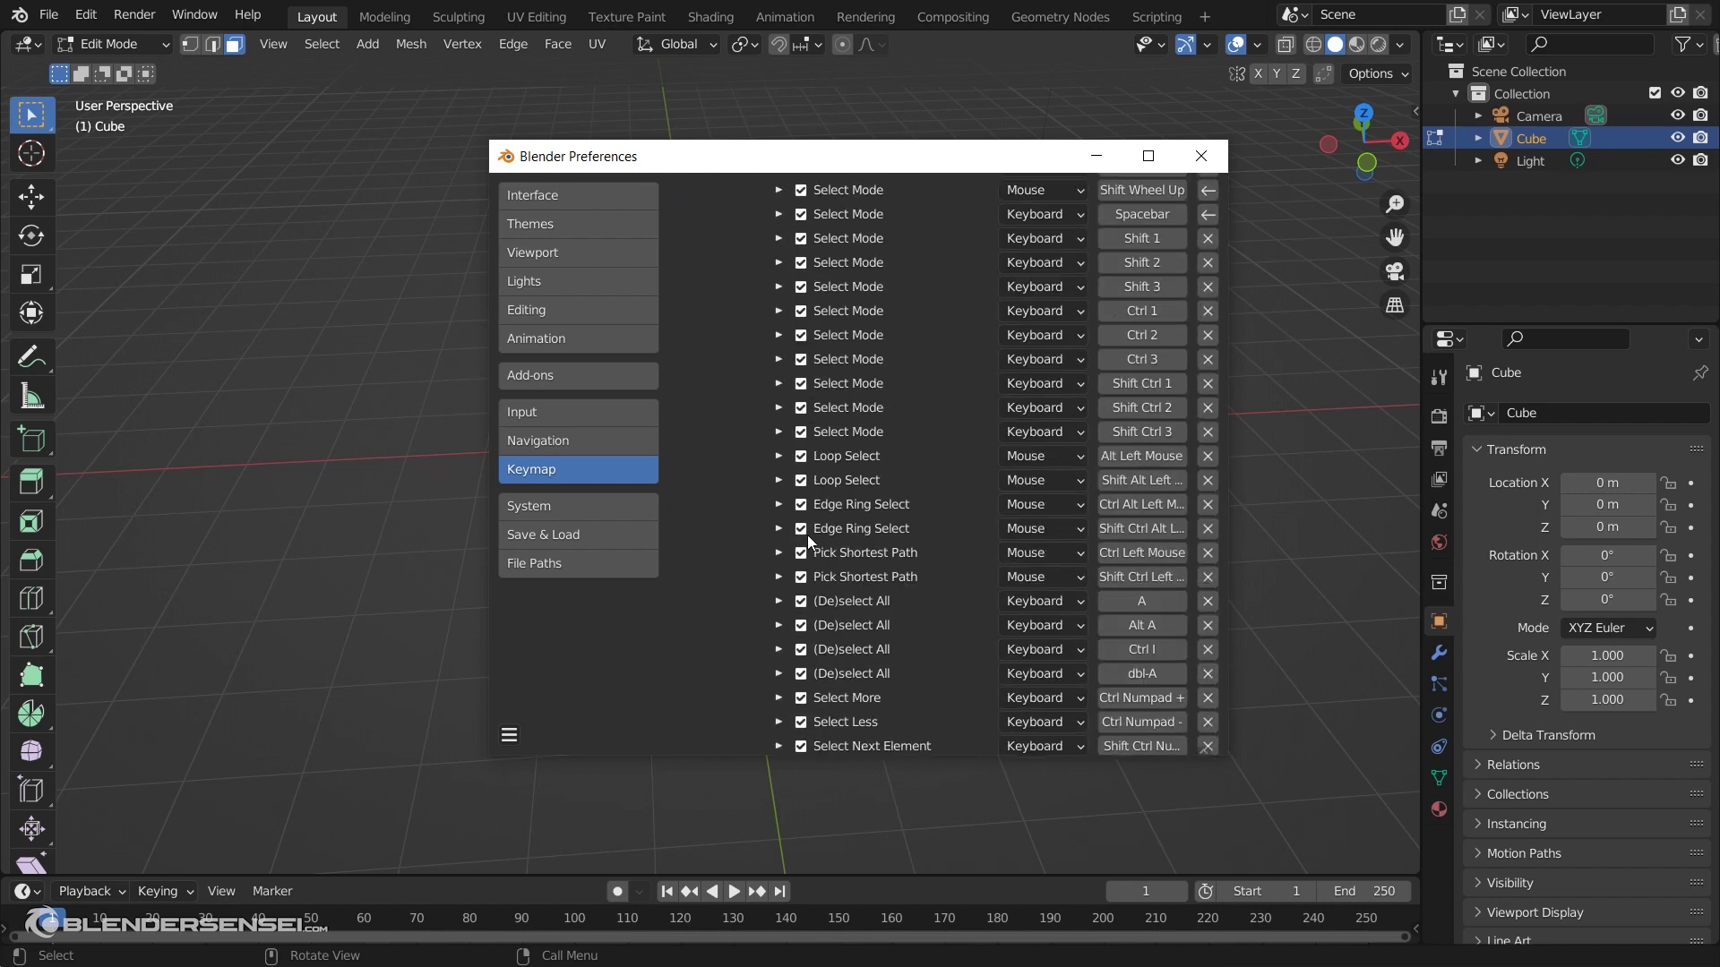
scroll(808, 518, down, 20)
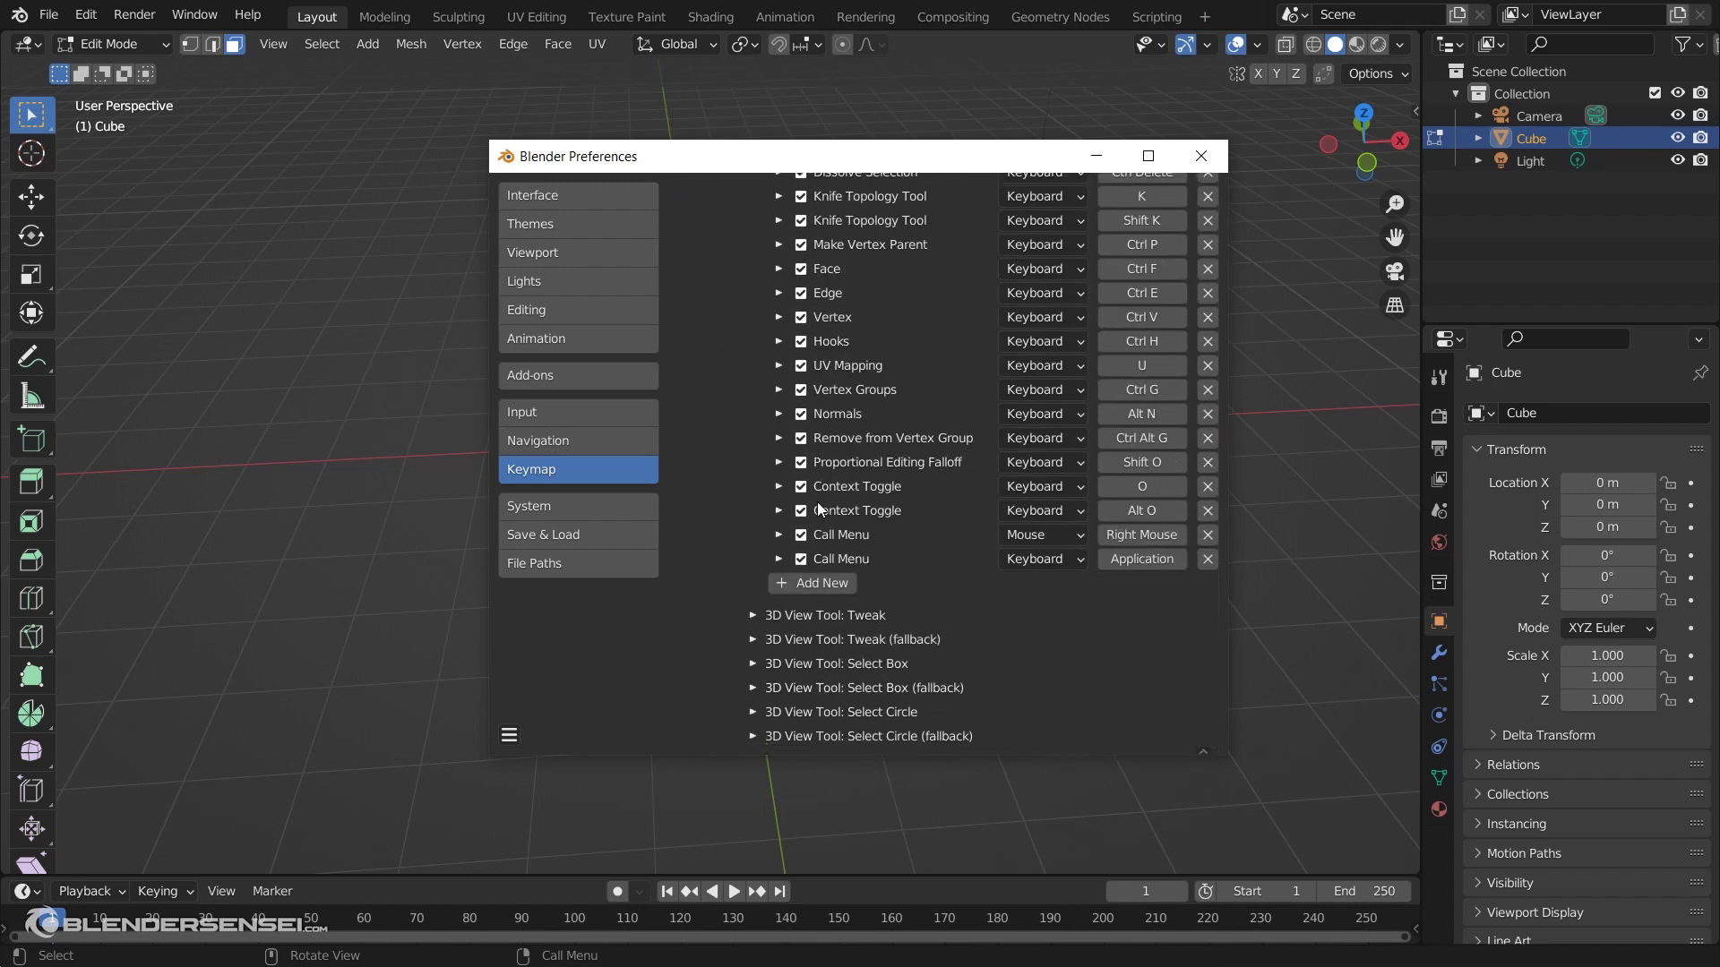
click(826, 441)
click(778, 440)
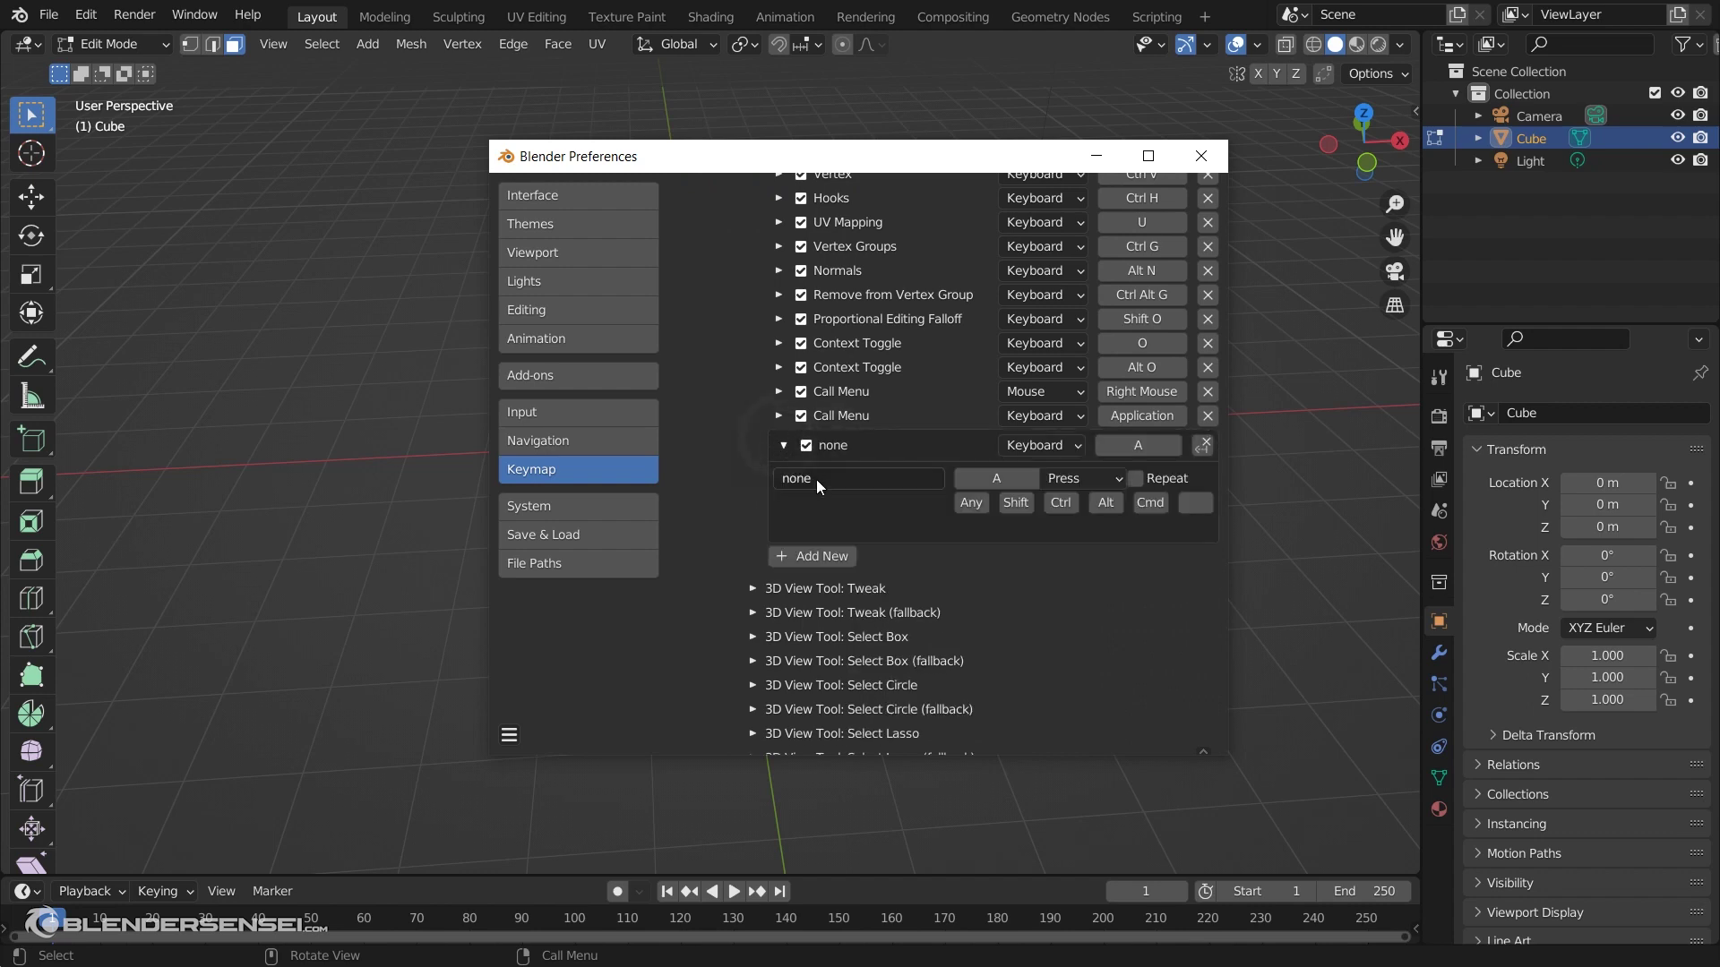
Set the new entry's operator to mesh.inset and its shortcut to Shift E
click(823, 480)
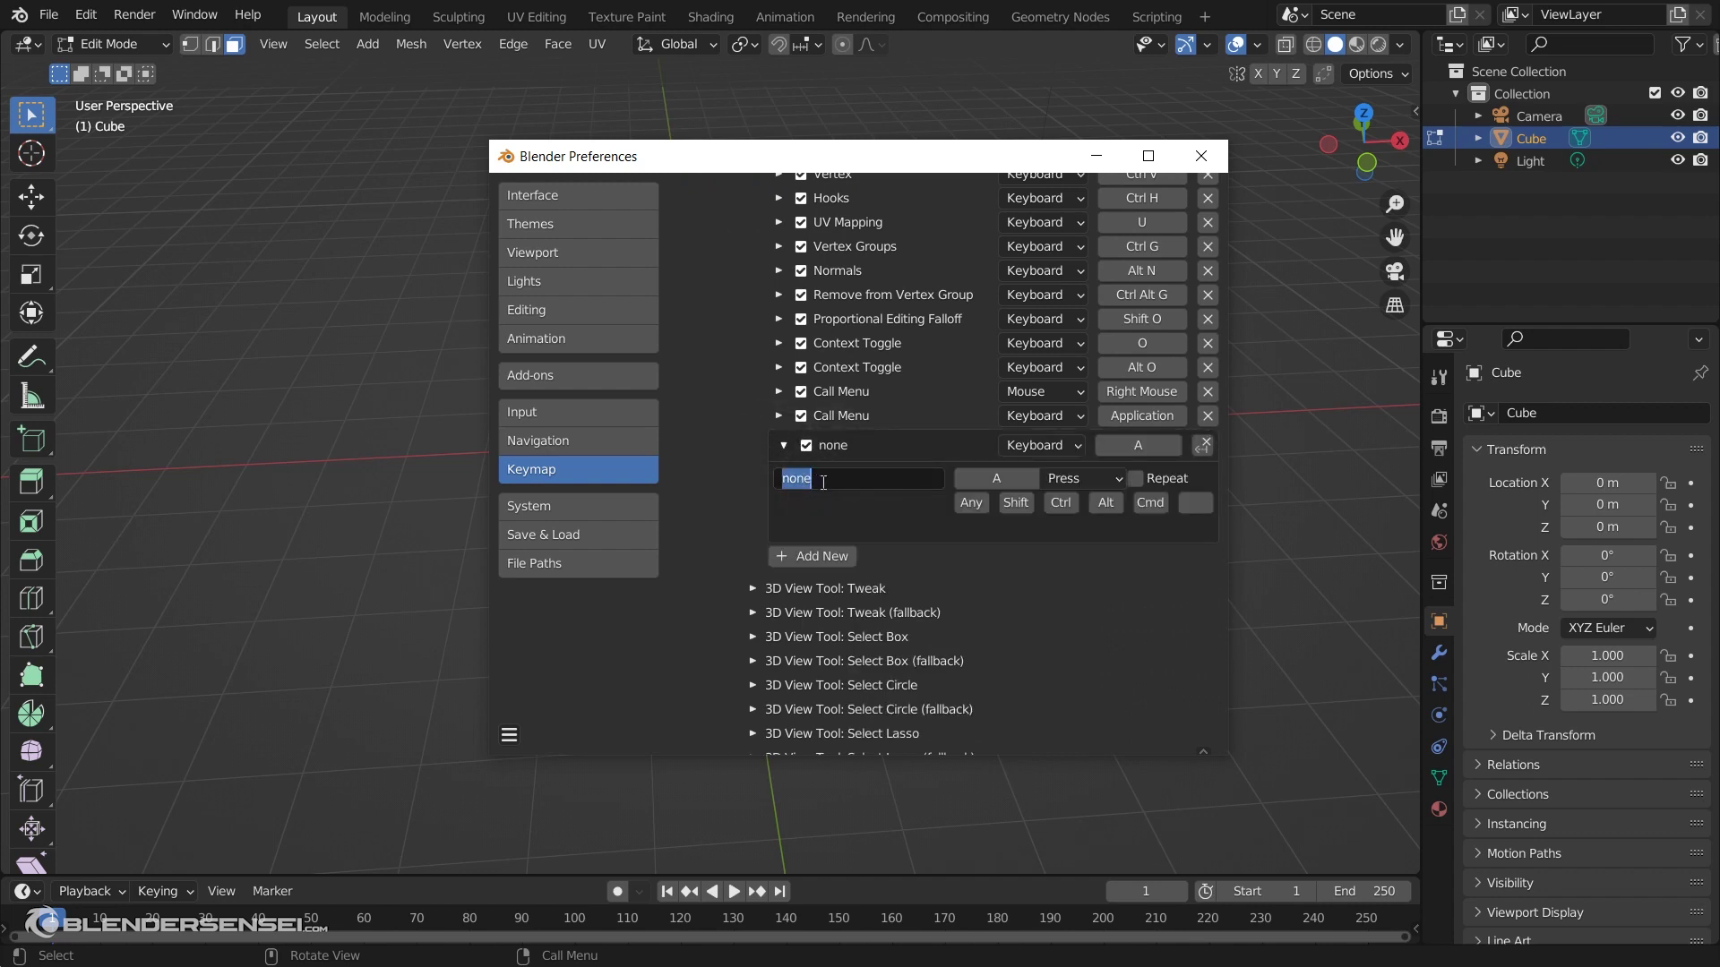
key(ctrl+v)
key(Return)
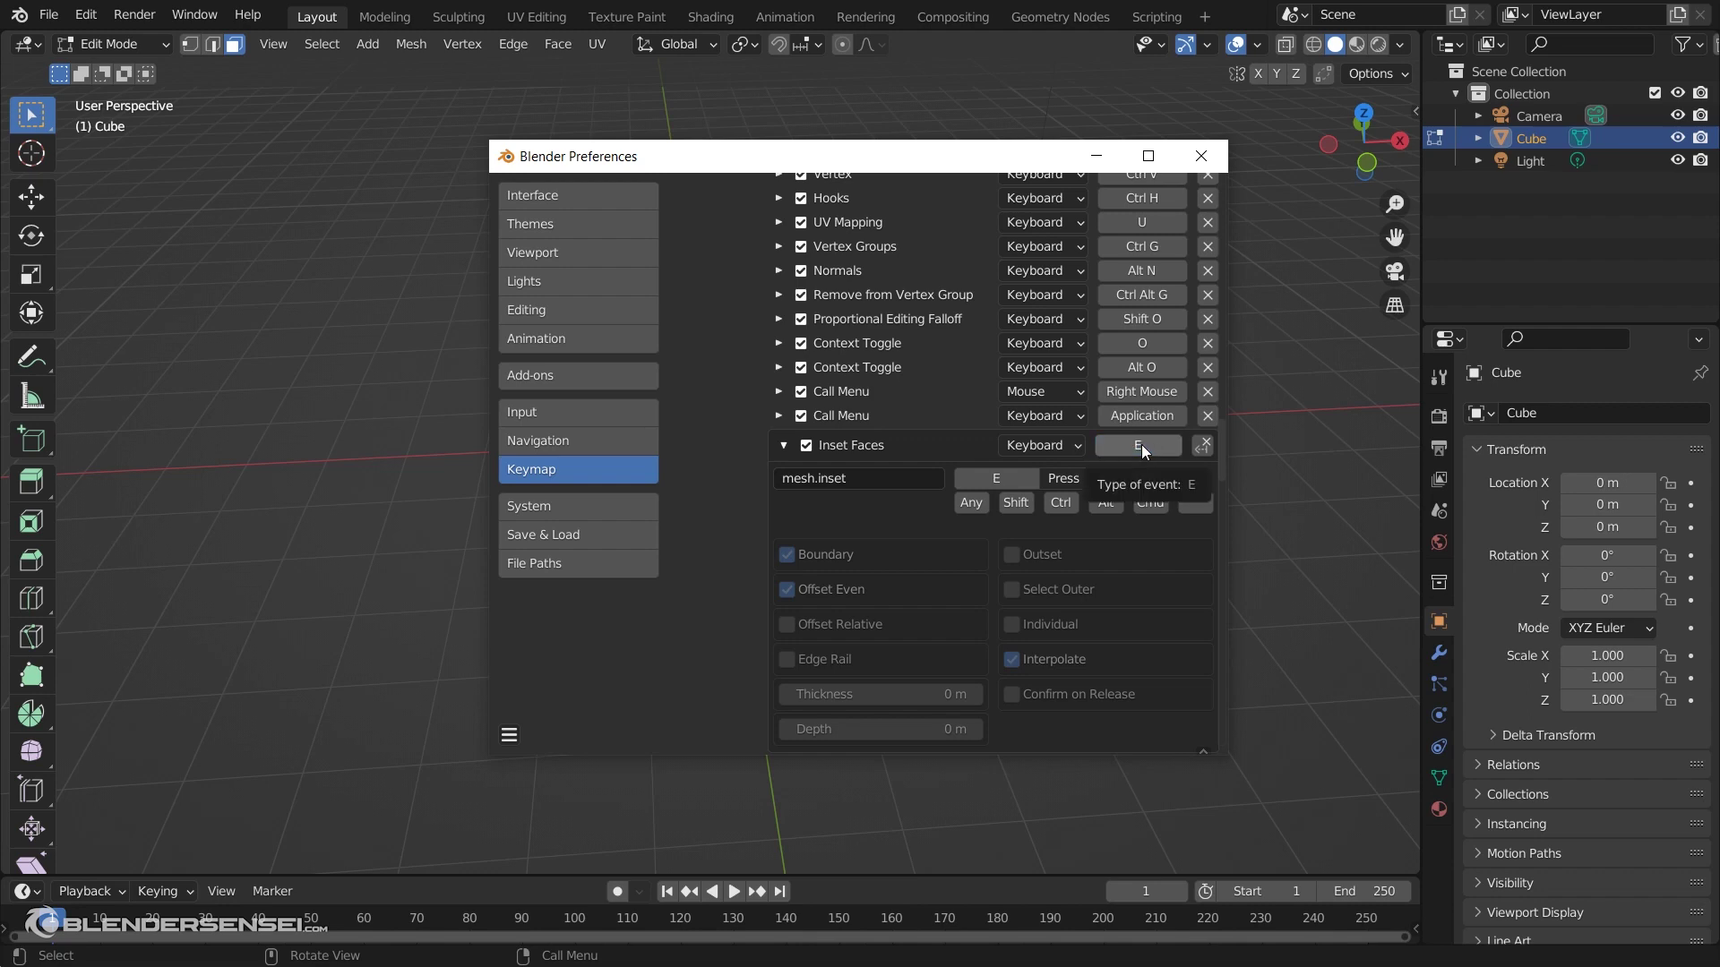
click(1016, 503)
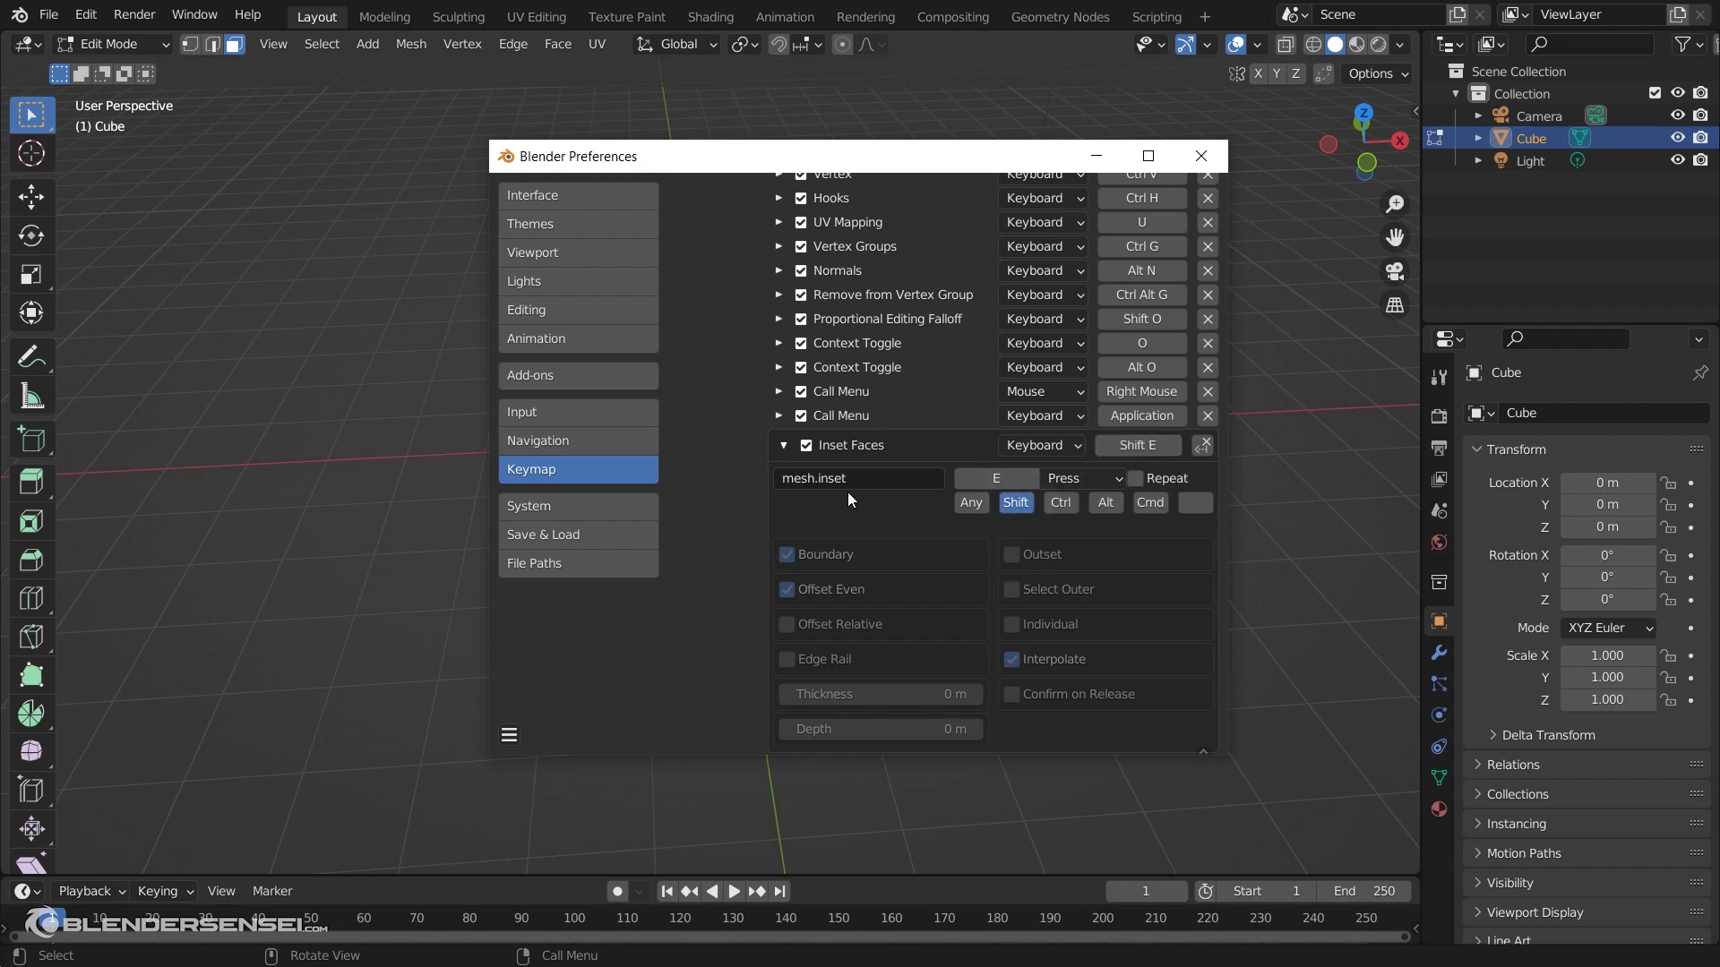
Move the preferences window aside and try the Shift E shortcut on the top face of the extruded section
drag(580, 168, 1059, 155)
middle_drag(662, 444, 823, 481)
click(803, 451)
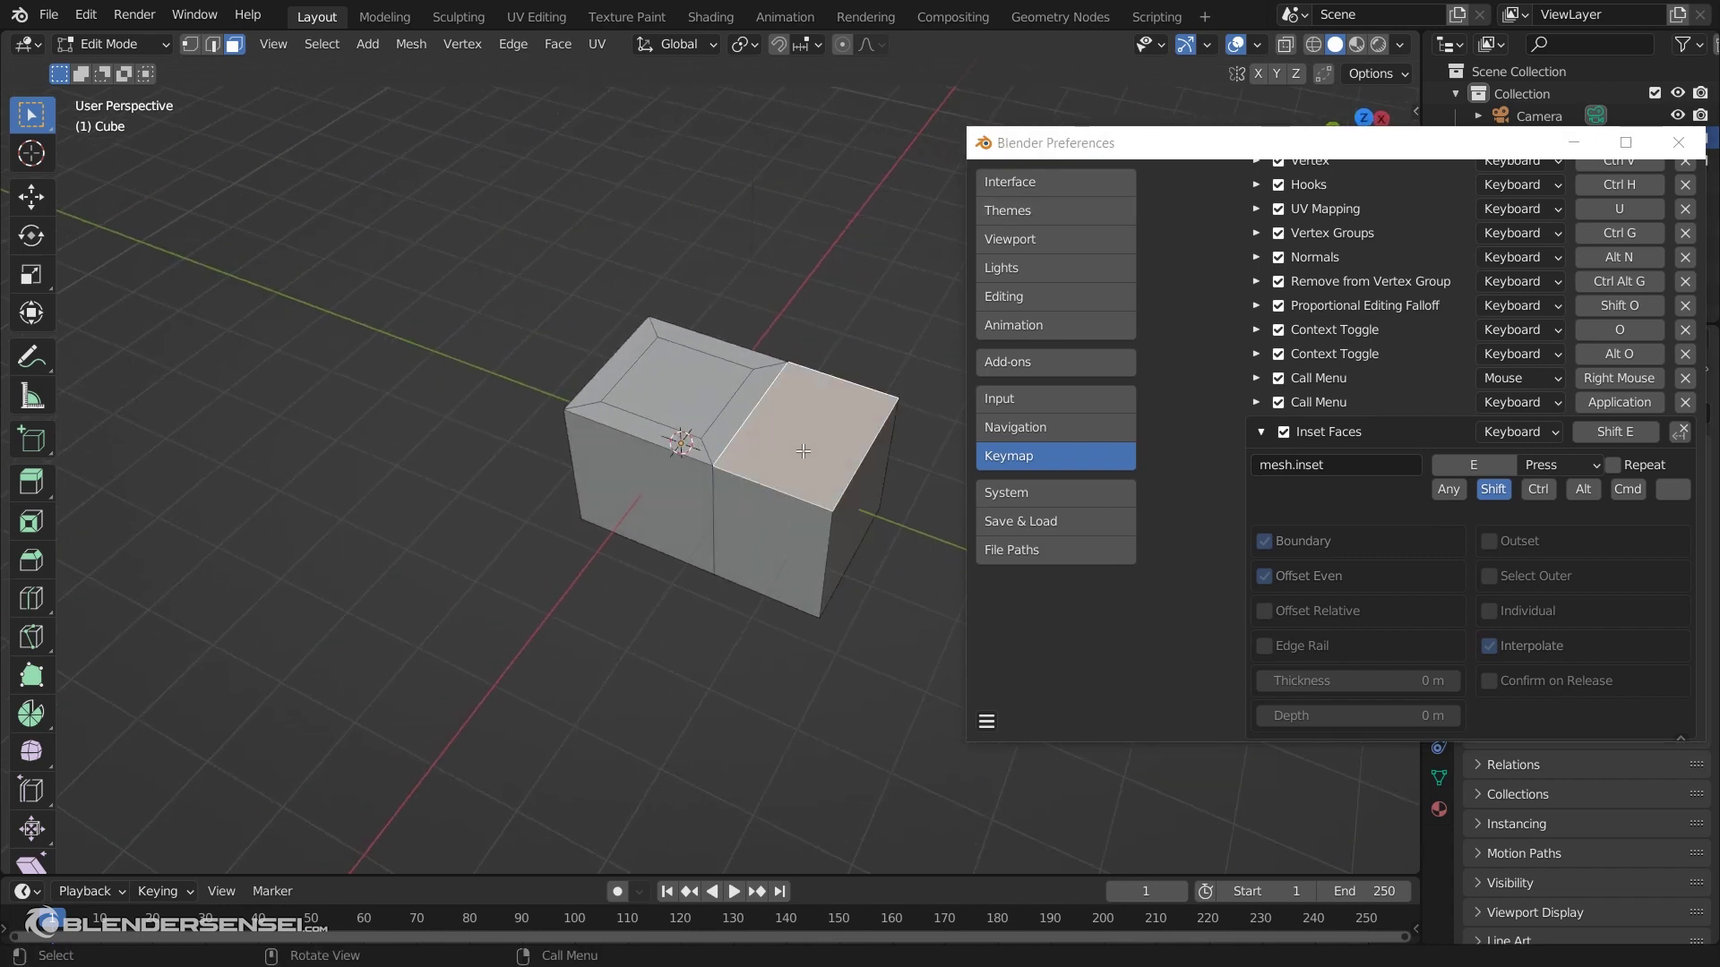
key(shift+e)
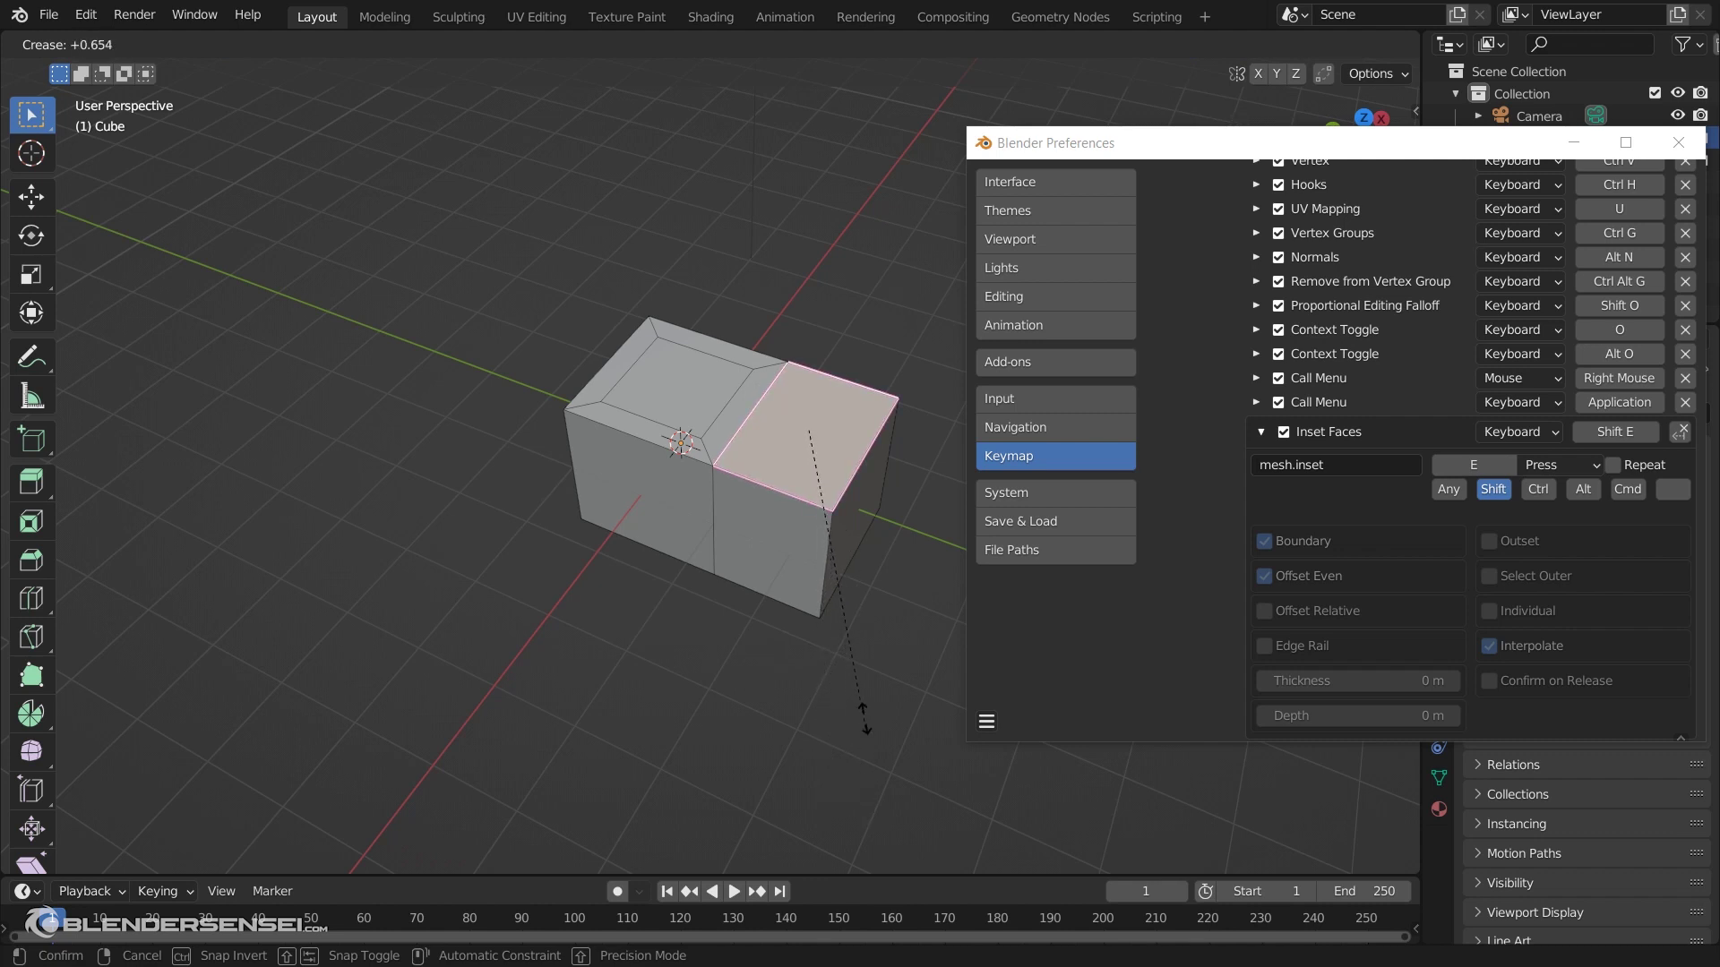
click(856, 668)
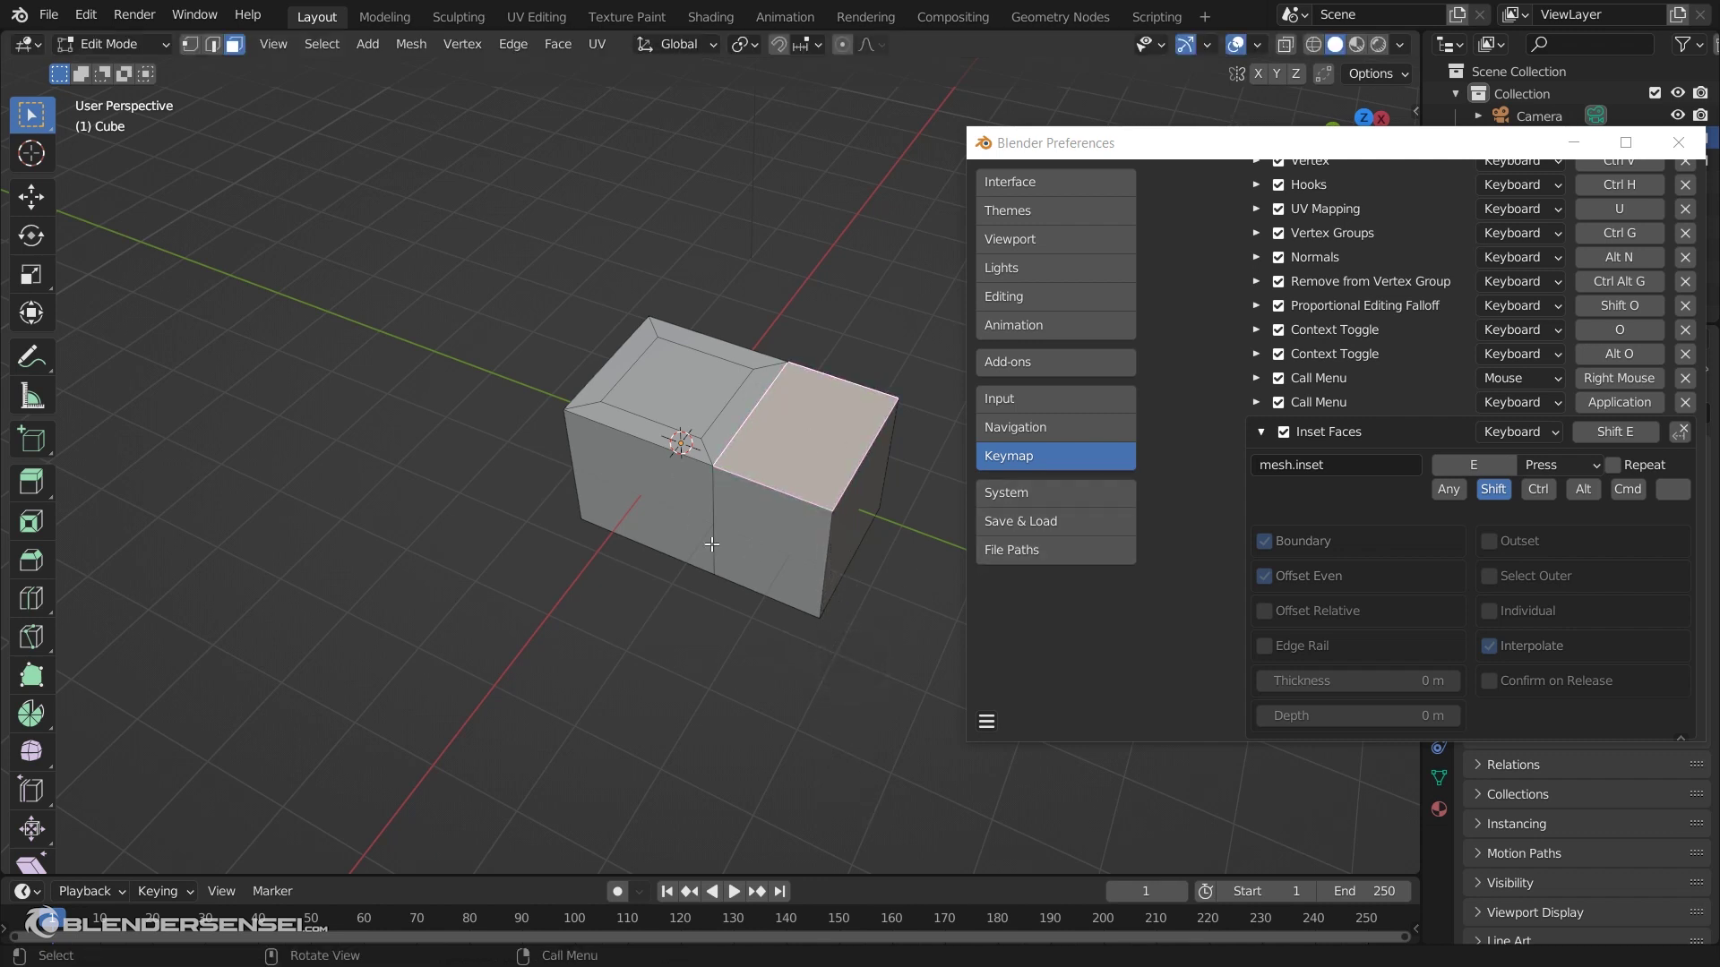
Find the Edge Crease entry in the keymap, add the Alt modifier to its shortcut and close the preferences
click(1263, 434)
scroll(1206, 523, up, 20)
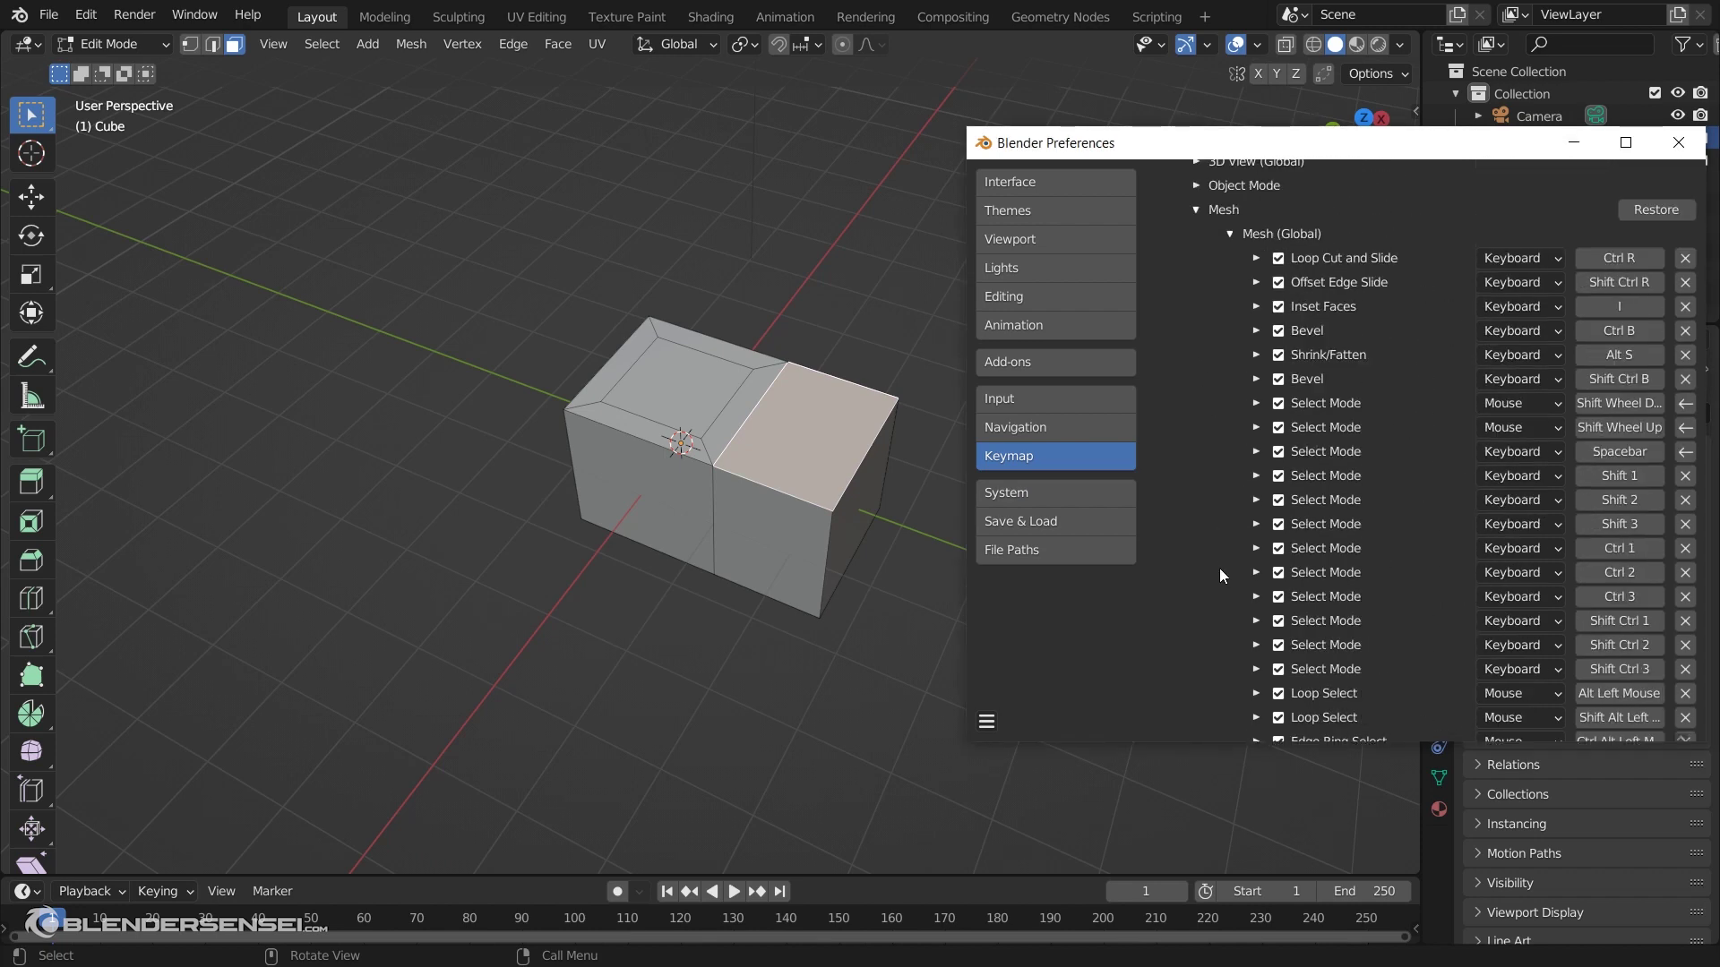
scroll(1223, 556, up, 10)
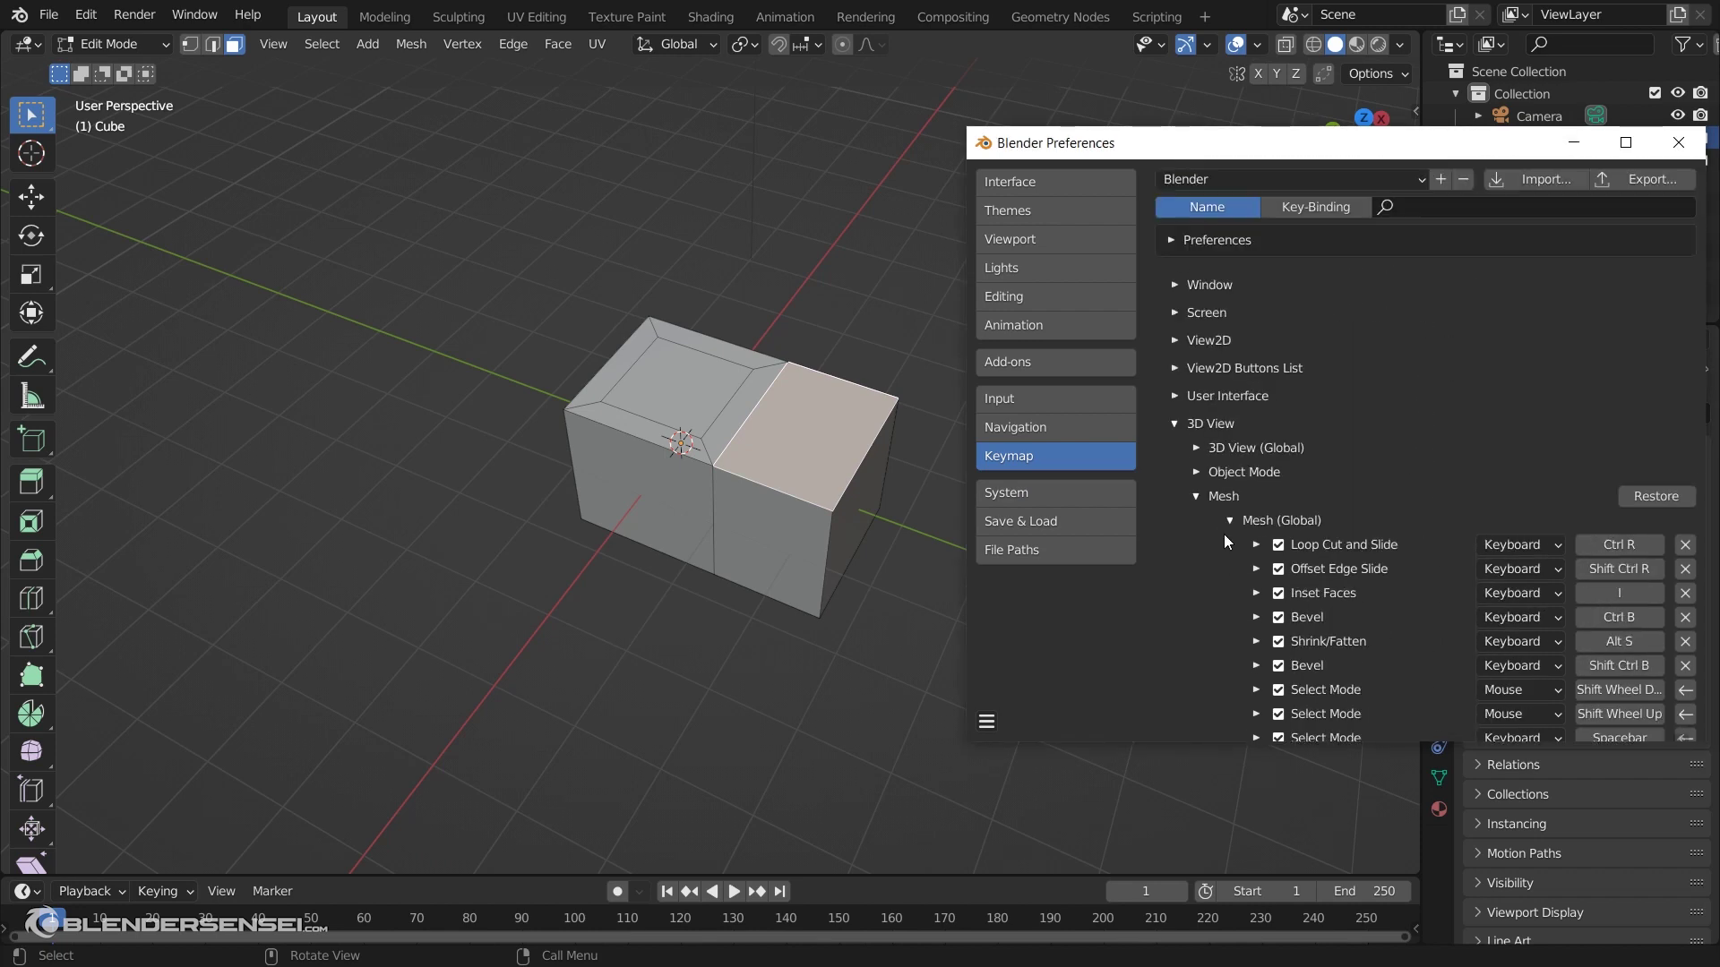
click(1444, 207)
text(edge crease)
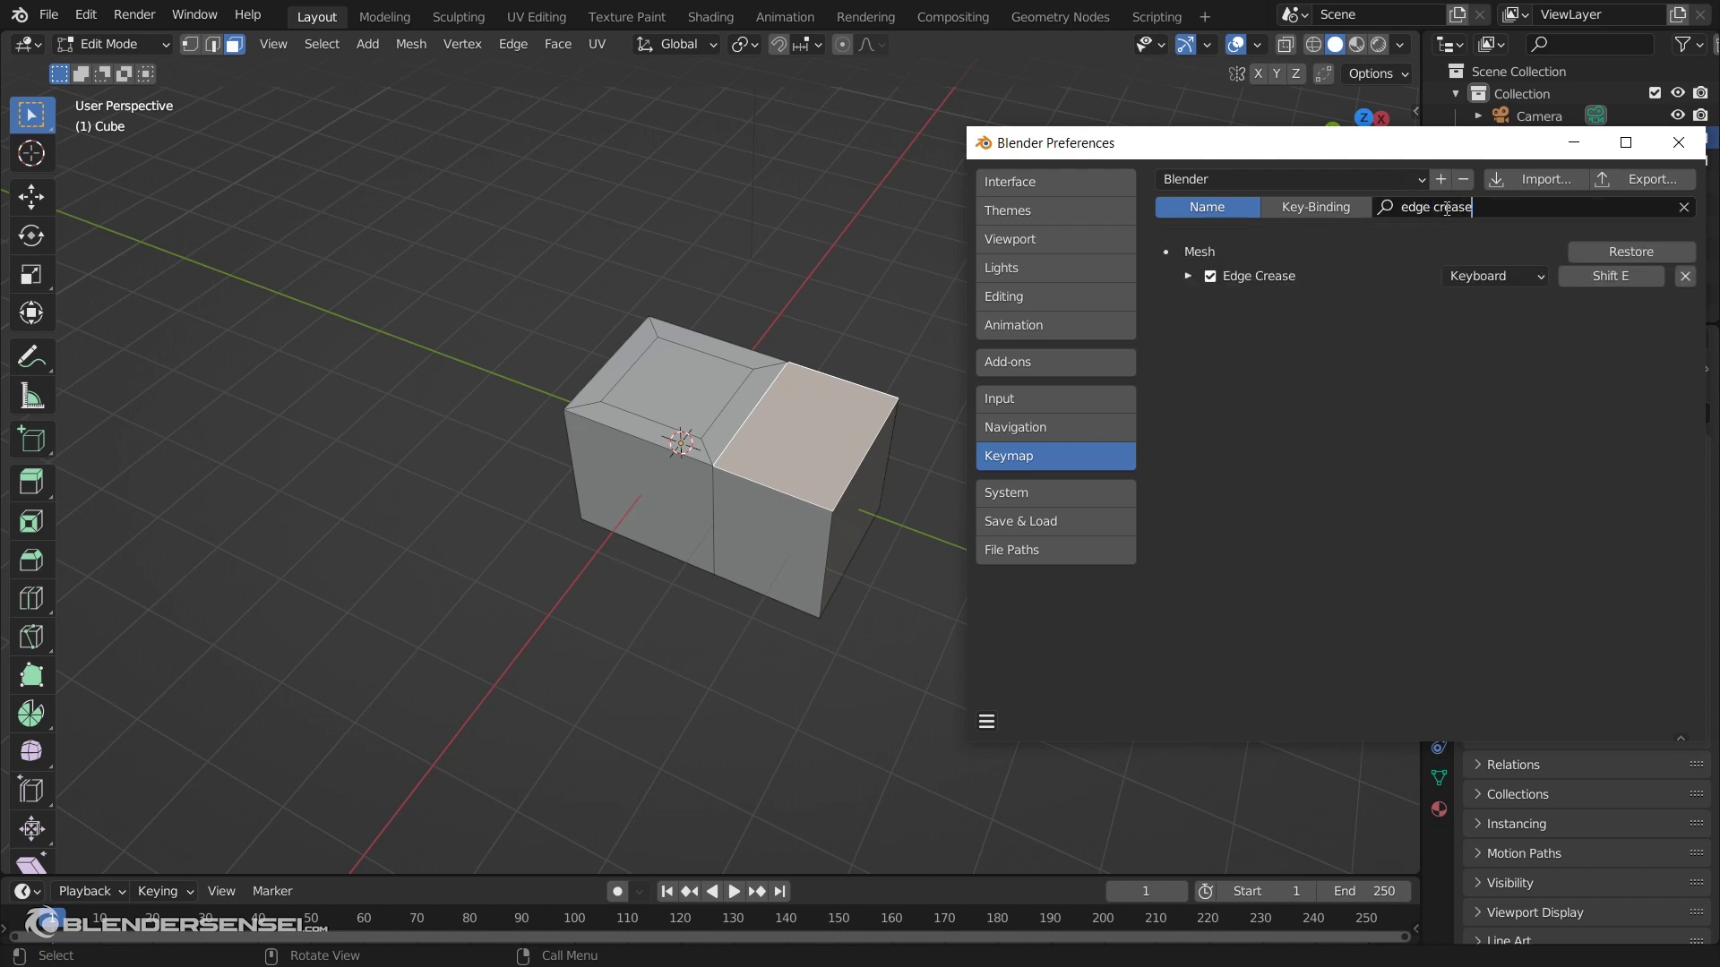
click(1187, 277)
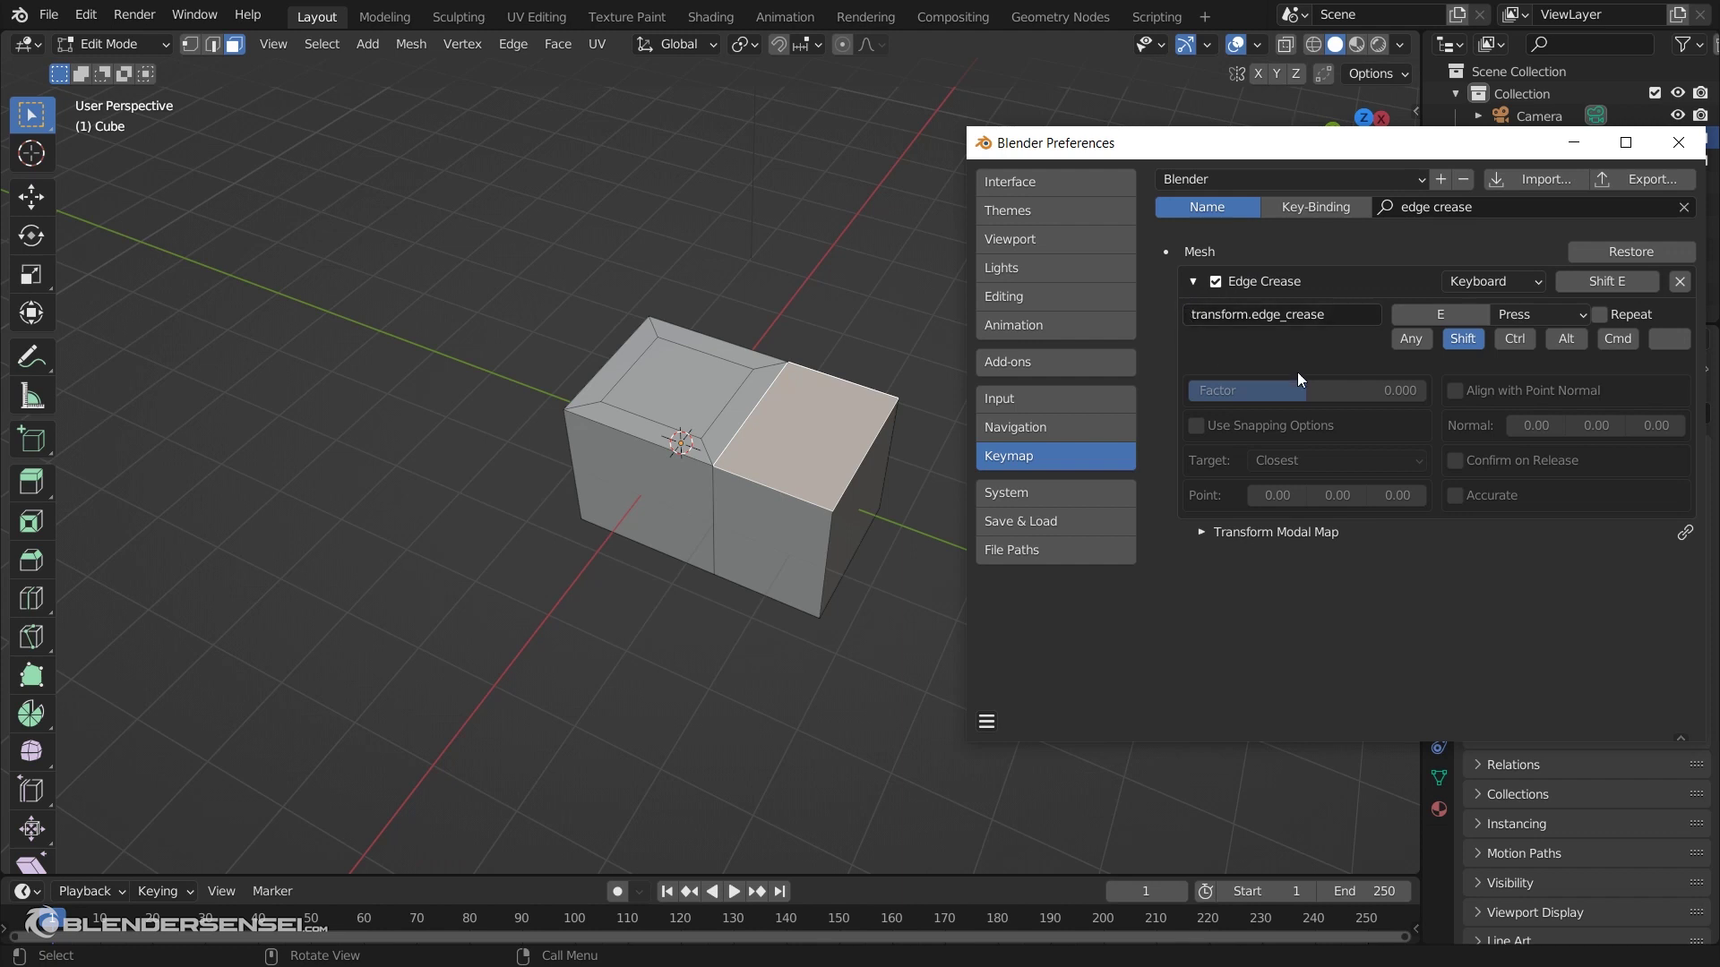
click(1573, 342)
click(1678, 143)
Select the inset top face with the adjacent side face and try an edge crease of 1.000
key(shift+alt+e)
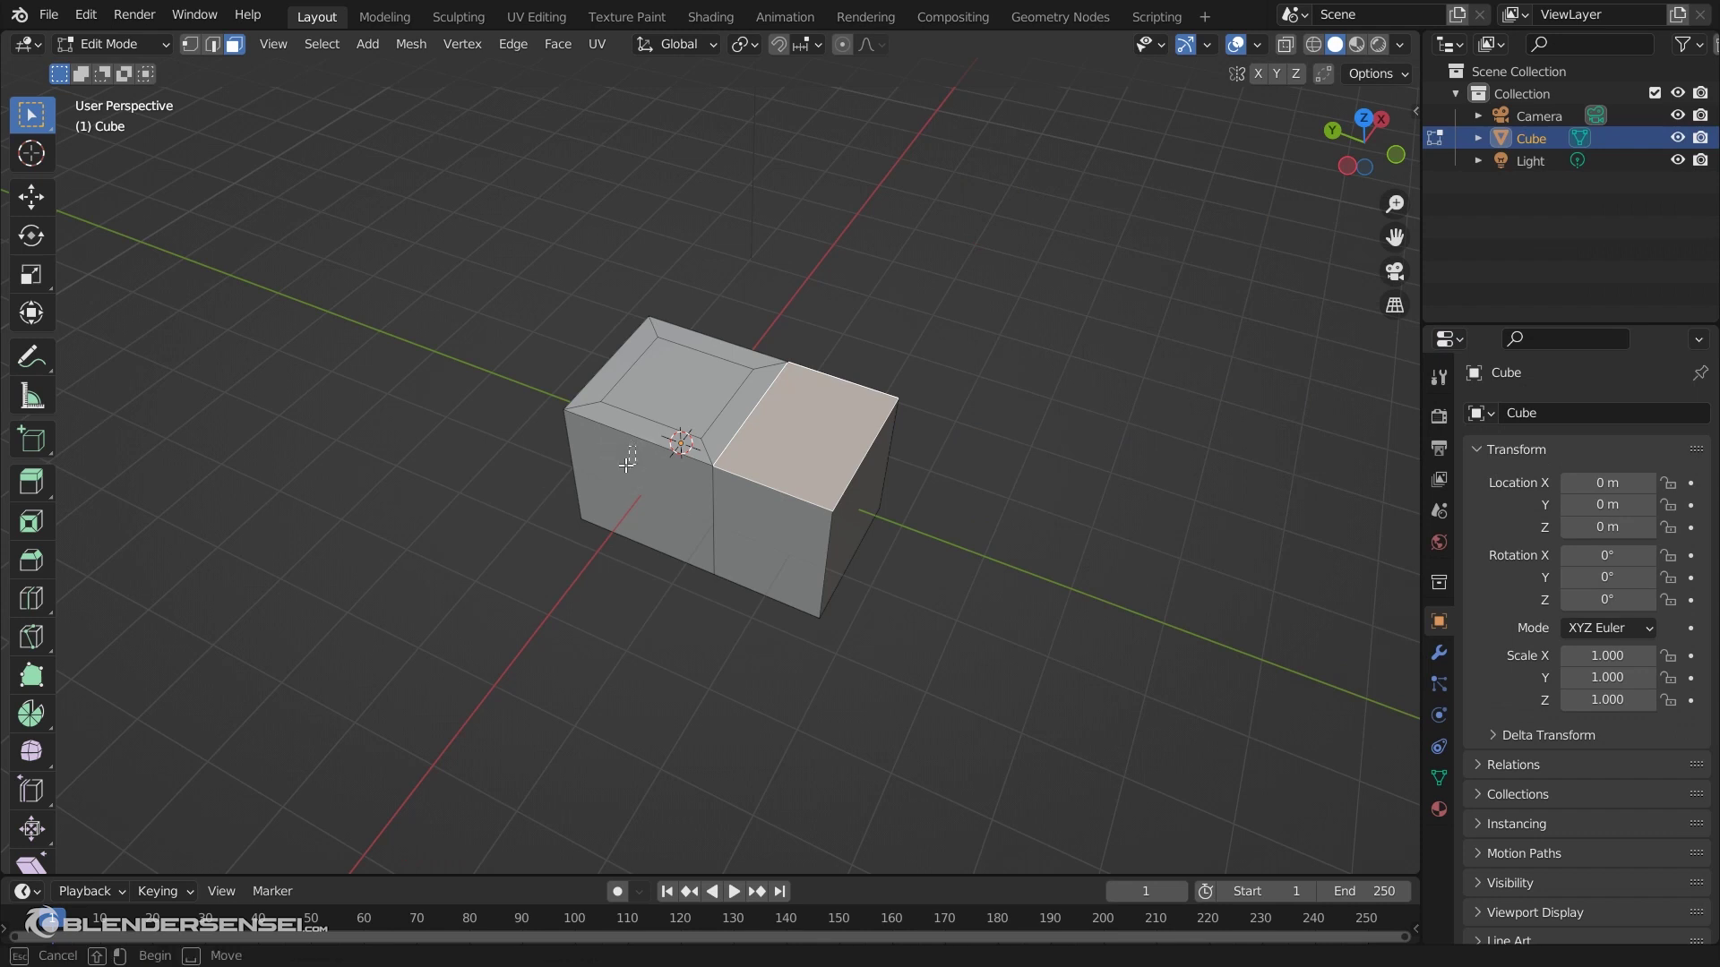
drag(627, 464, 660, 436)
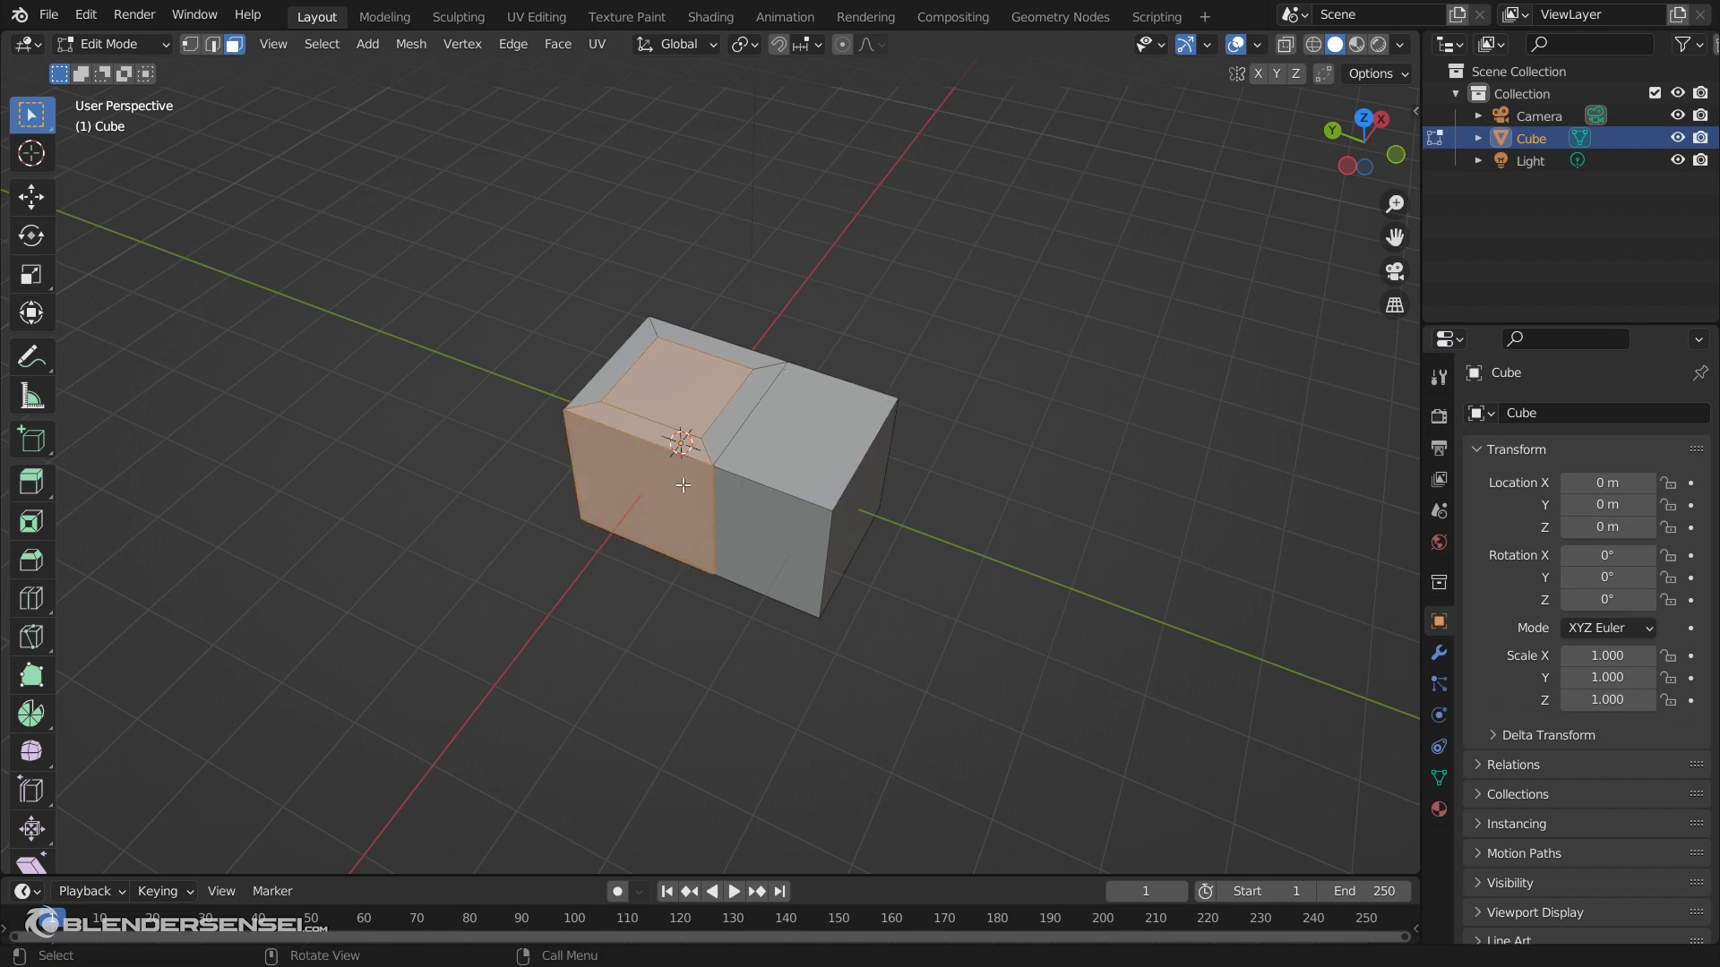
key(shift+e)
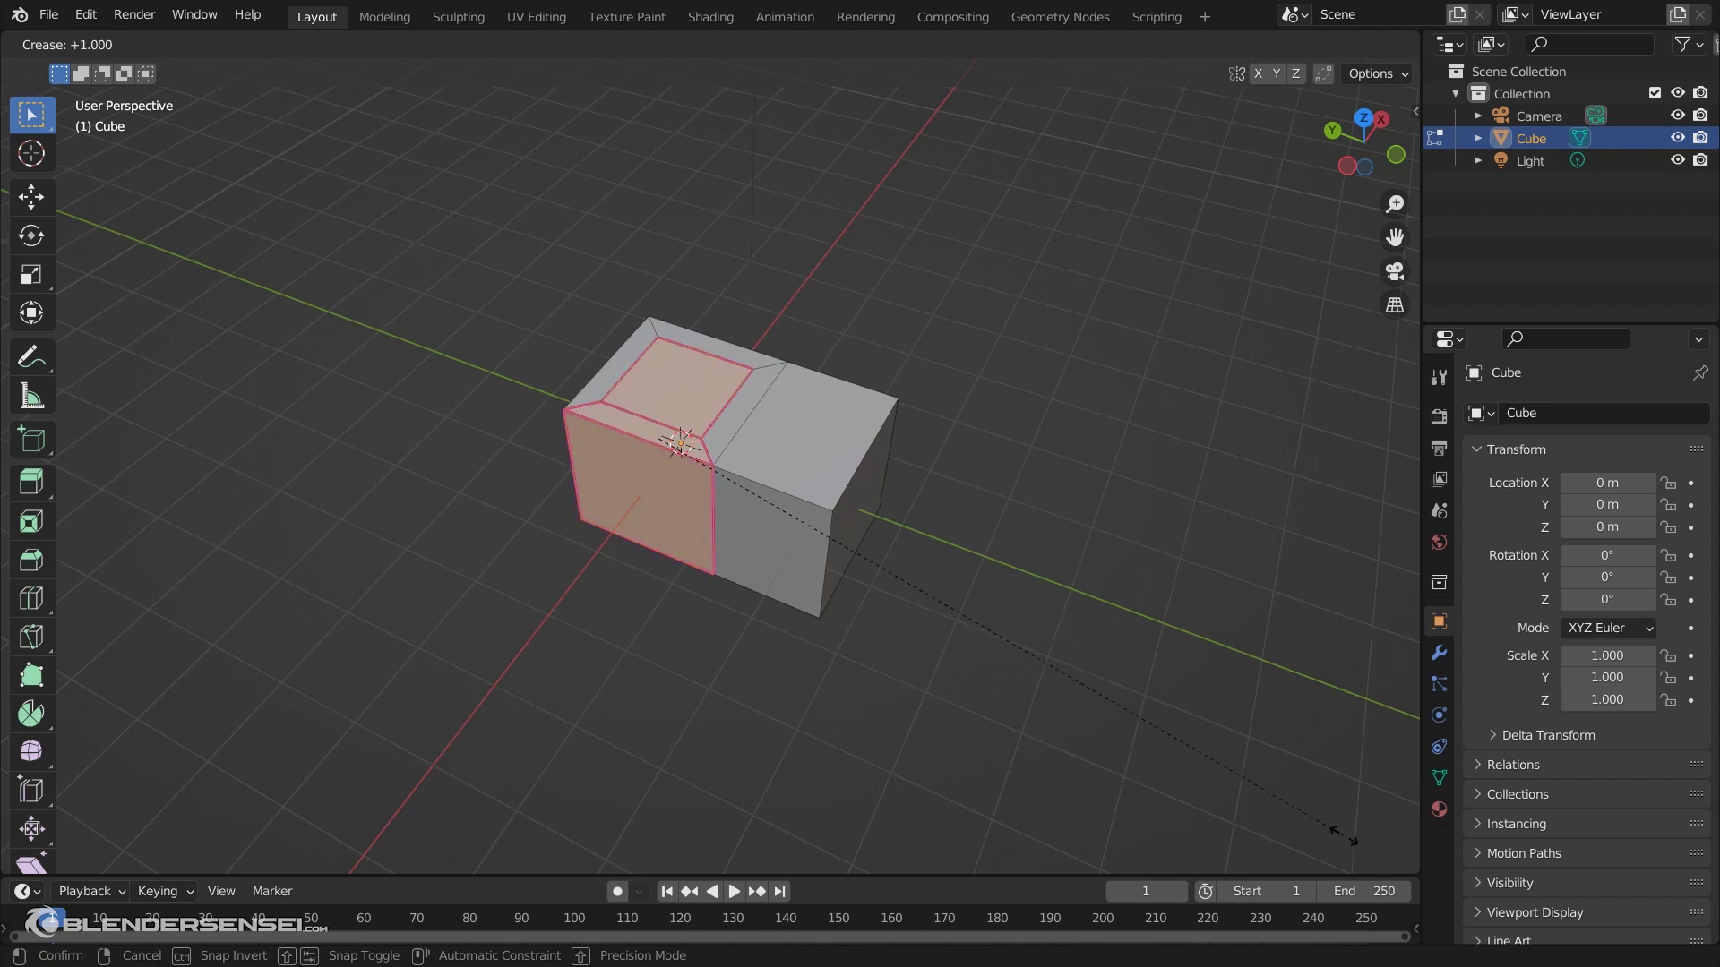
click(707, 473)
Inset and extrude the end face of the extruded section twice in succession to form a stepped, narrowing extension
middle_drag(733, 513, 706, 554)
key(i)
click(883, 600)
key(e)
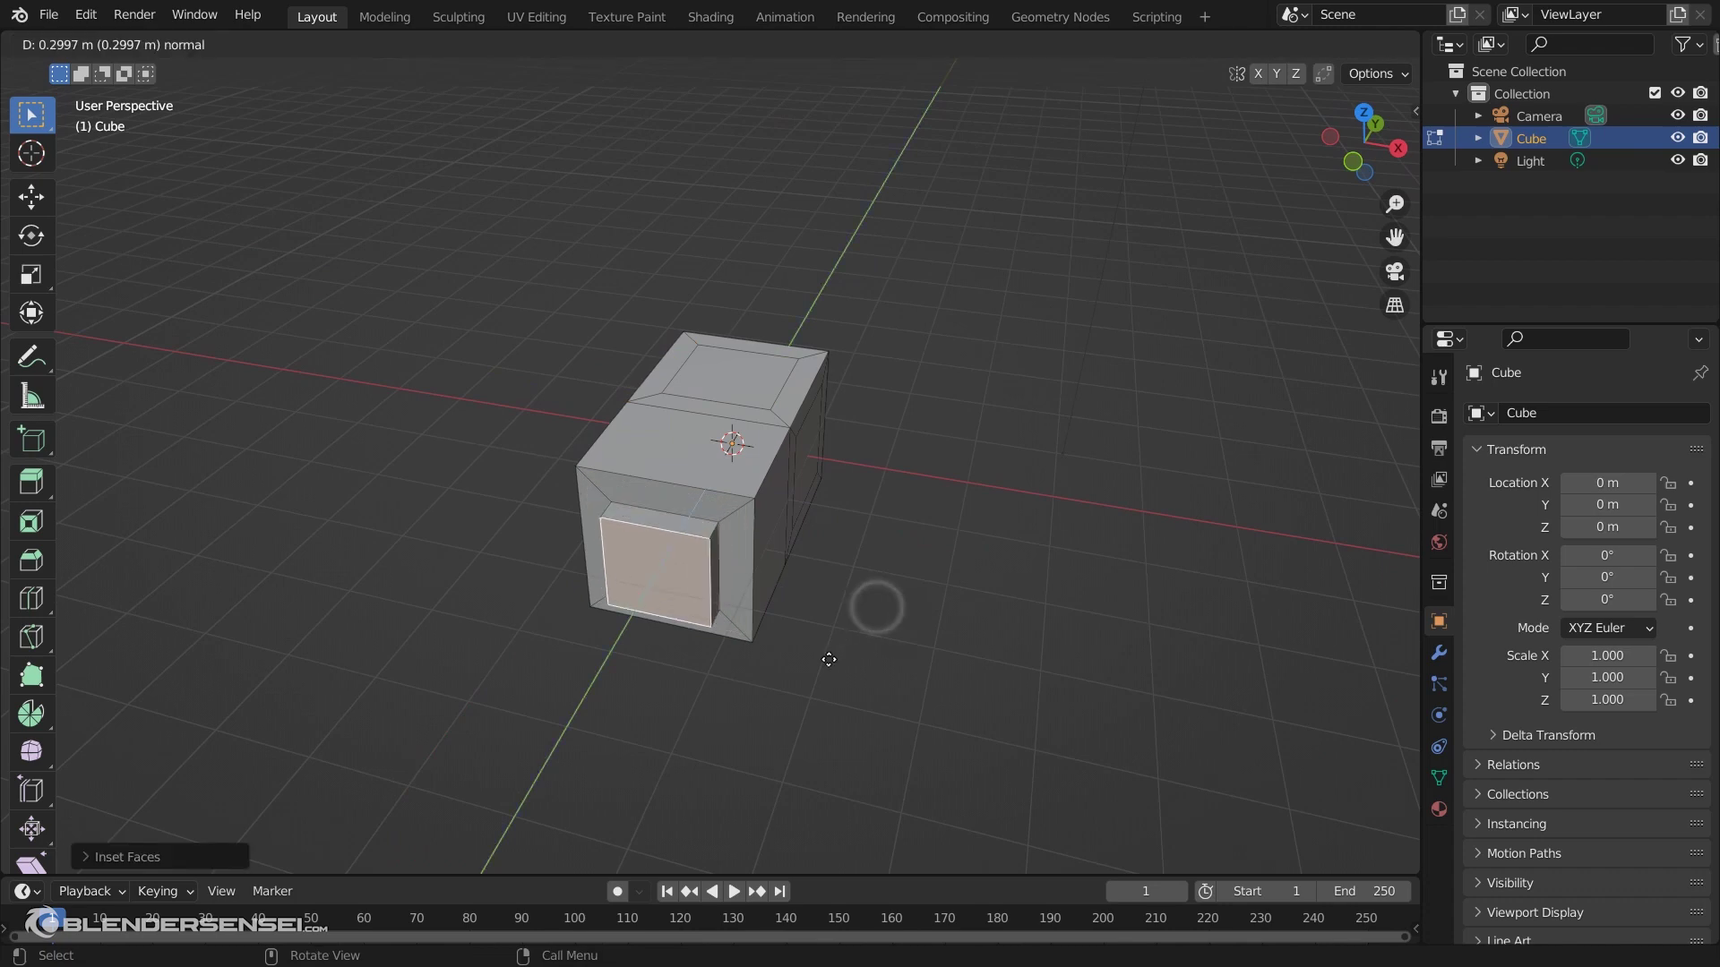
click(810, 691)
key(i)
click(777, 687)
key(e)
click(749, 729)
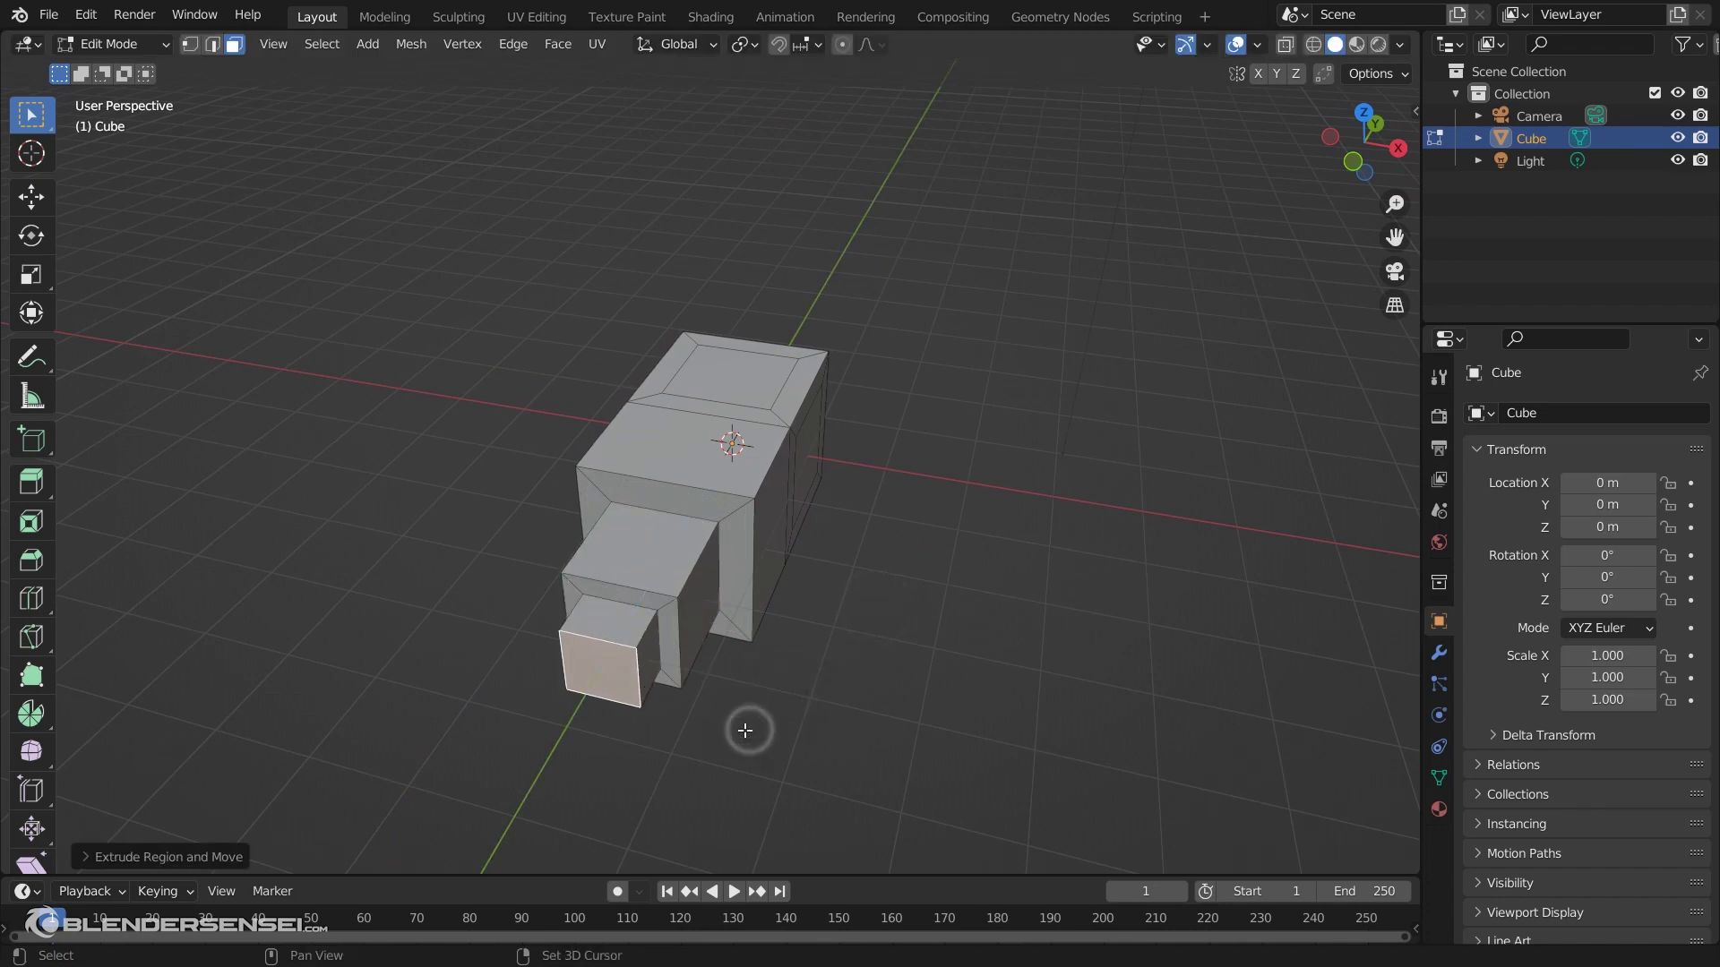
Inset the end face of the smallest box and extrude it inward to form a recess
key(i)
click(730, 729)
key(e)
click(747, 716)
Inset the top face of the middle section and extrude it inward to form a shallow recess
click(673, 562)
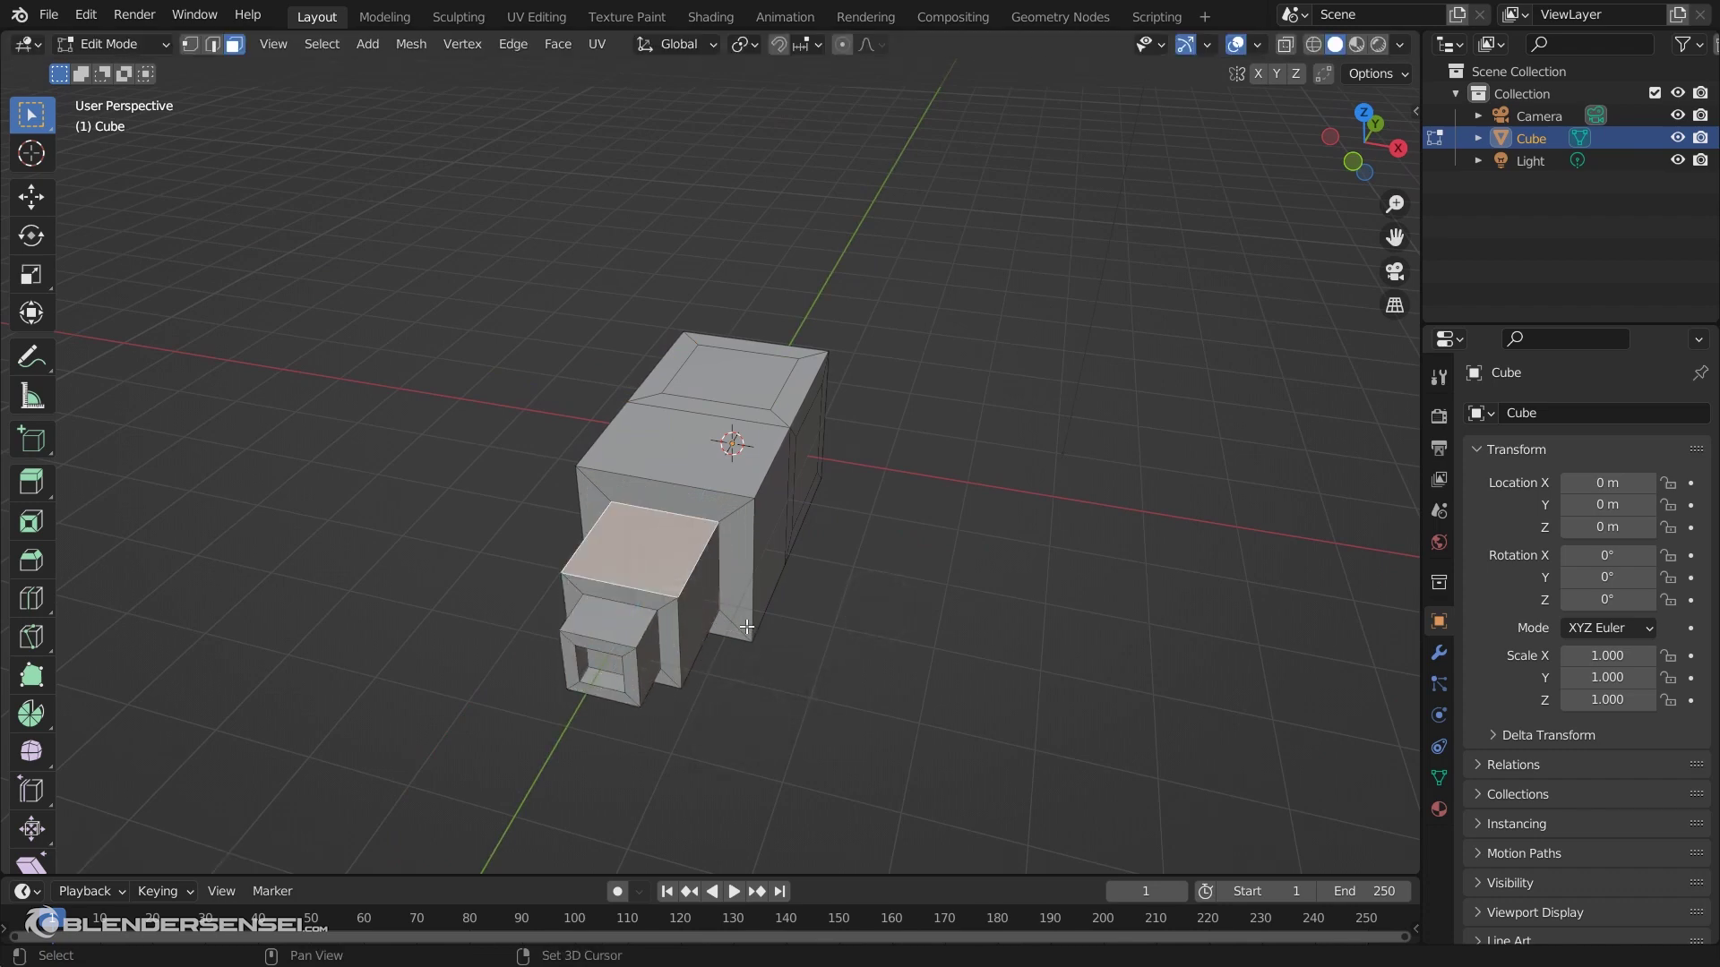
key(i)
click(714, 603)
key(e)
click(732, 629)
Inset the floor of the middle section's top recess and extrude it upward into a tall pillar
key(i)
click(730, 618)
key(e)
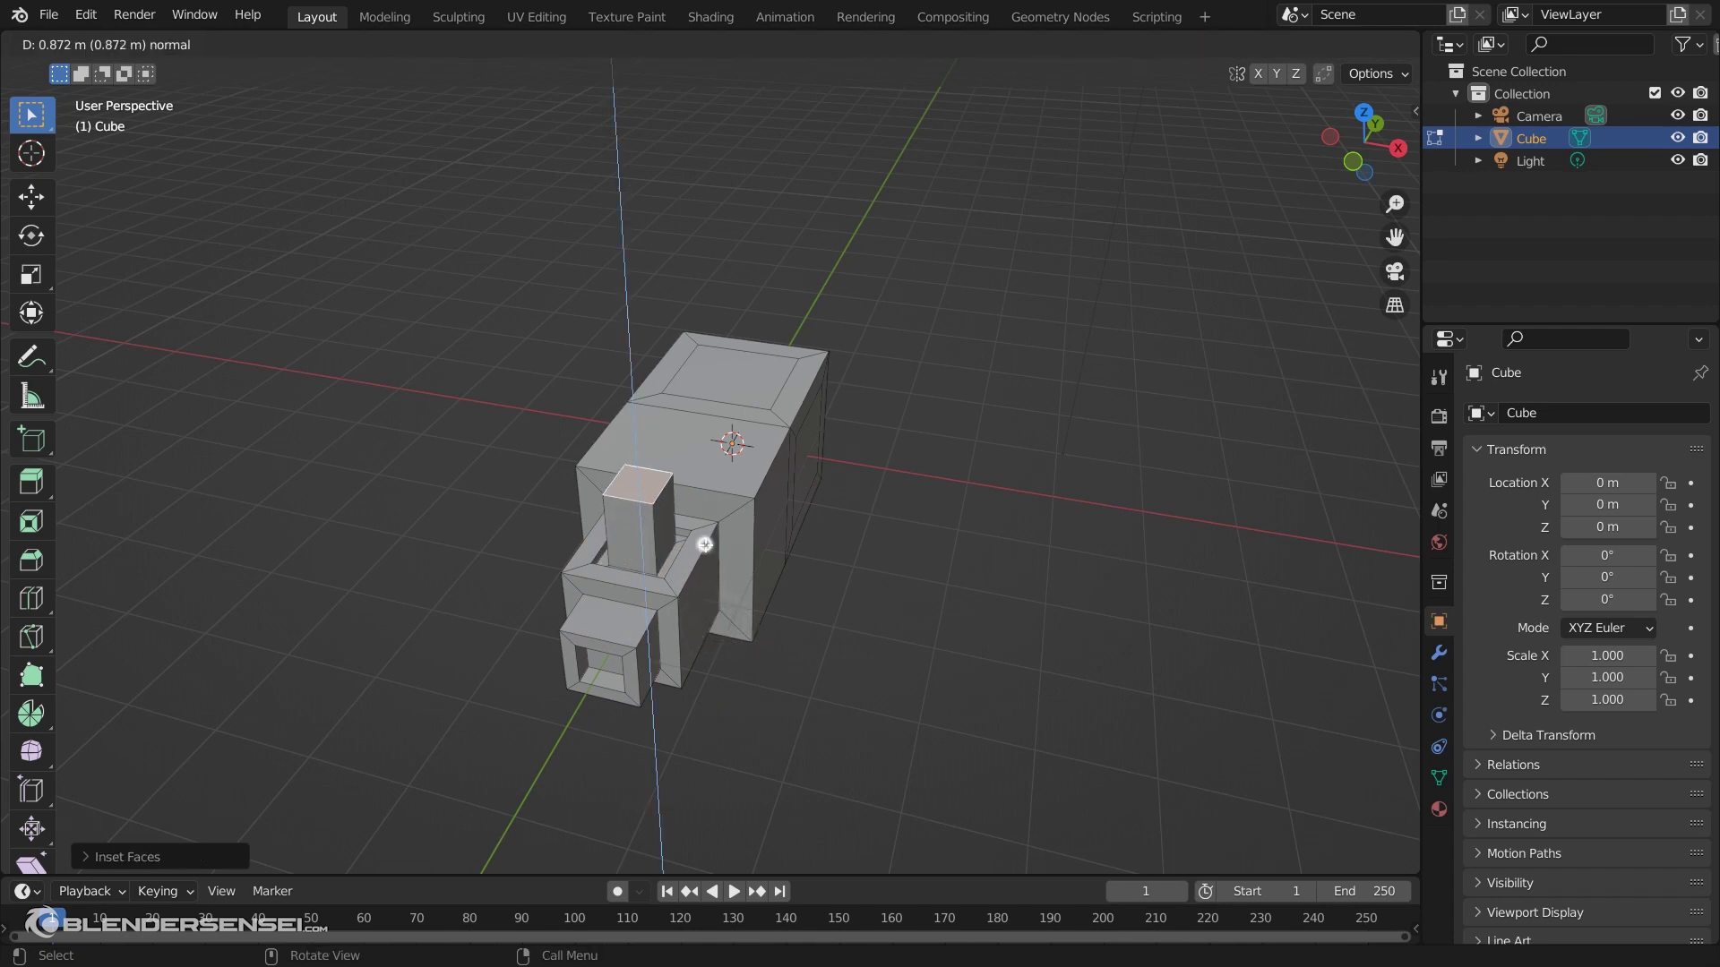
click(729, 605)
Inset the top face of the pillar and extrude it inward to hollow its end
key(i)
click(728, 593)
key(e)
click(727, 589)
middle_drag(728, 589, 1063, 453)
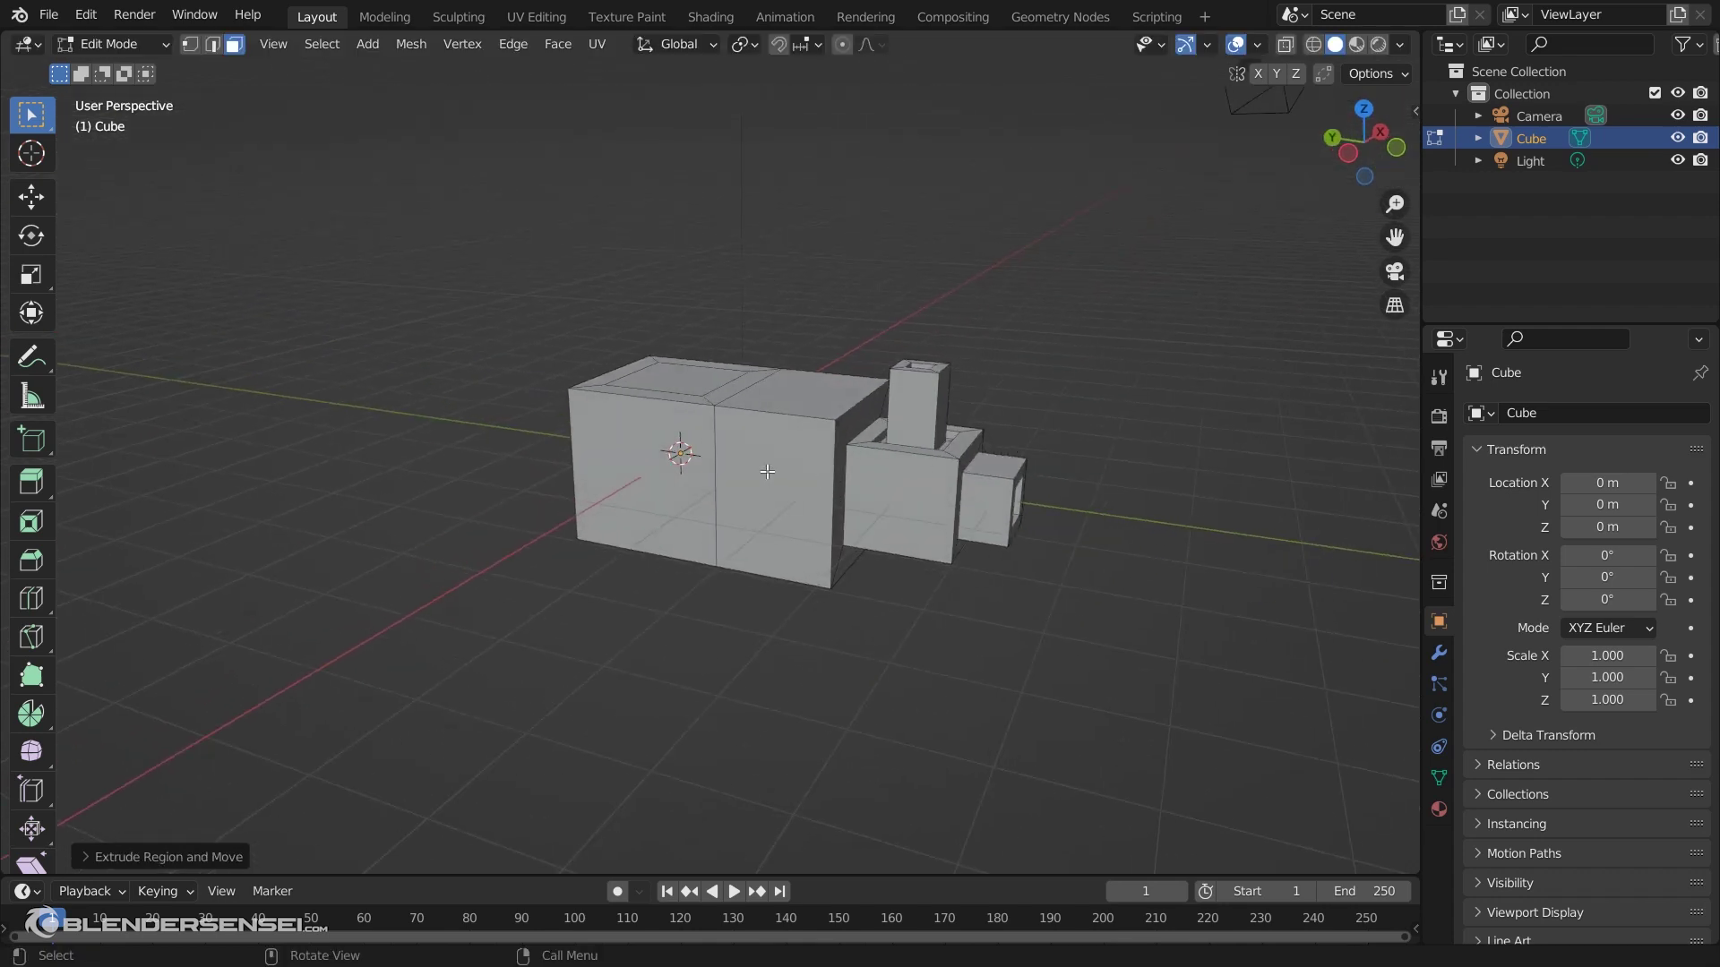
middle_drag(768, 471, 825, 501)
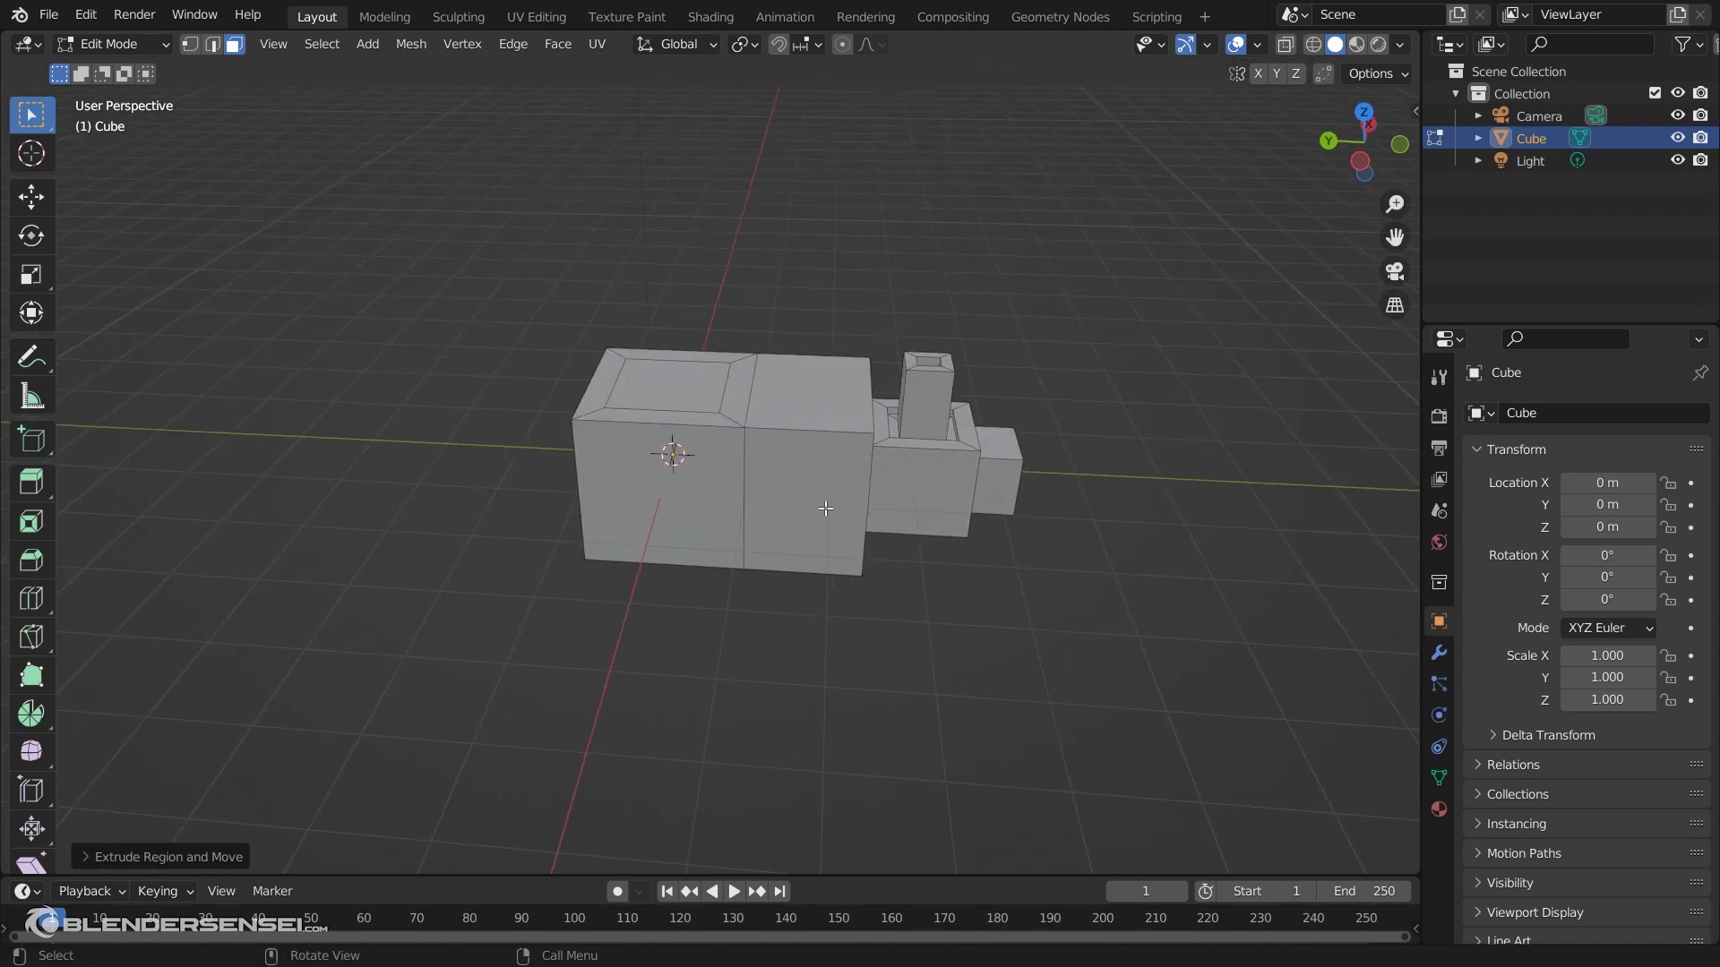
Switch to Circle Select, select the adjoining side and top faces of the large extruded section and subdivide them
click(805, 475)
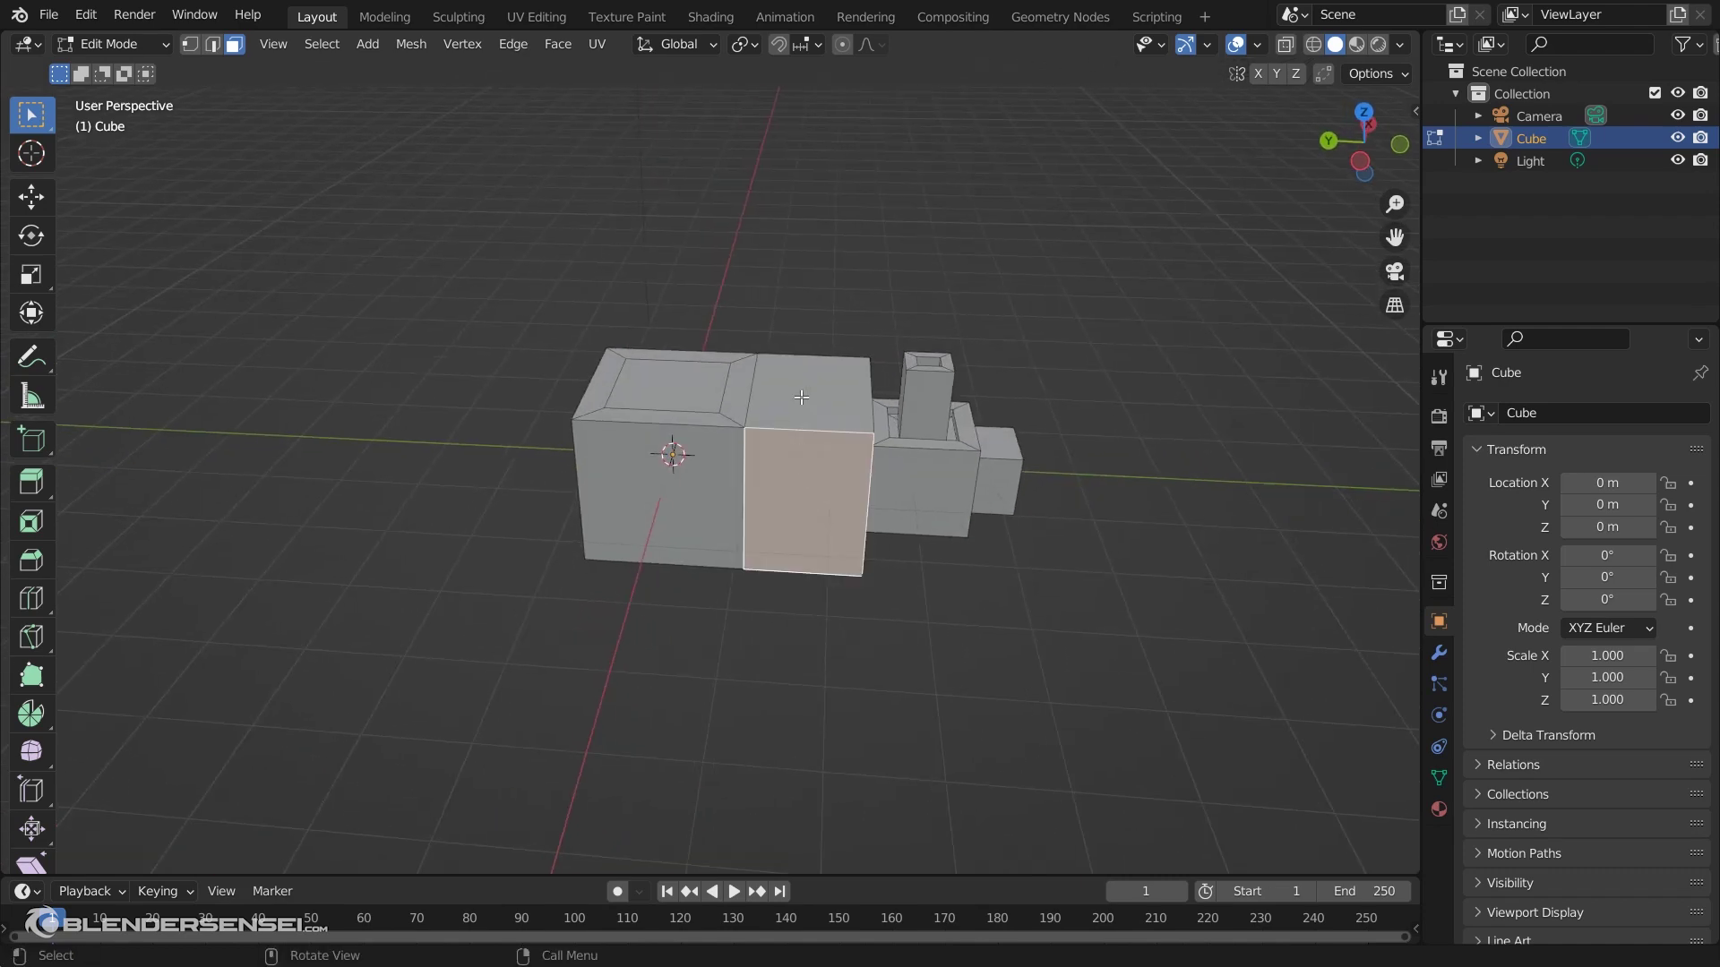
drag(31, 115, 175, 202)
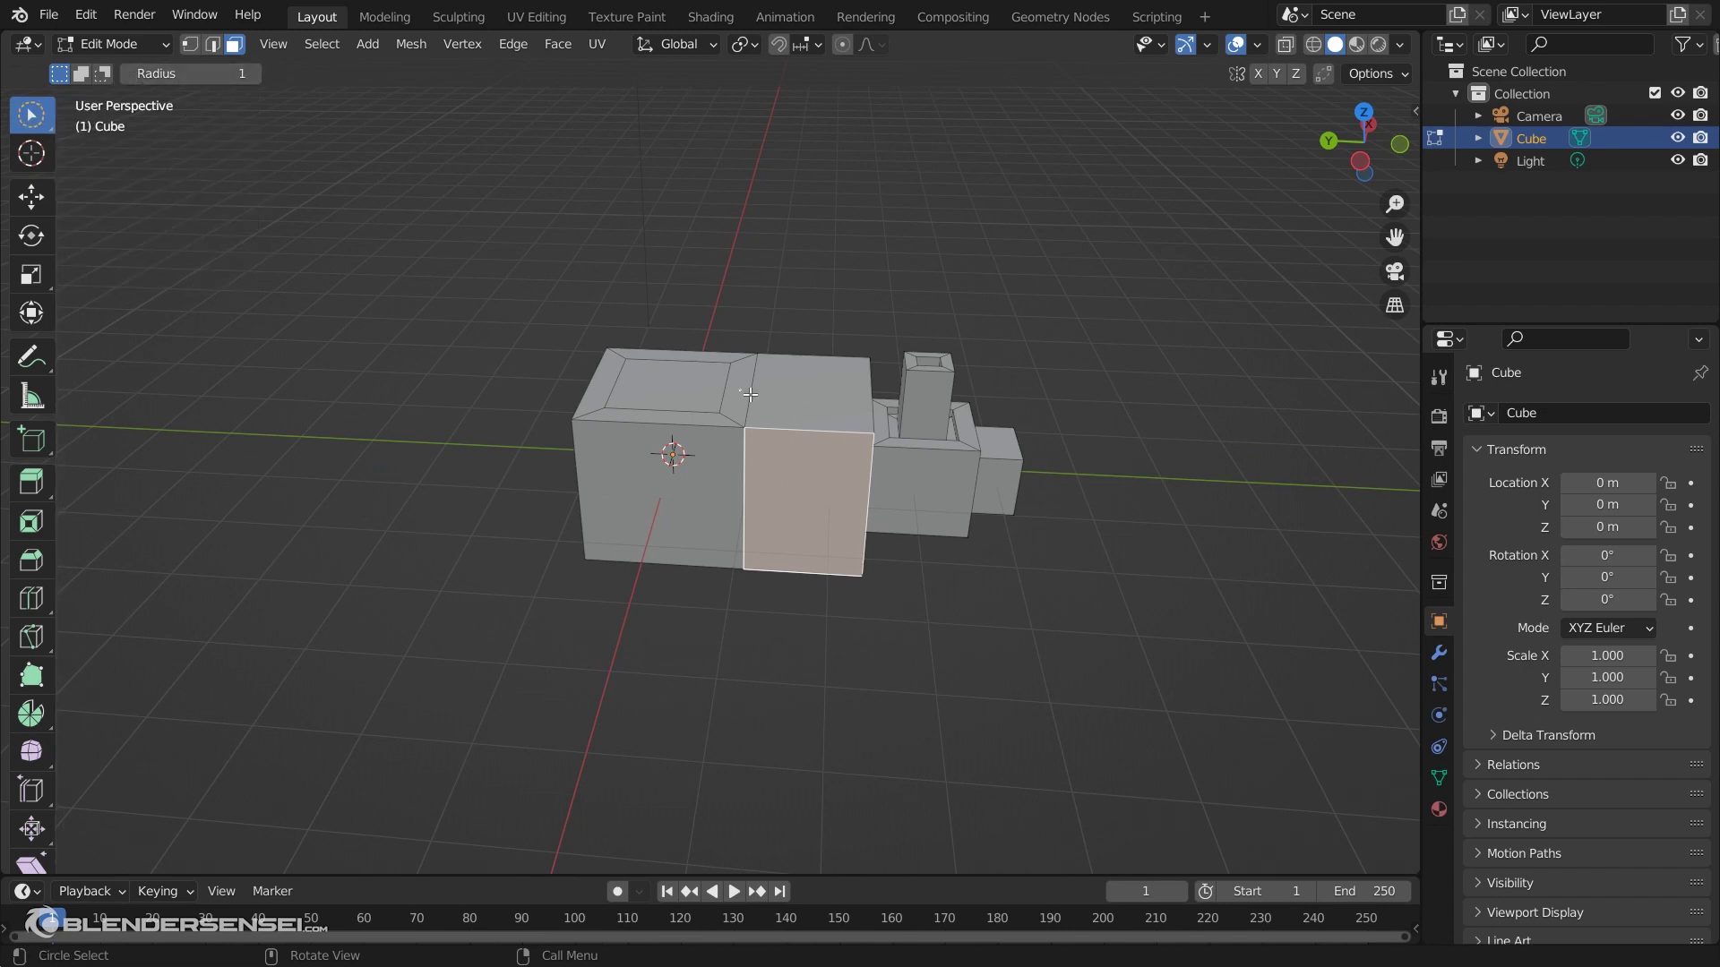
drag(795, 484, 788, 404)
middle_drag(788, 403, 829, 431)
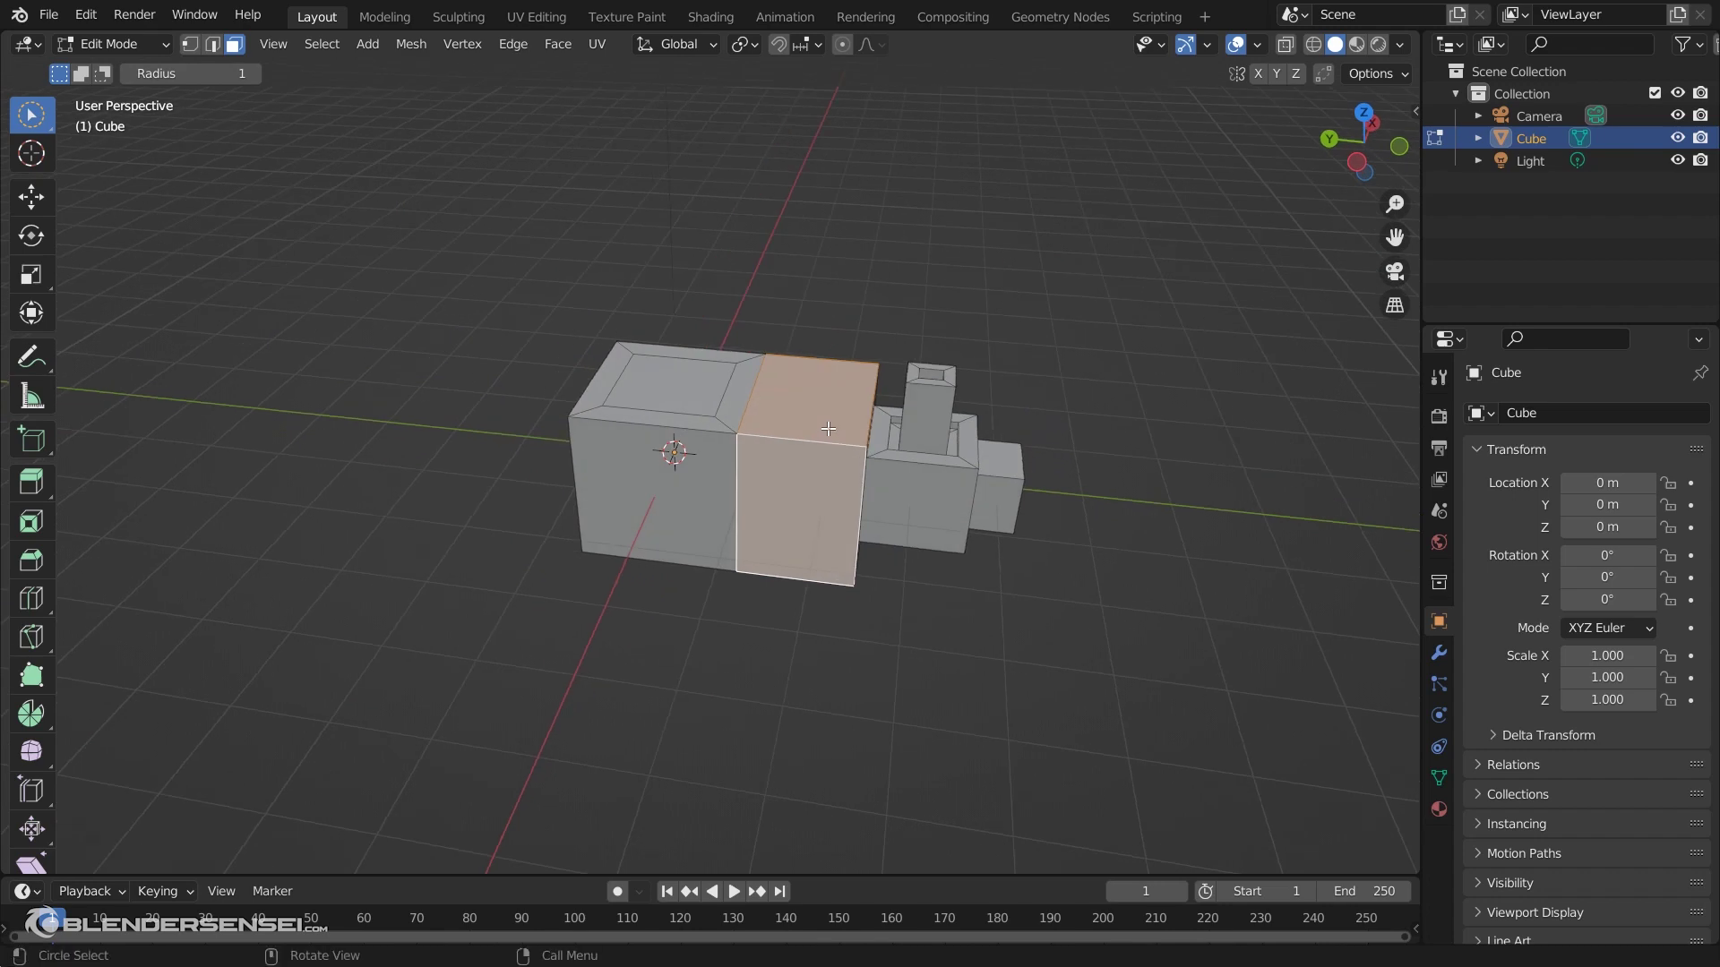
right_click(868, 353)
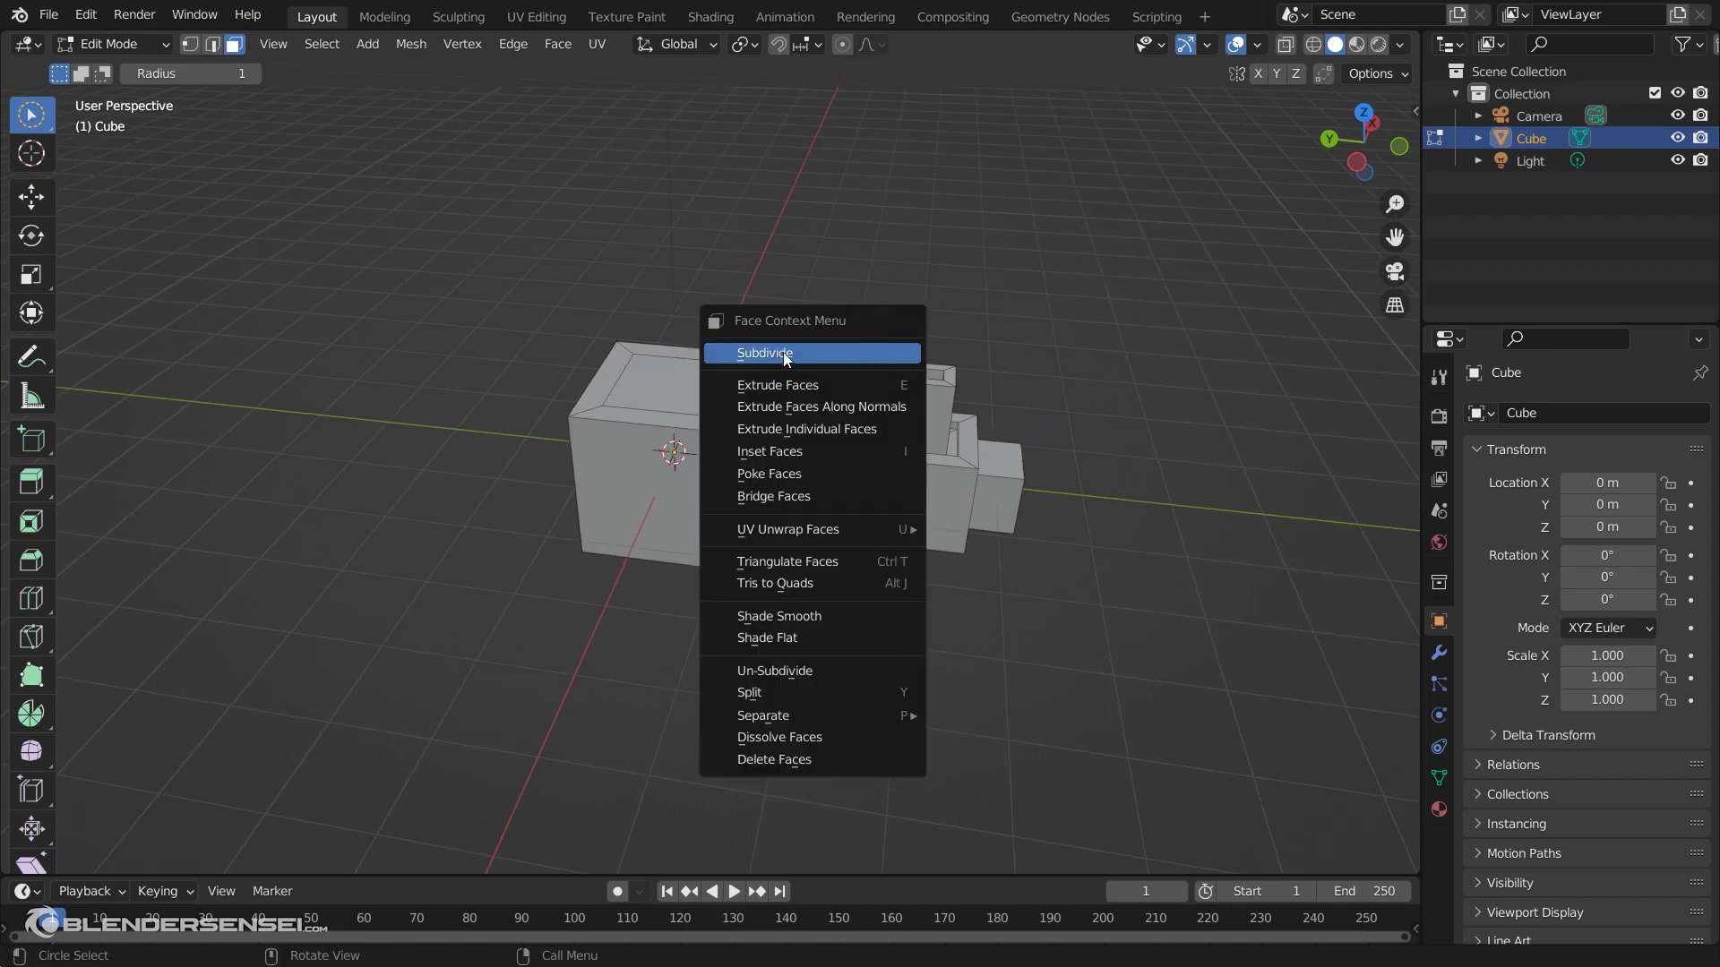
click(785, 354)
scroll(903, 349, up, 2)
right_click(903, 350)
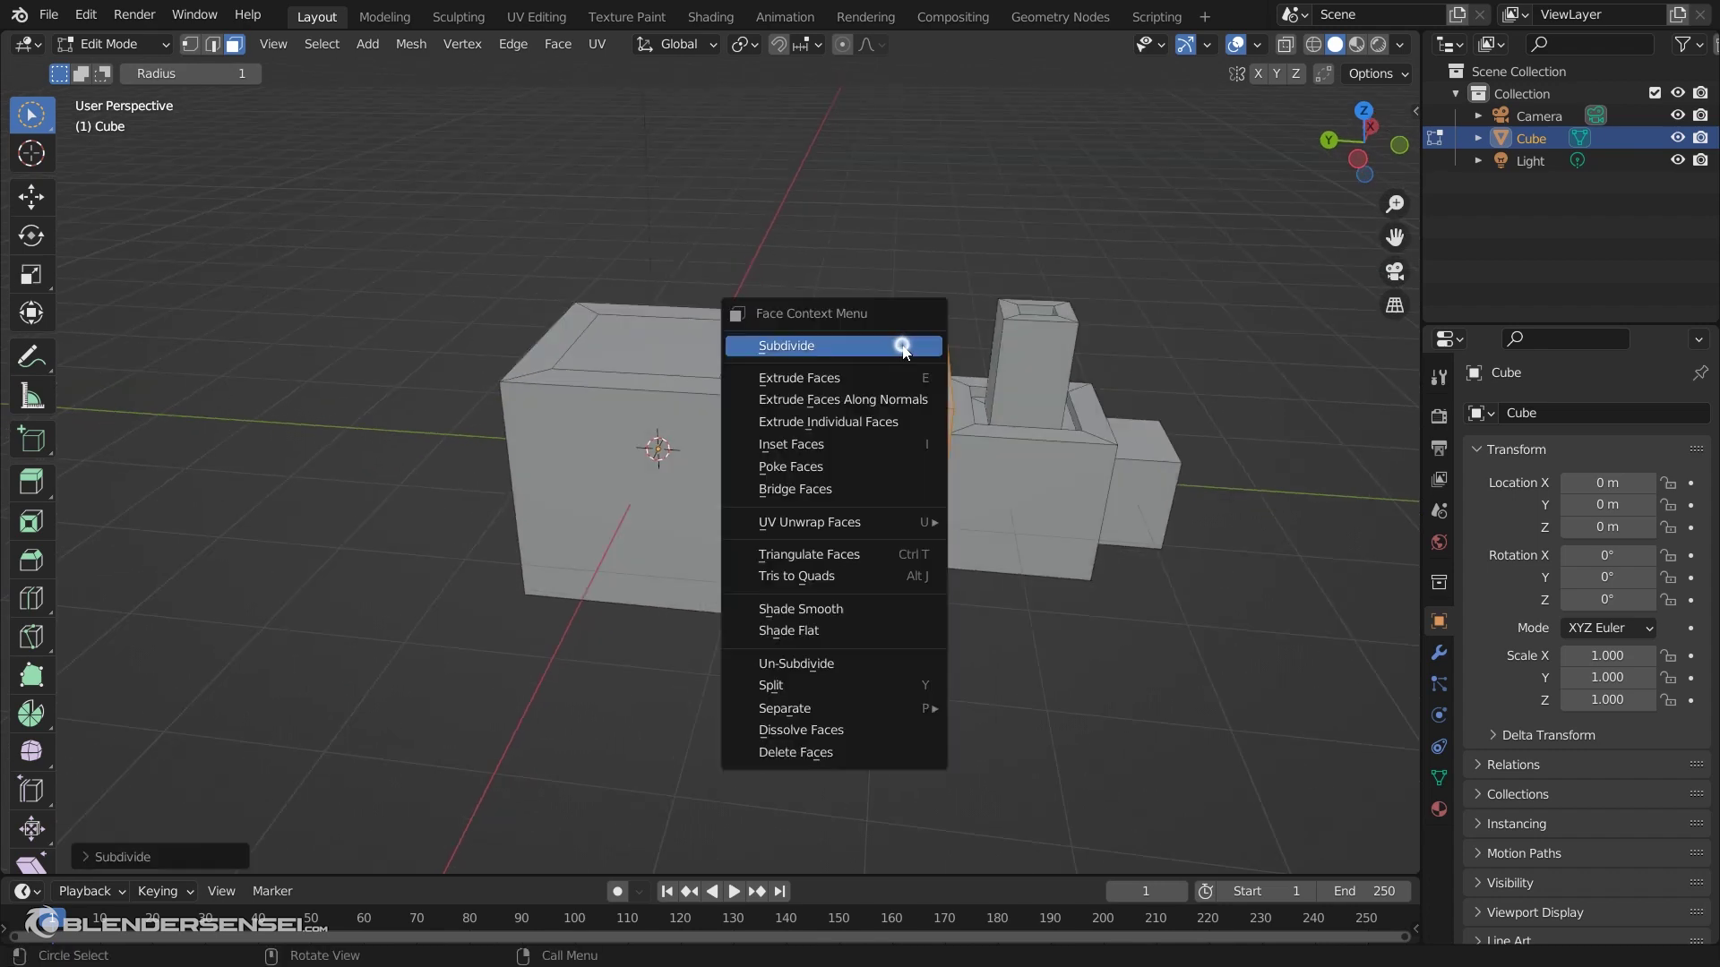
click(808, 347)
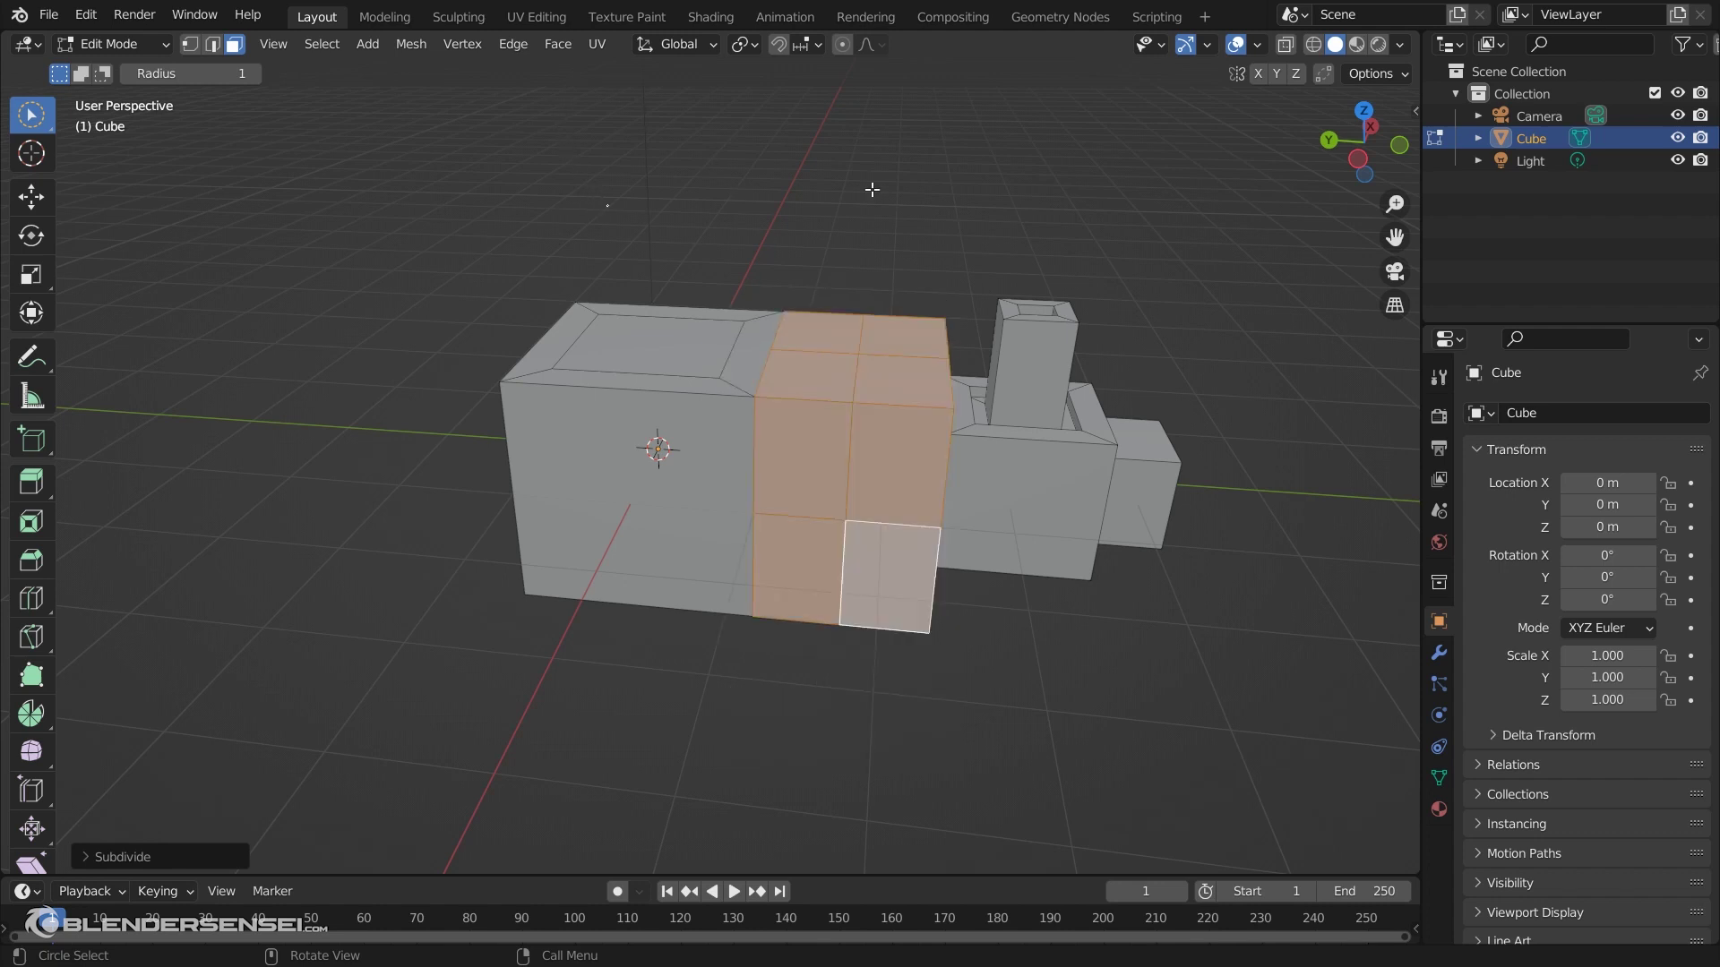
Switch to the Scripting workspace and subdivide the large extruded section's undivided side face to log the operator
click(1155, 17)
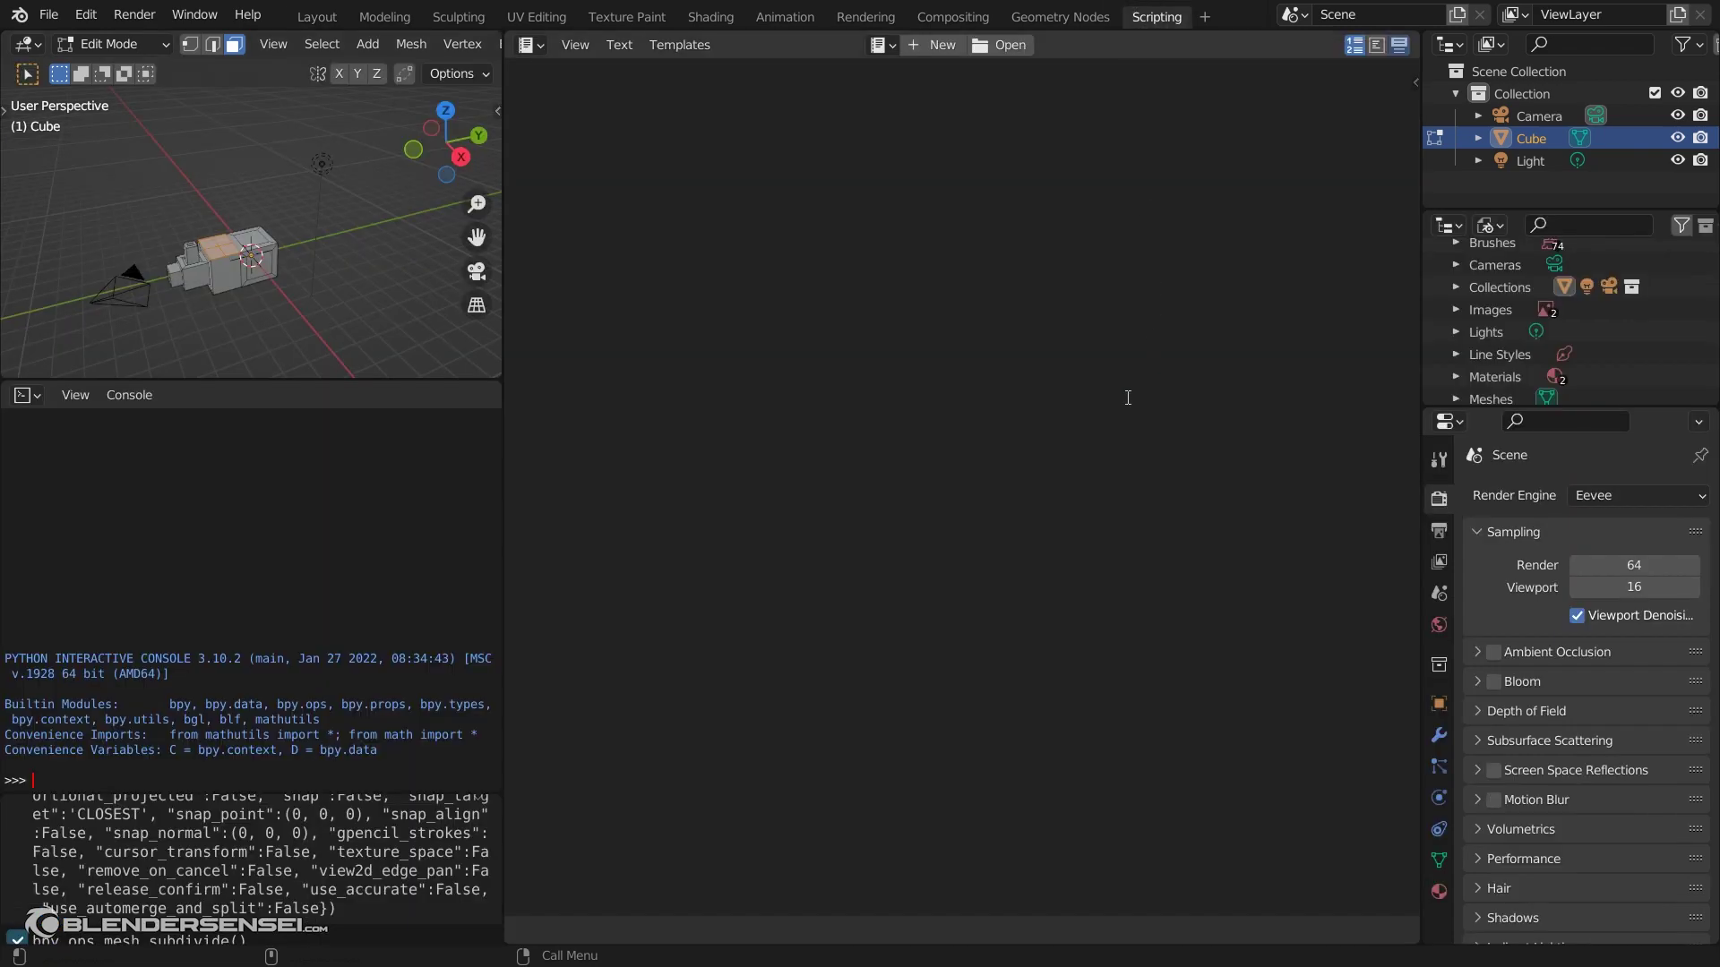
click(229, 269)
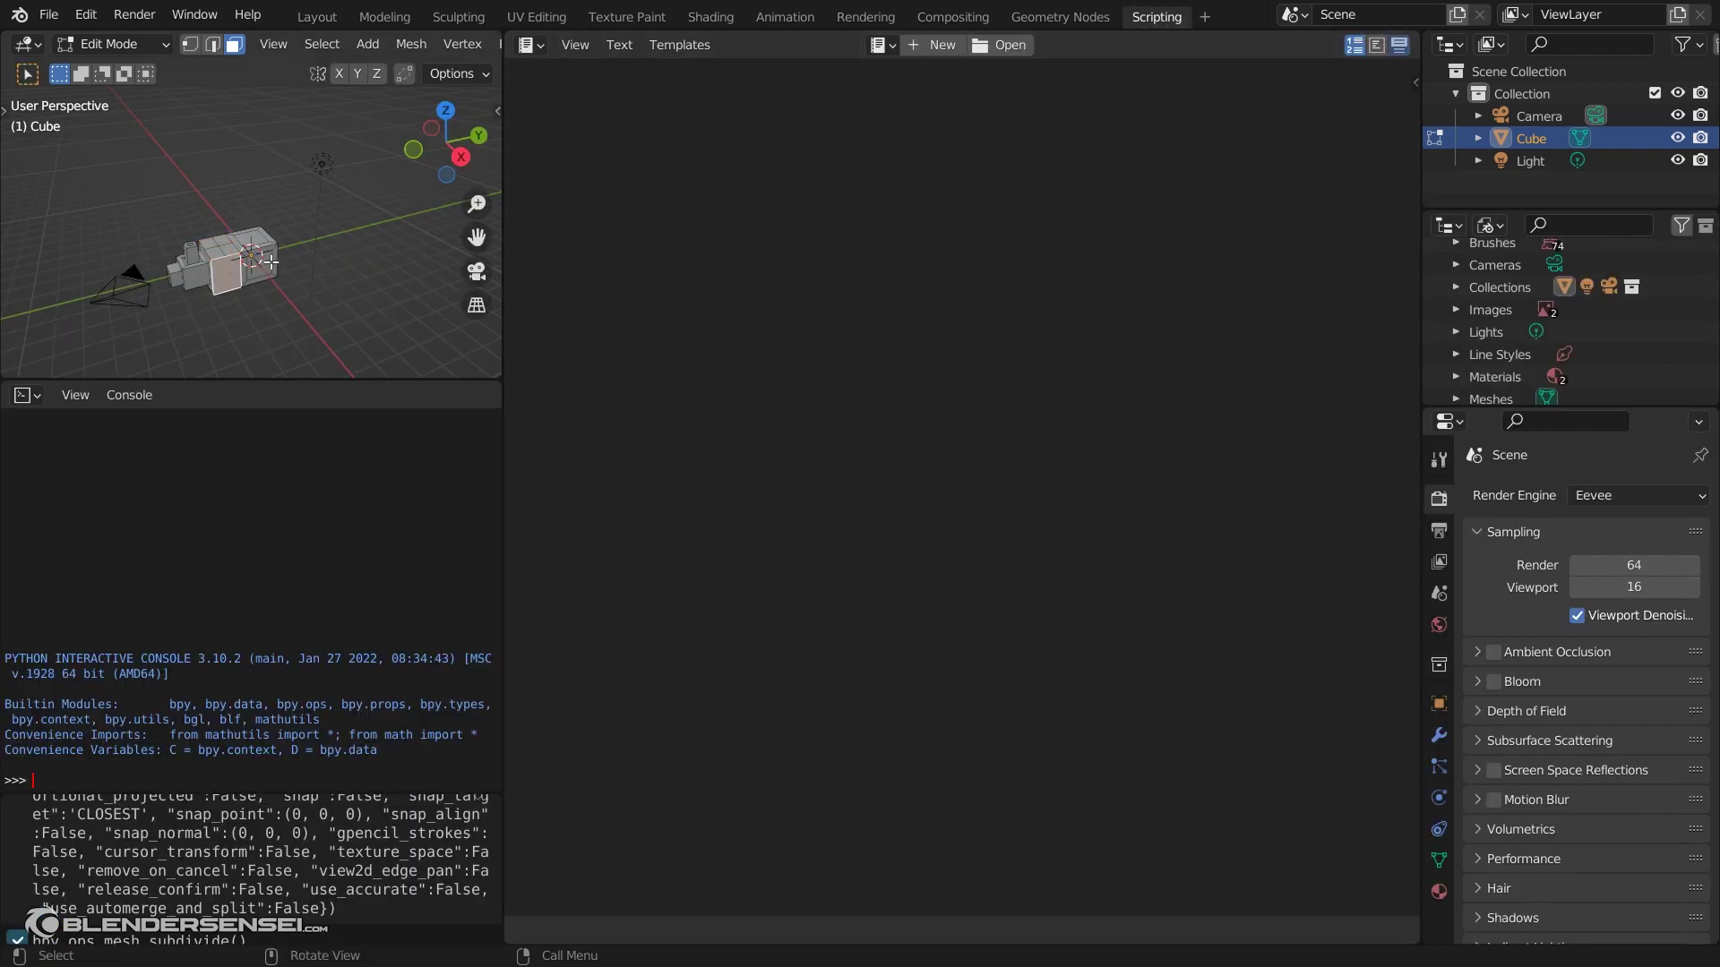
right_click(310, 224)
click(280, 226)
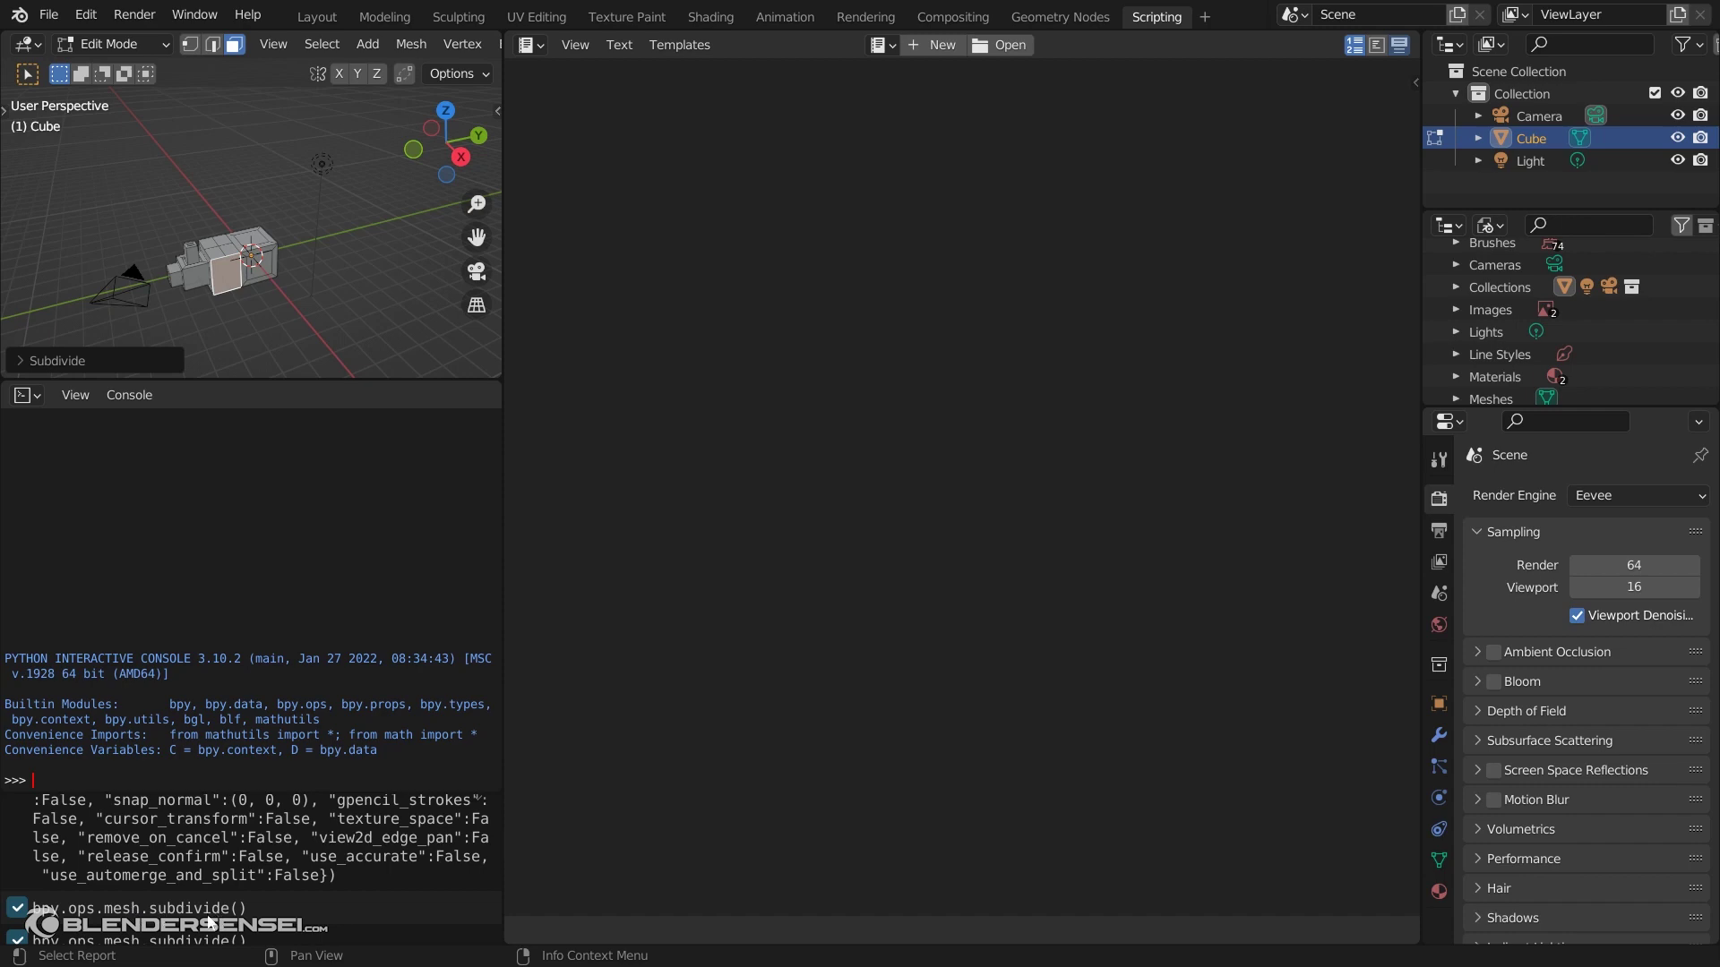
Open the keymap preferences, move the window aside and add a new entry at the end of the Mesh (Global) list
click(86, 15)
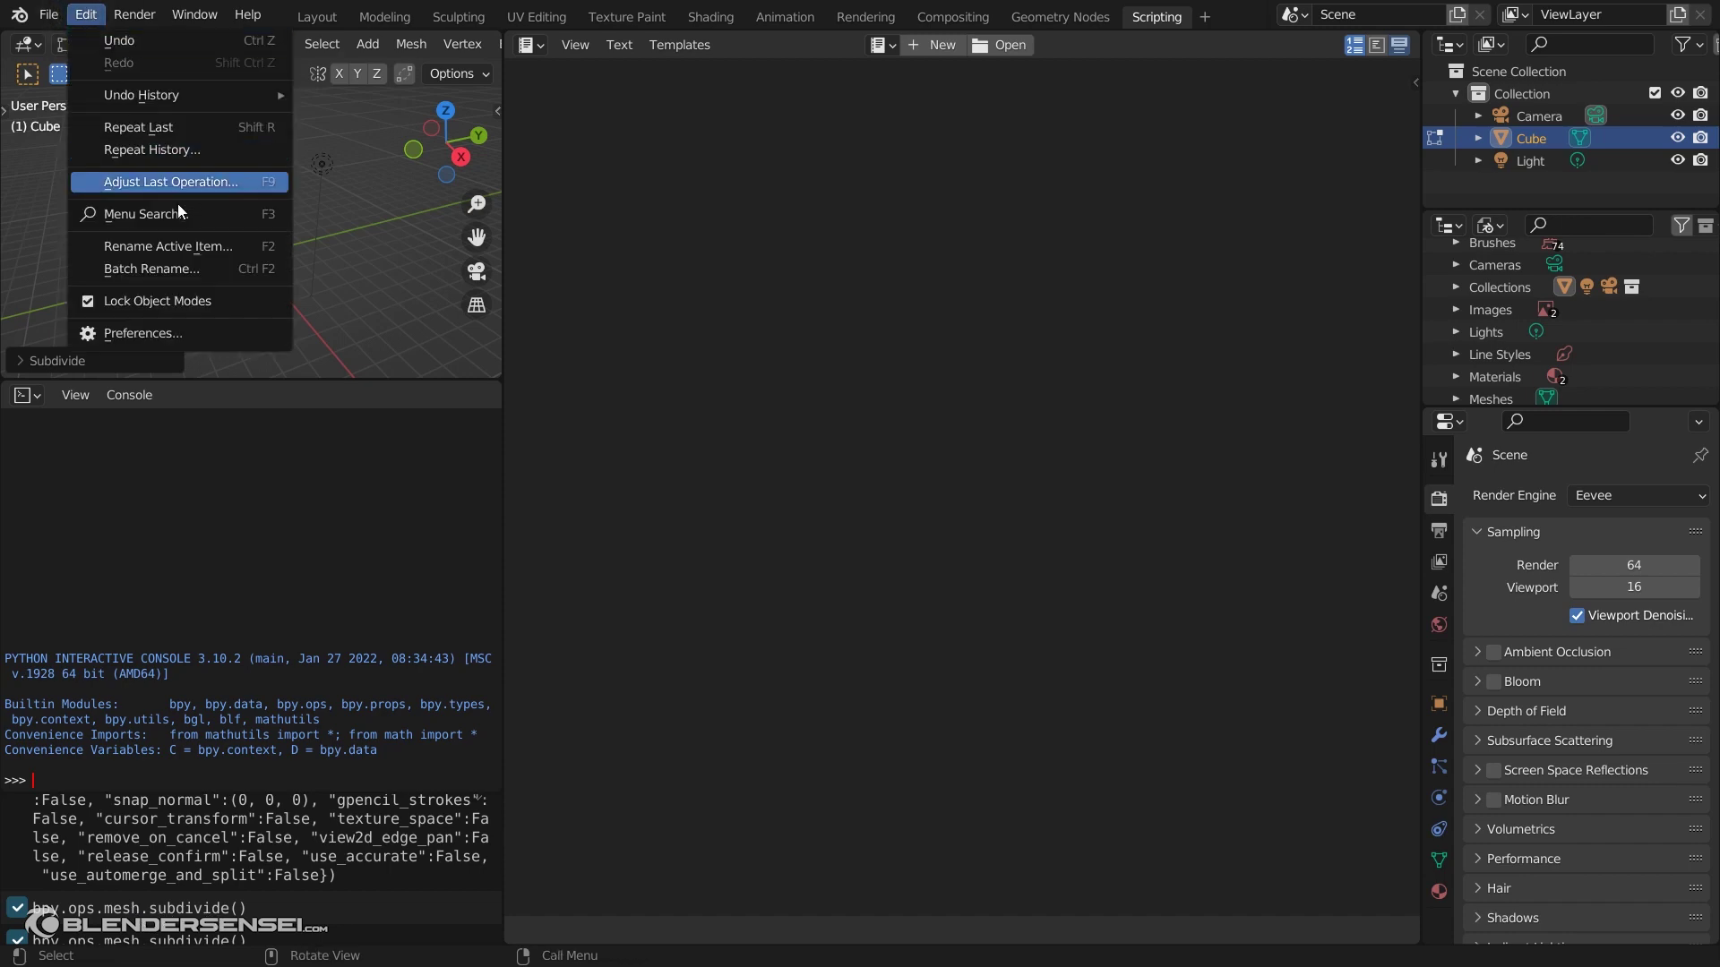
click(179, 333)
drag(359, 27, 808, 58)
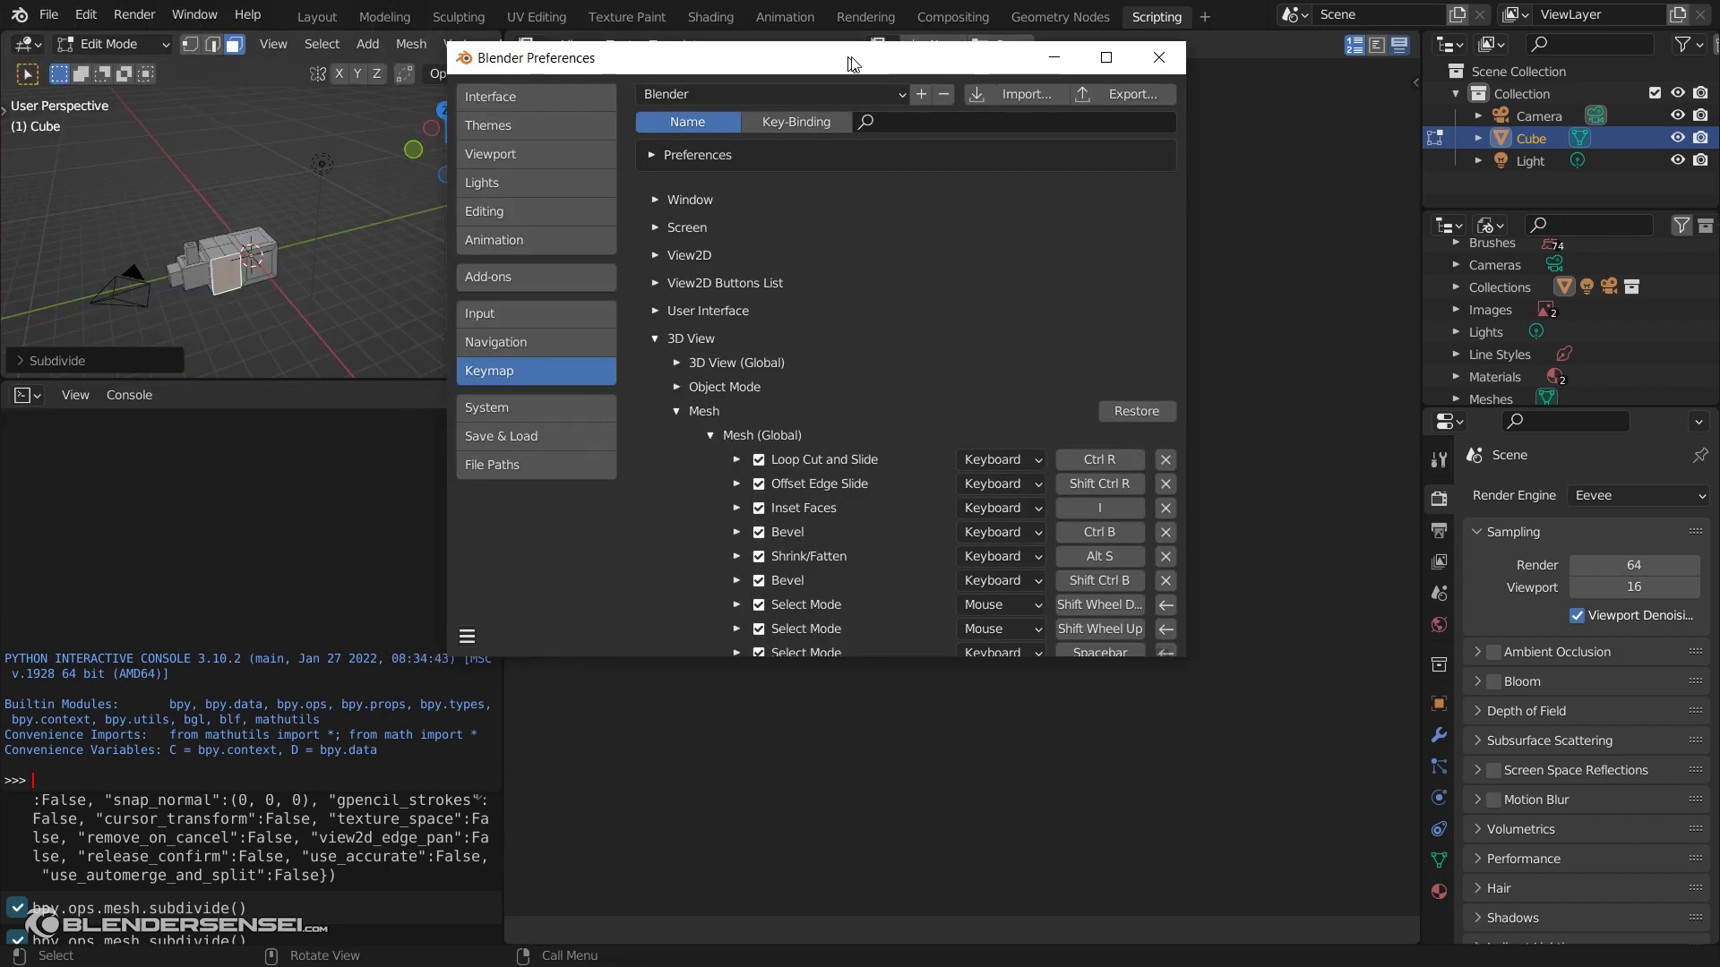
scroll(775, 519, down, 8)
scroll(787, 509, down, 5)
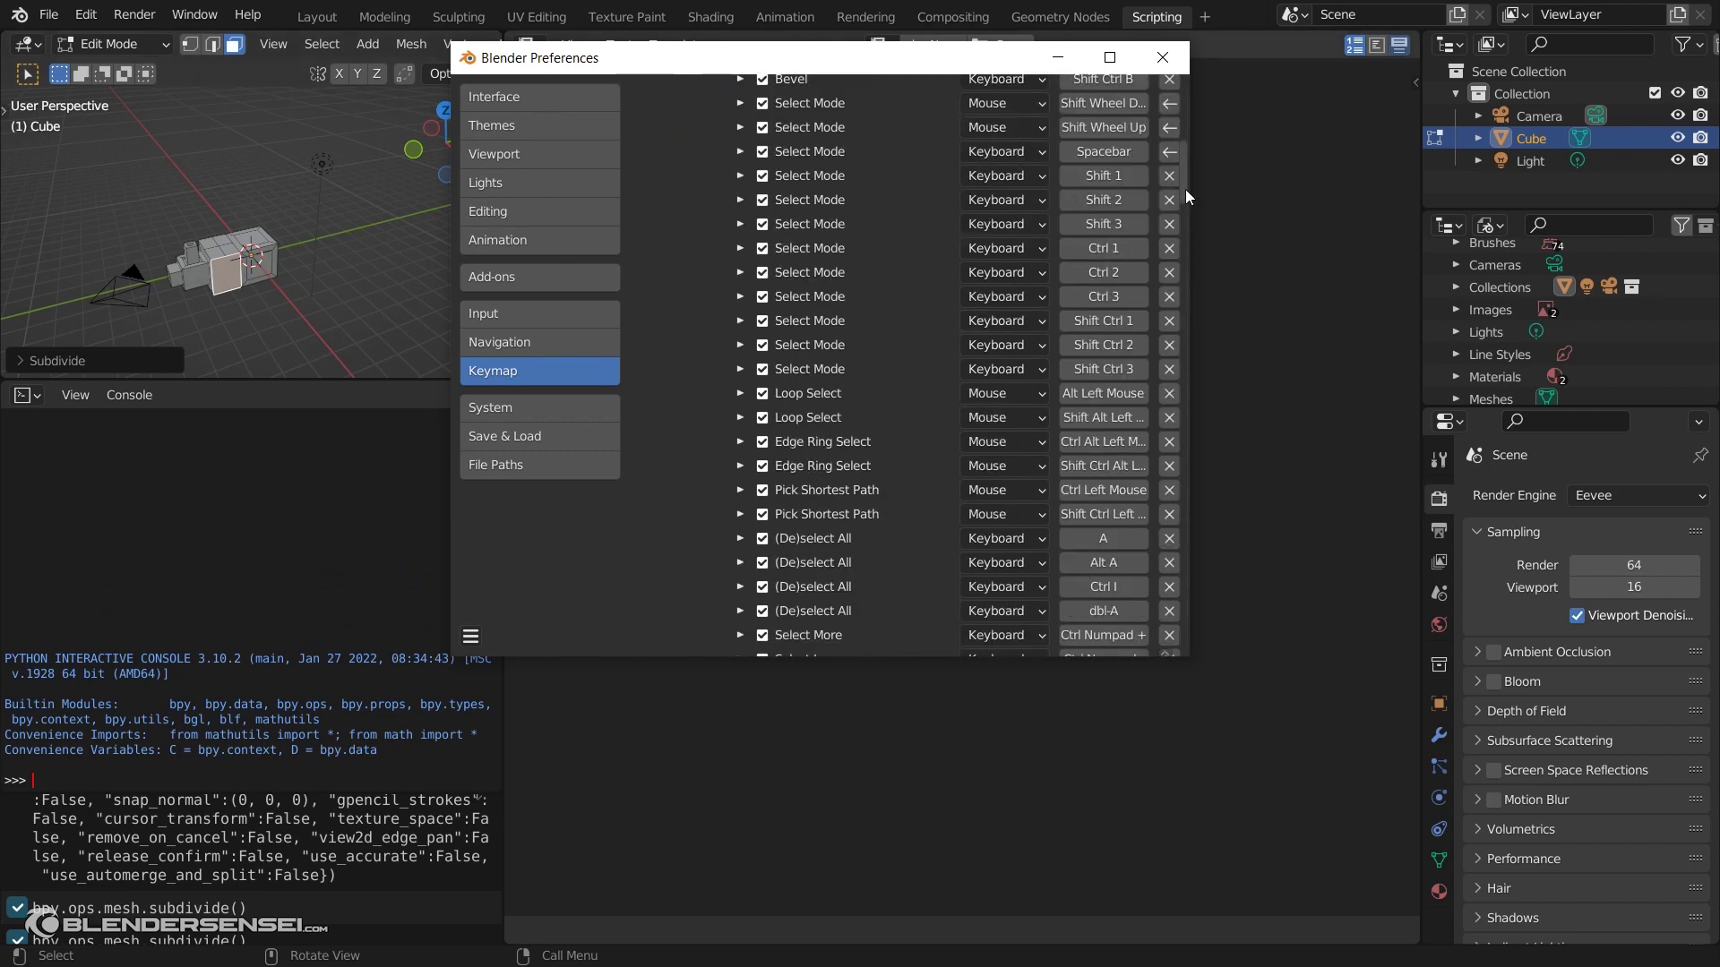
drag(1185, 190, 1211, 420)
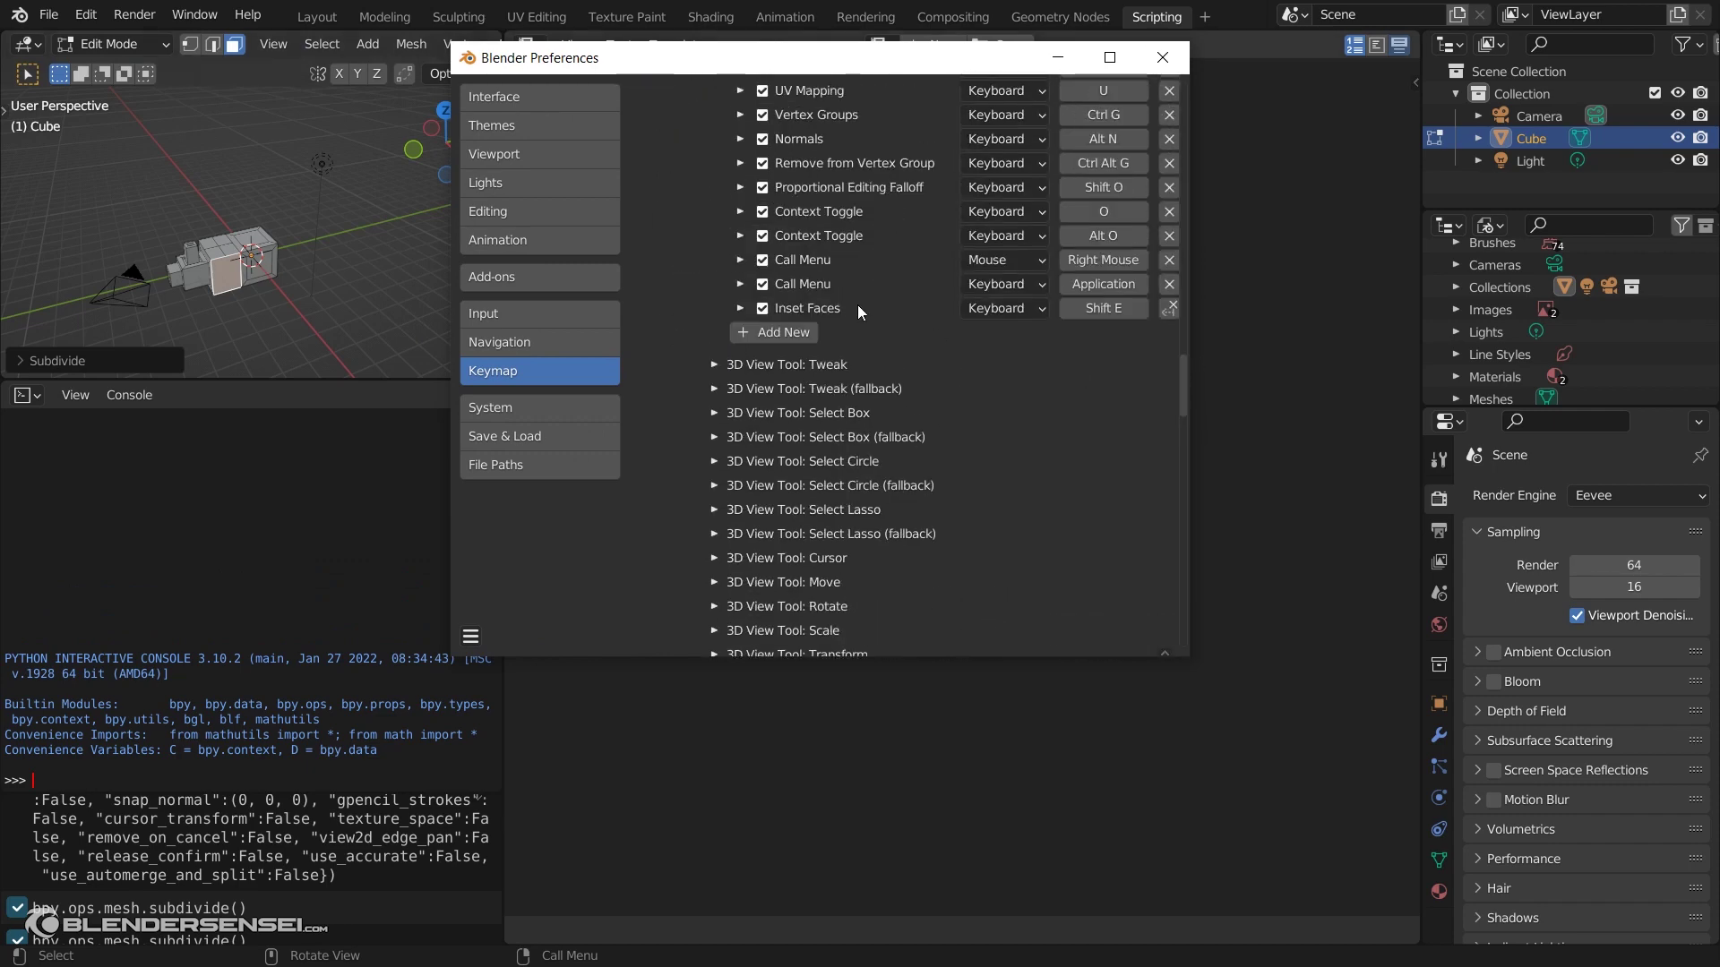
click(775, 333)
Set the new keymap entry's operator to mesh.subdivide and assign W as its shortcut
click(775, 368)
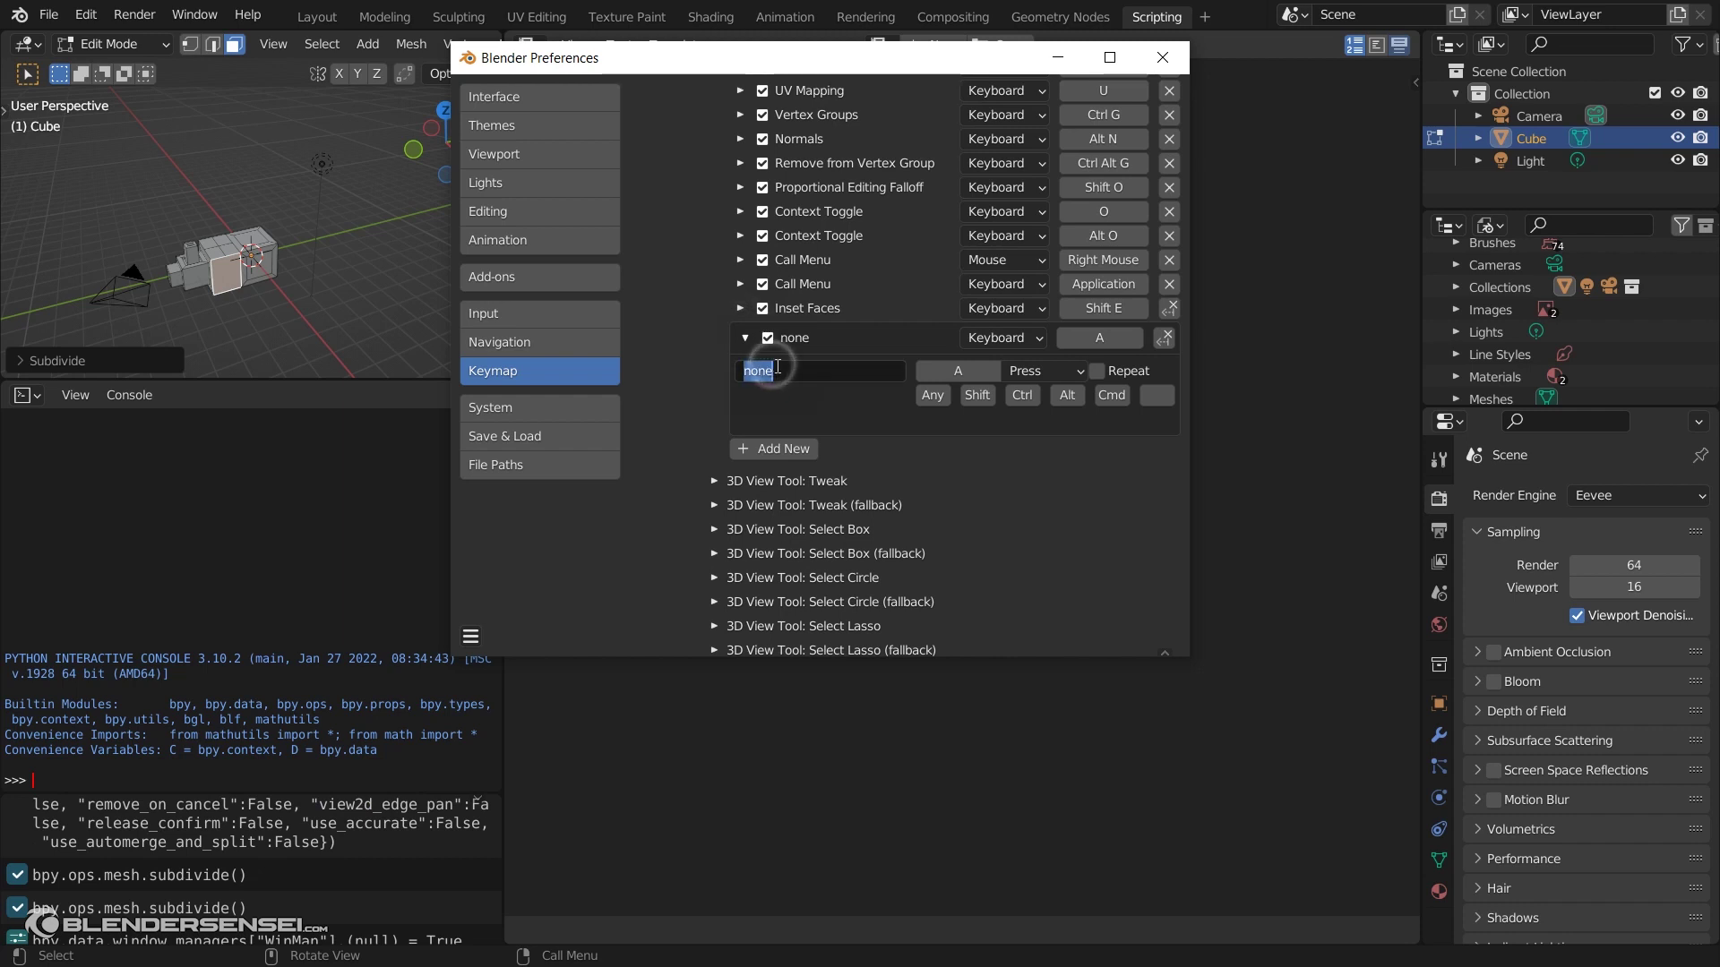
text(me)
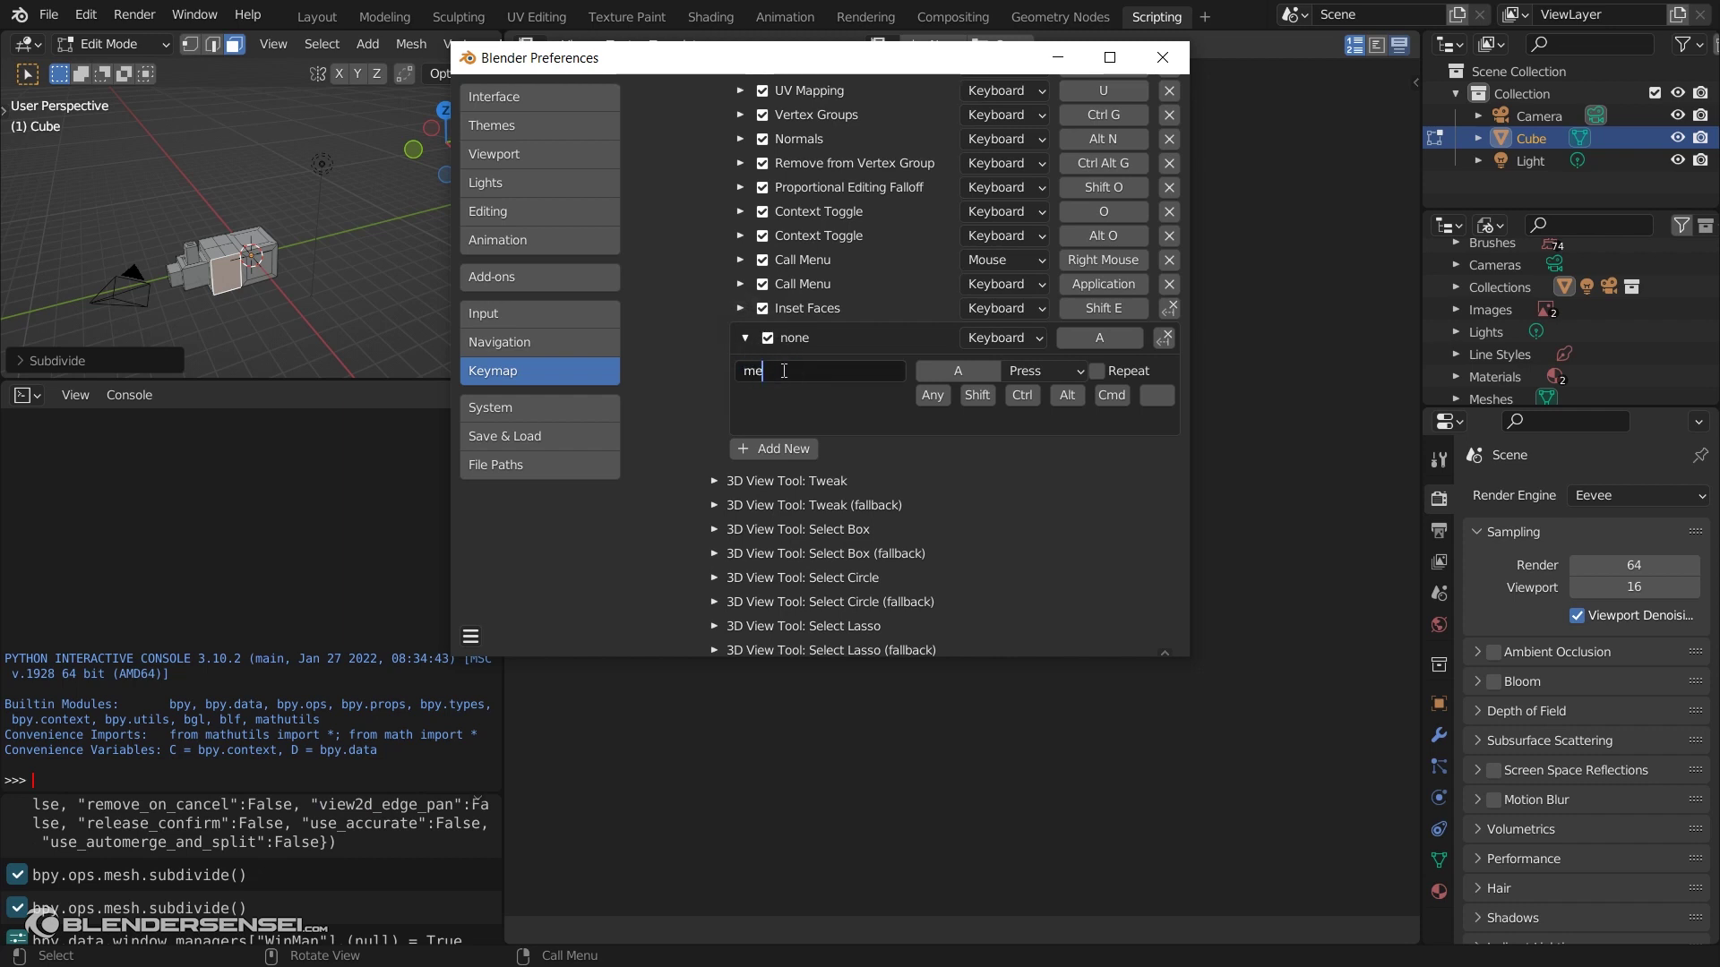
text(sh.subdivide)
click(707, 403)
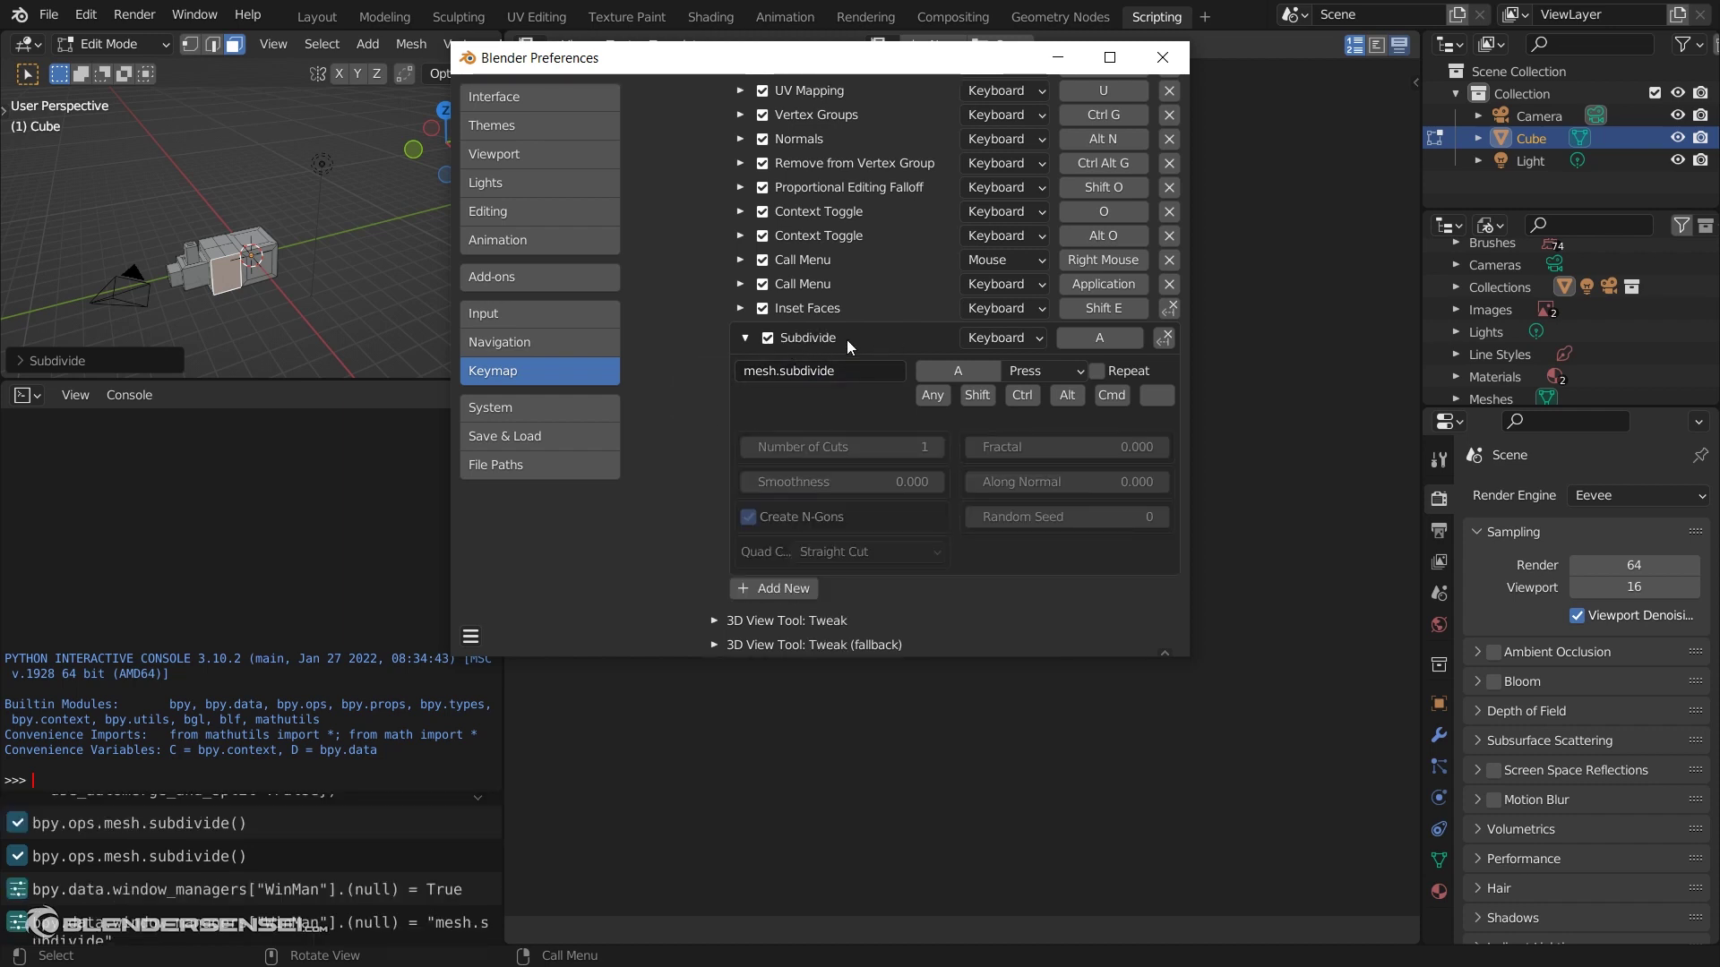
click(1128, 338)
key(w)
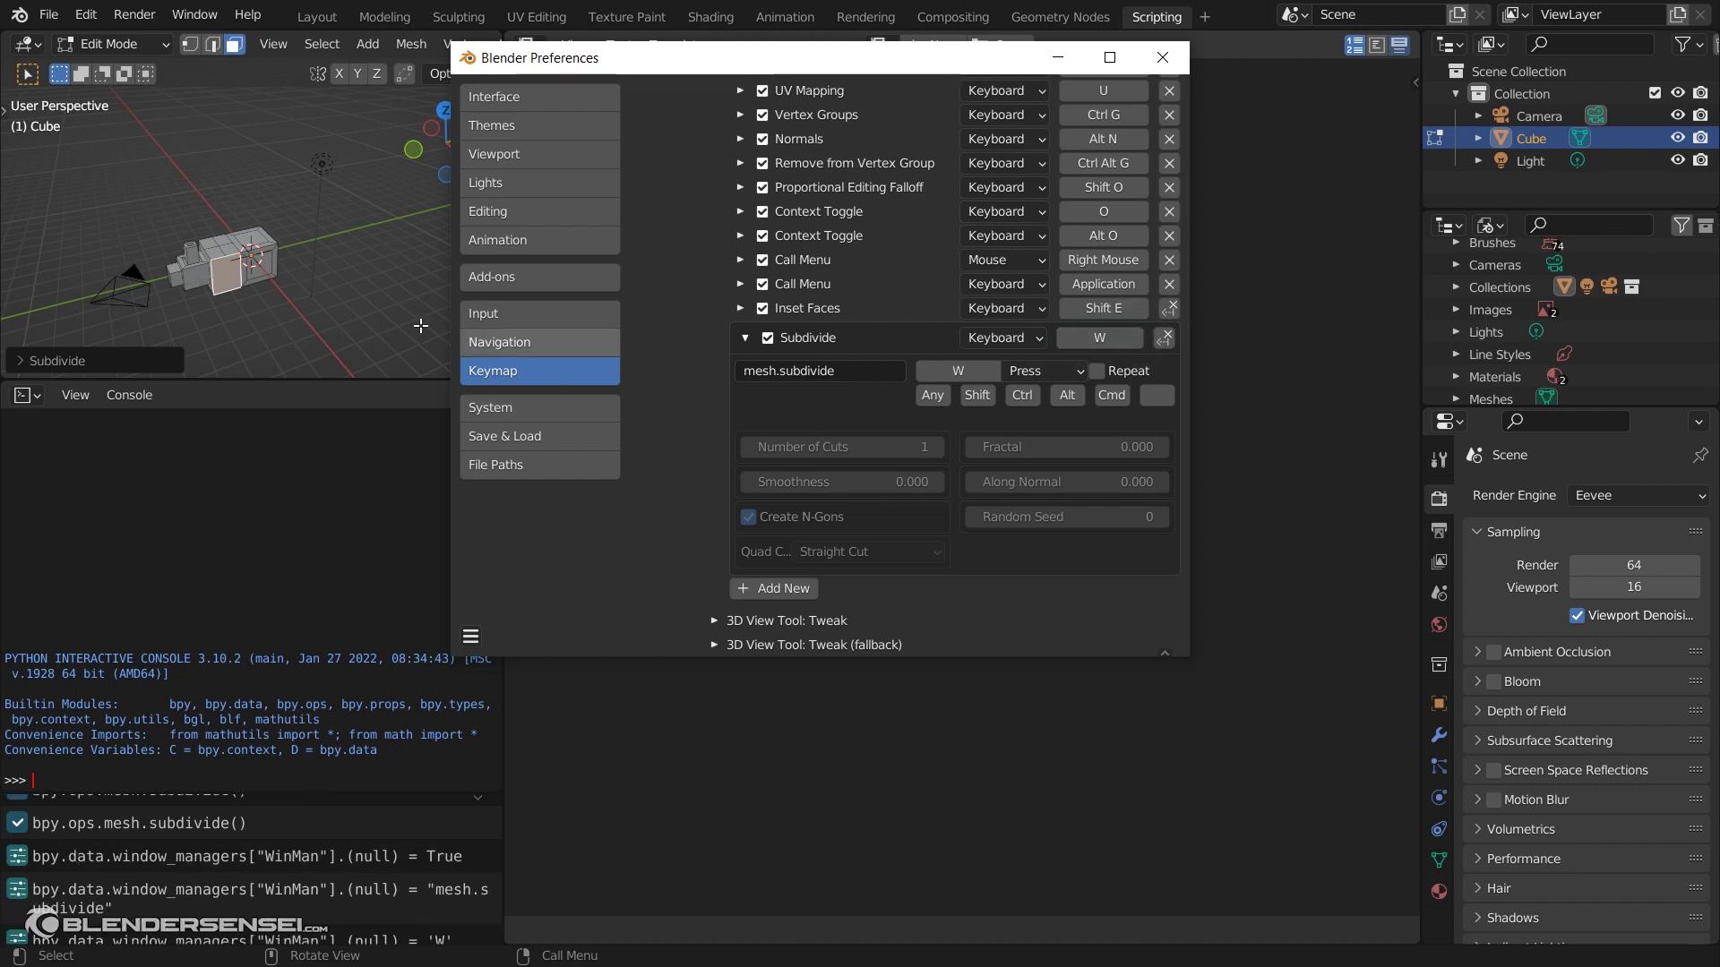
Return to the Layout workspace and close the preferences window
scroll(285, 290, up, 3)
scroll(284, 290, up, 2)
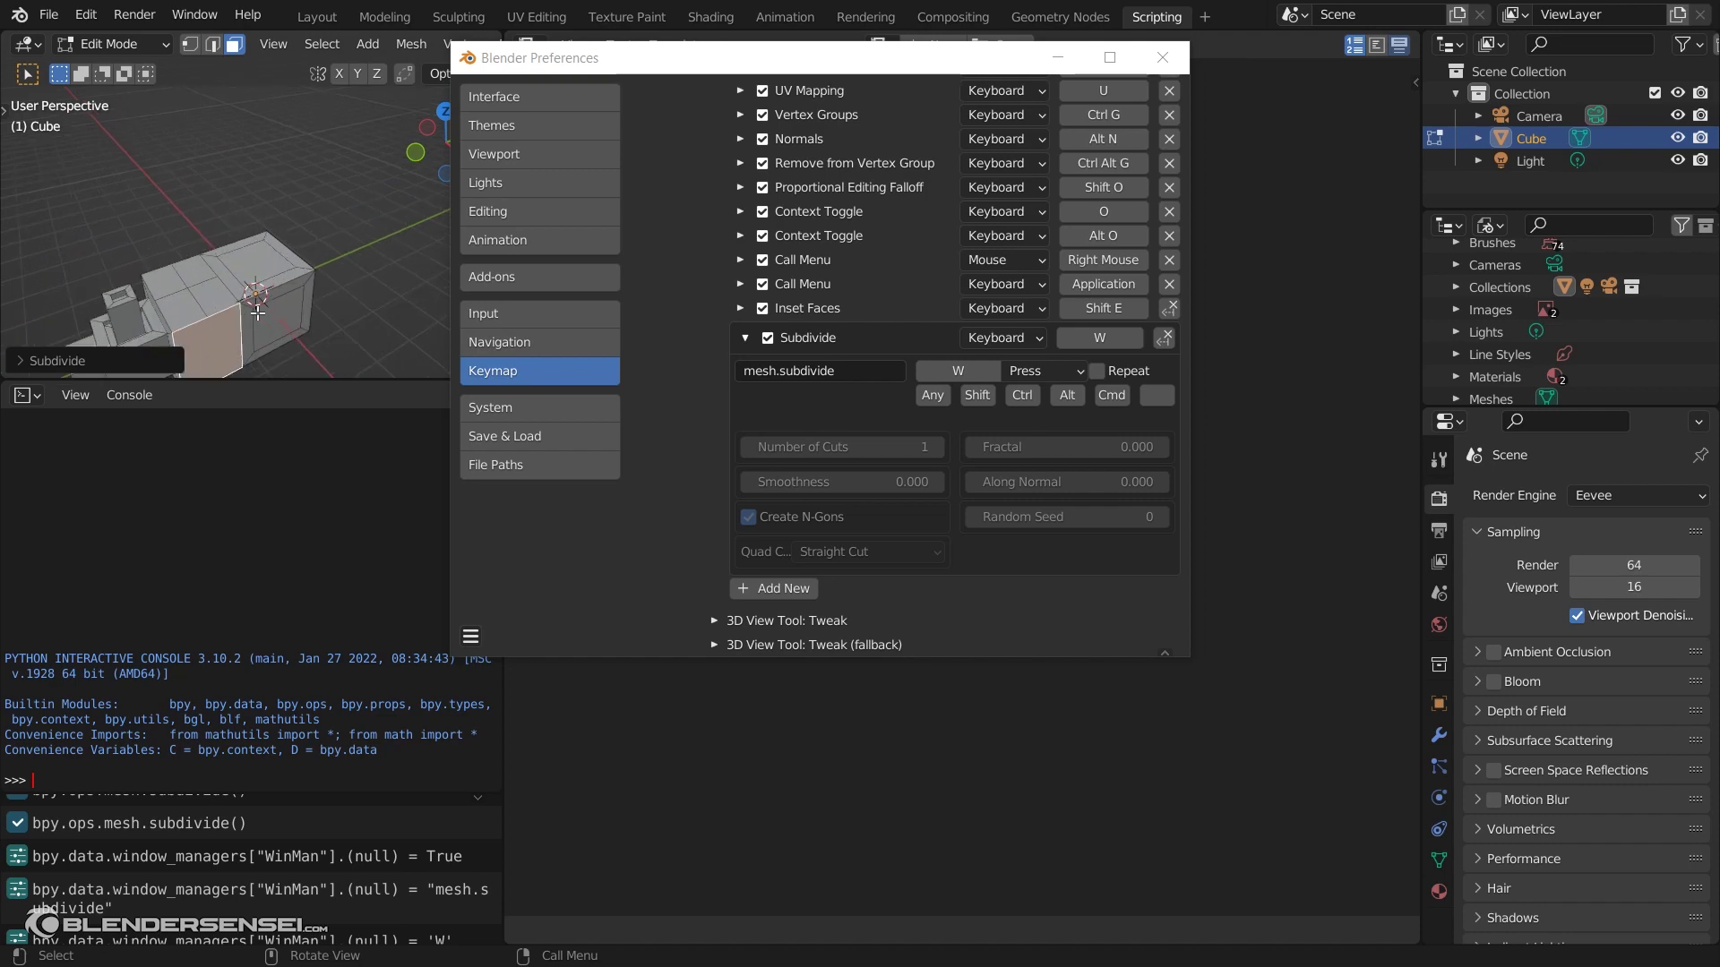
click(312, 22)
click(1163, 58)
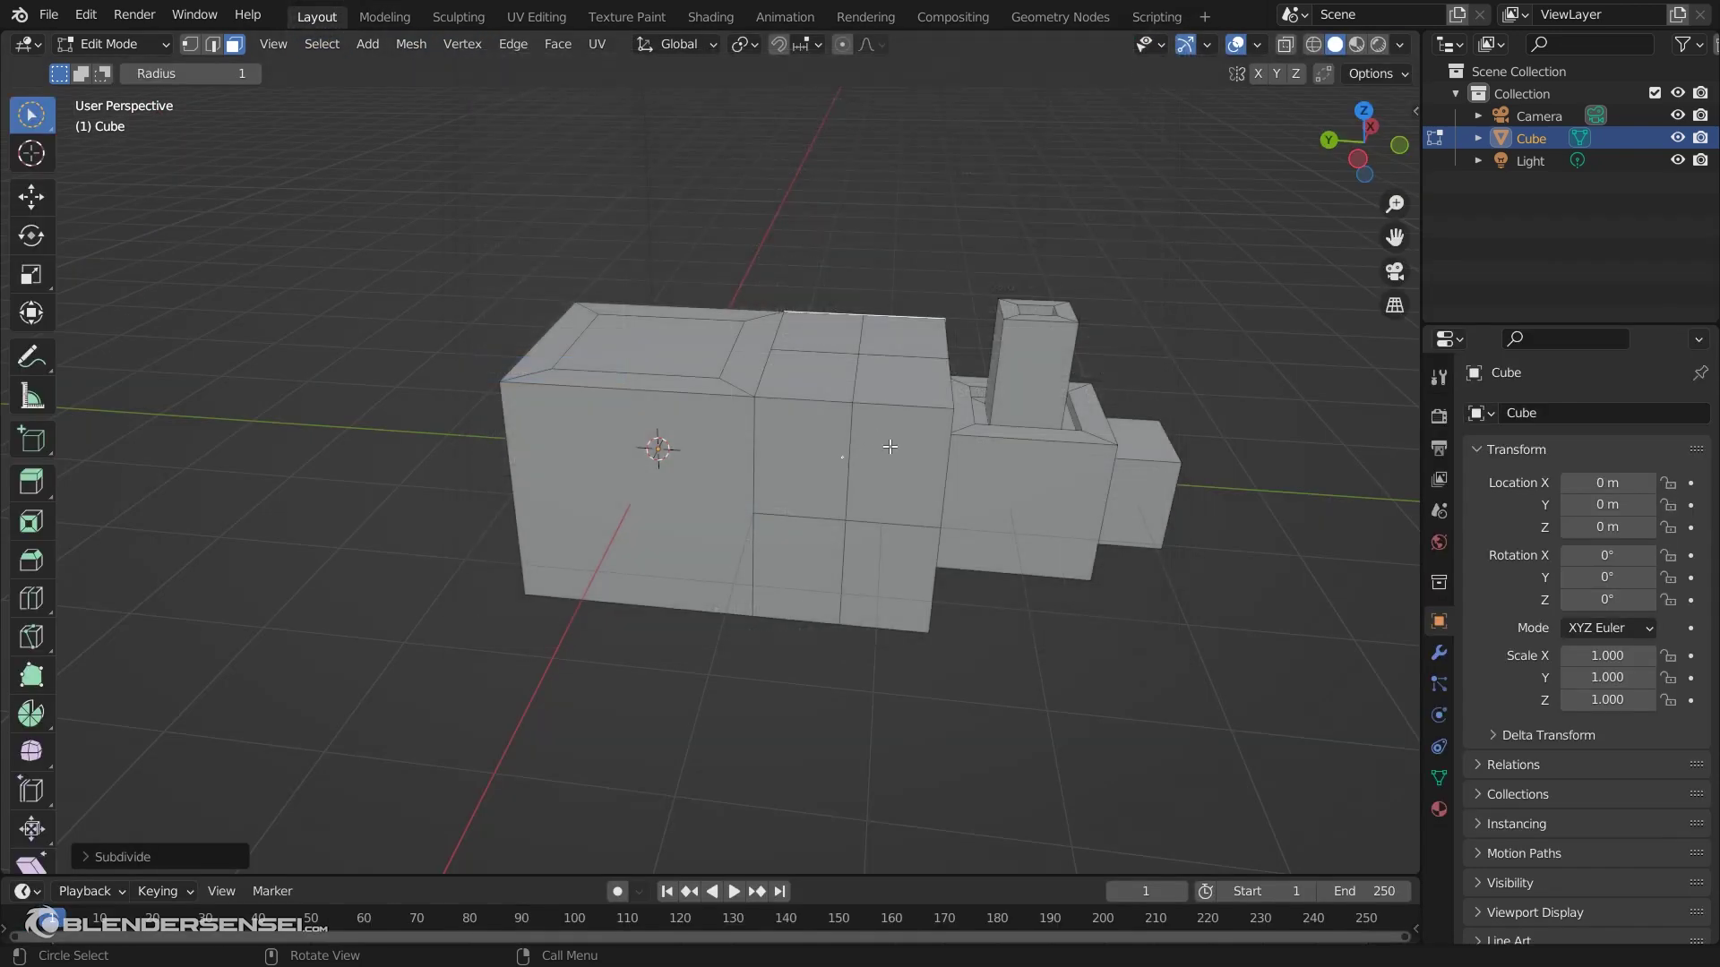
Subdivide one small top face of the extruded section, and divide the inset top face into a 4 by 4 grid
middle_drag(882, 367, 890, 504)
click(621, 388)
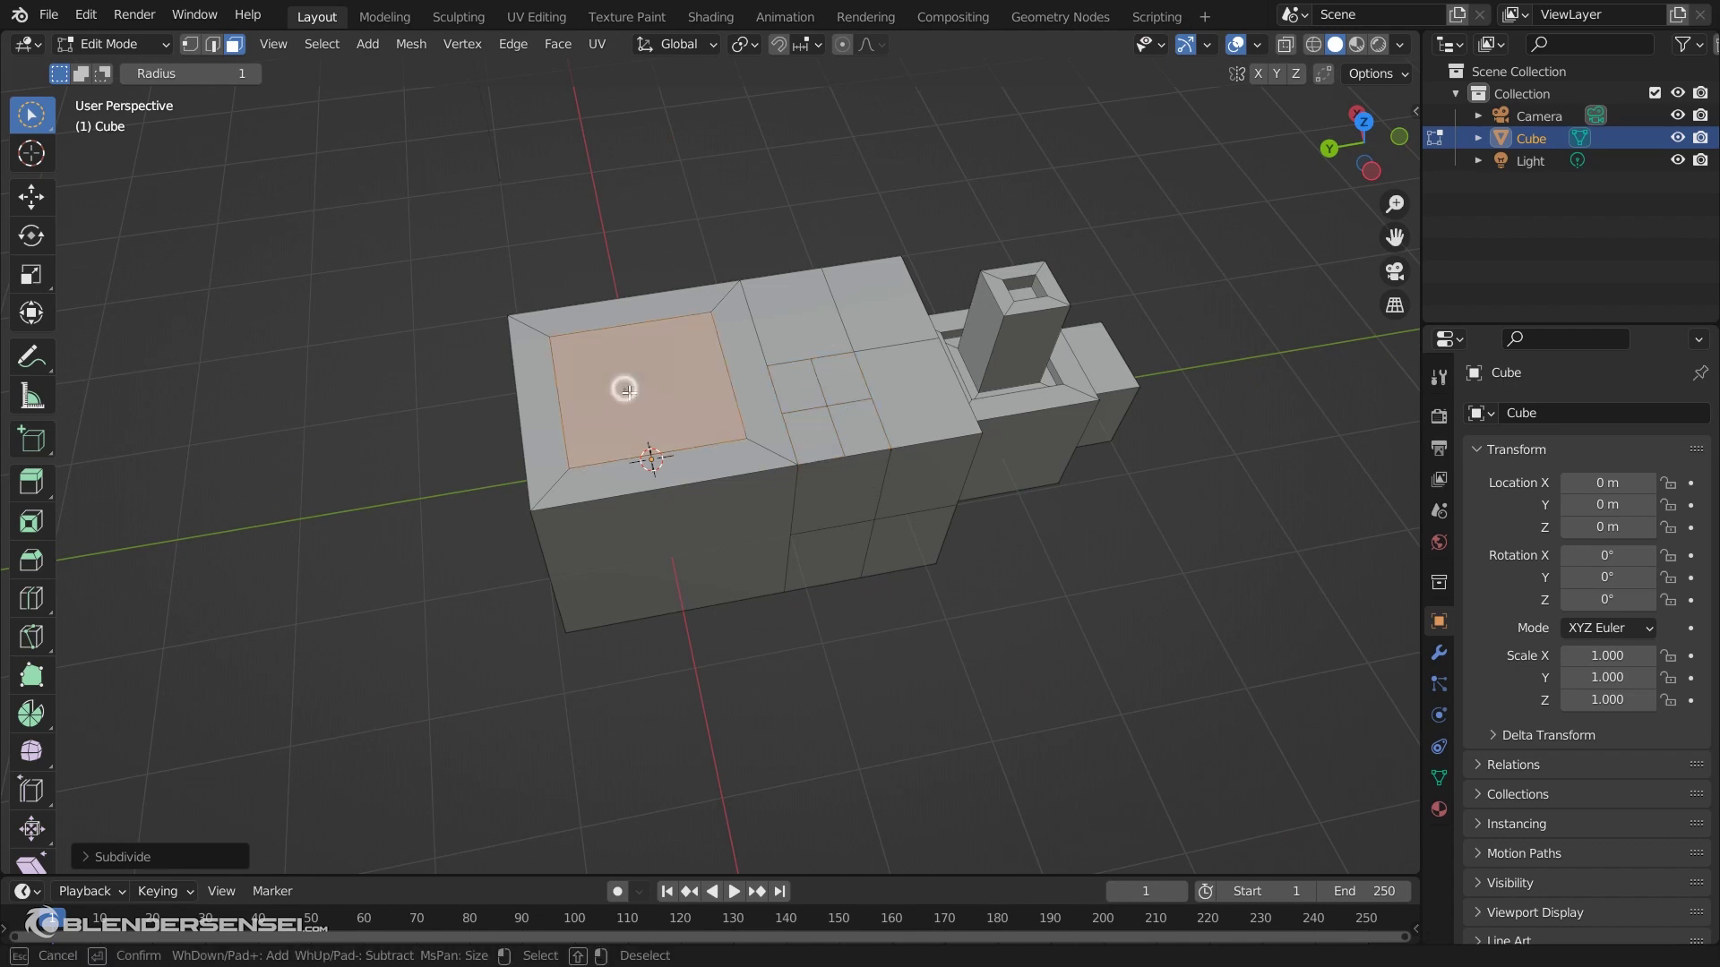
key(shift+r)
drag(807, 361, 806, 333)
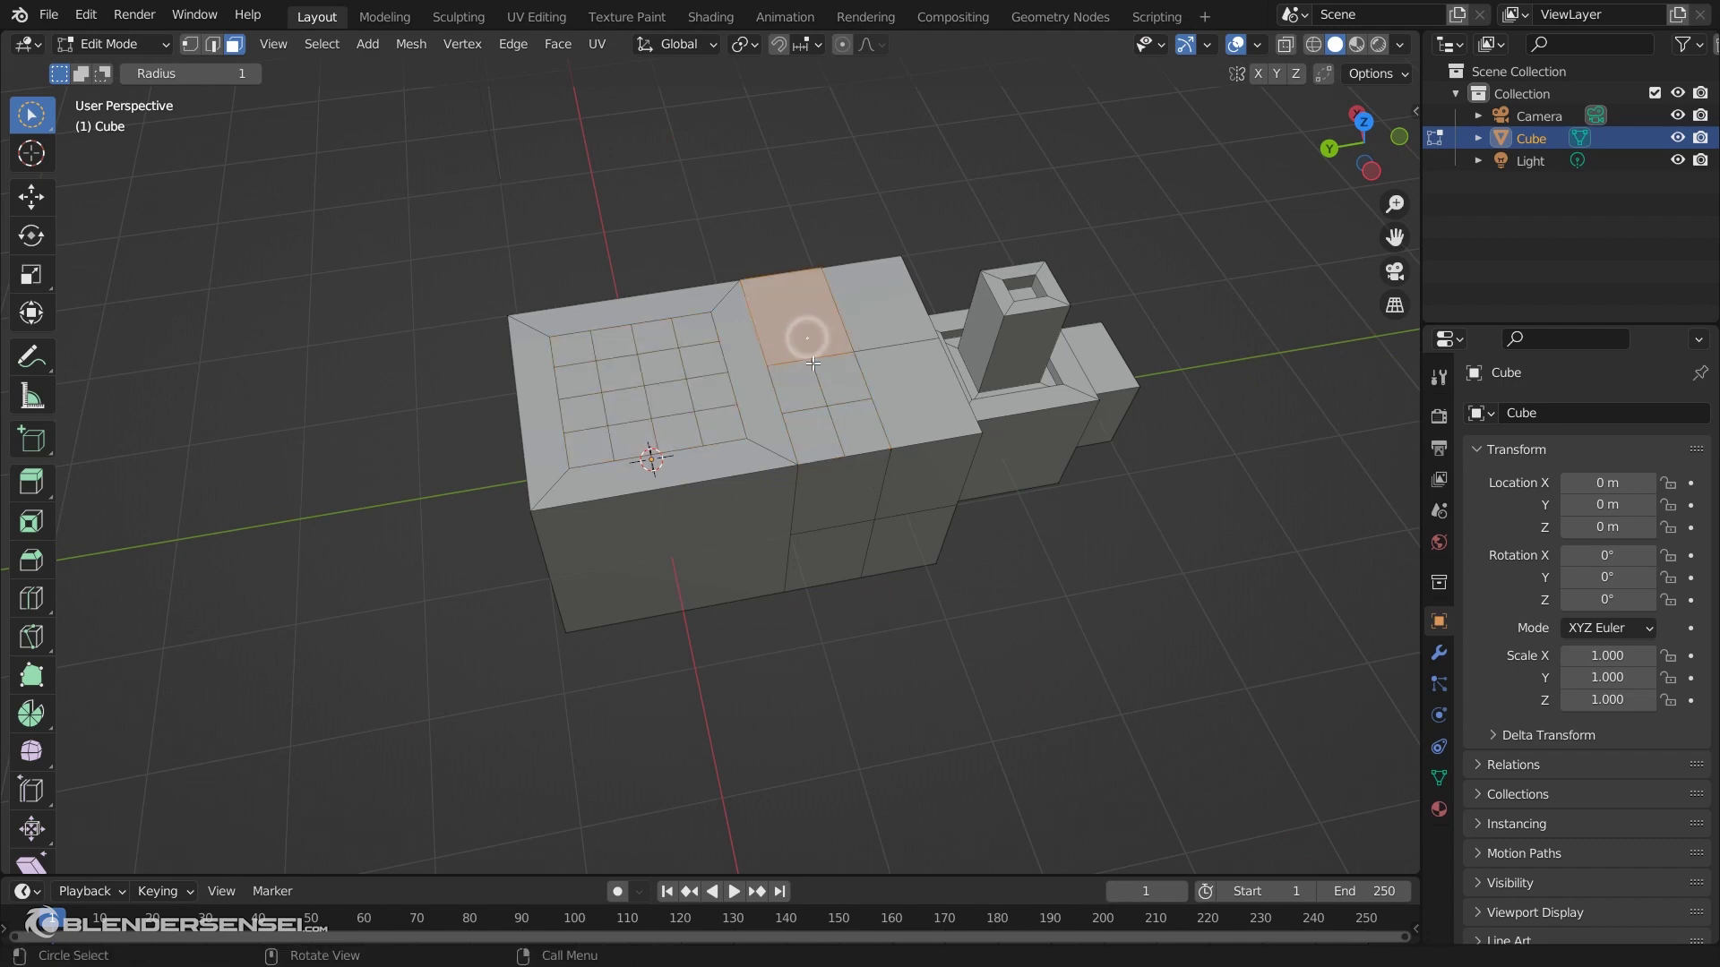
key(Escape)
mouse_move(839, 430)
middle_down()
mouse_move(876, 487)
mouse_move(1036, 430)
middle_up()
scroll(1036, 430, up, 2)
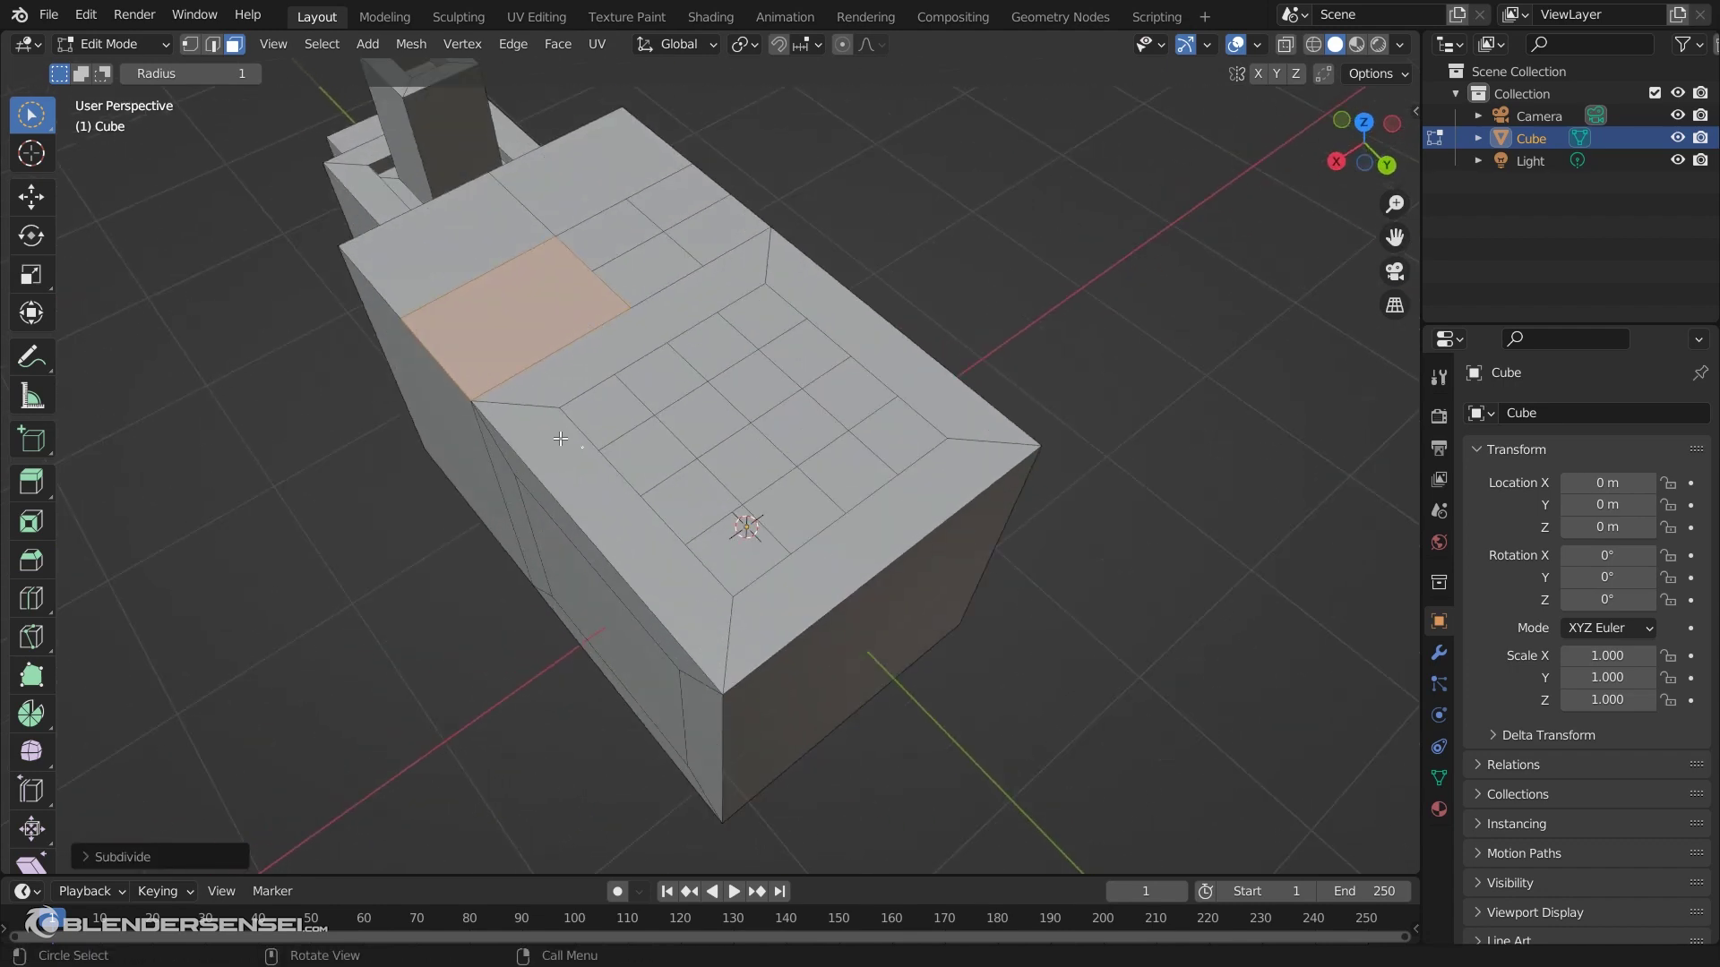
shift+middle_drag(627, 335, 761, 353)
key(g)
right_click(645, 361)
Subdivide several grid cells of the inset top face, and divide the middle section's side face into an 8 by 8 grid
mouse_move(904, 457)
middle_down()
mouse_move(814, 408)
mouse_move(851, 408)
middle_up()
mouse_move(865, 306)
mouse_down()
mouse_move(910, 299)
mouse_move(980, 343)
mouse_up()
key(Escape)
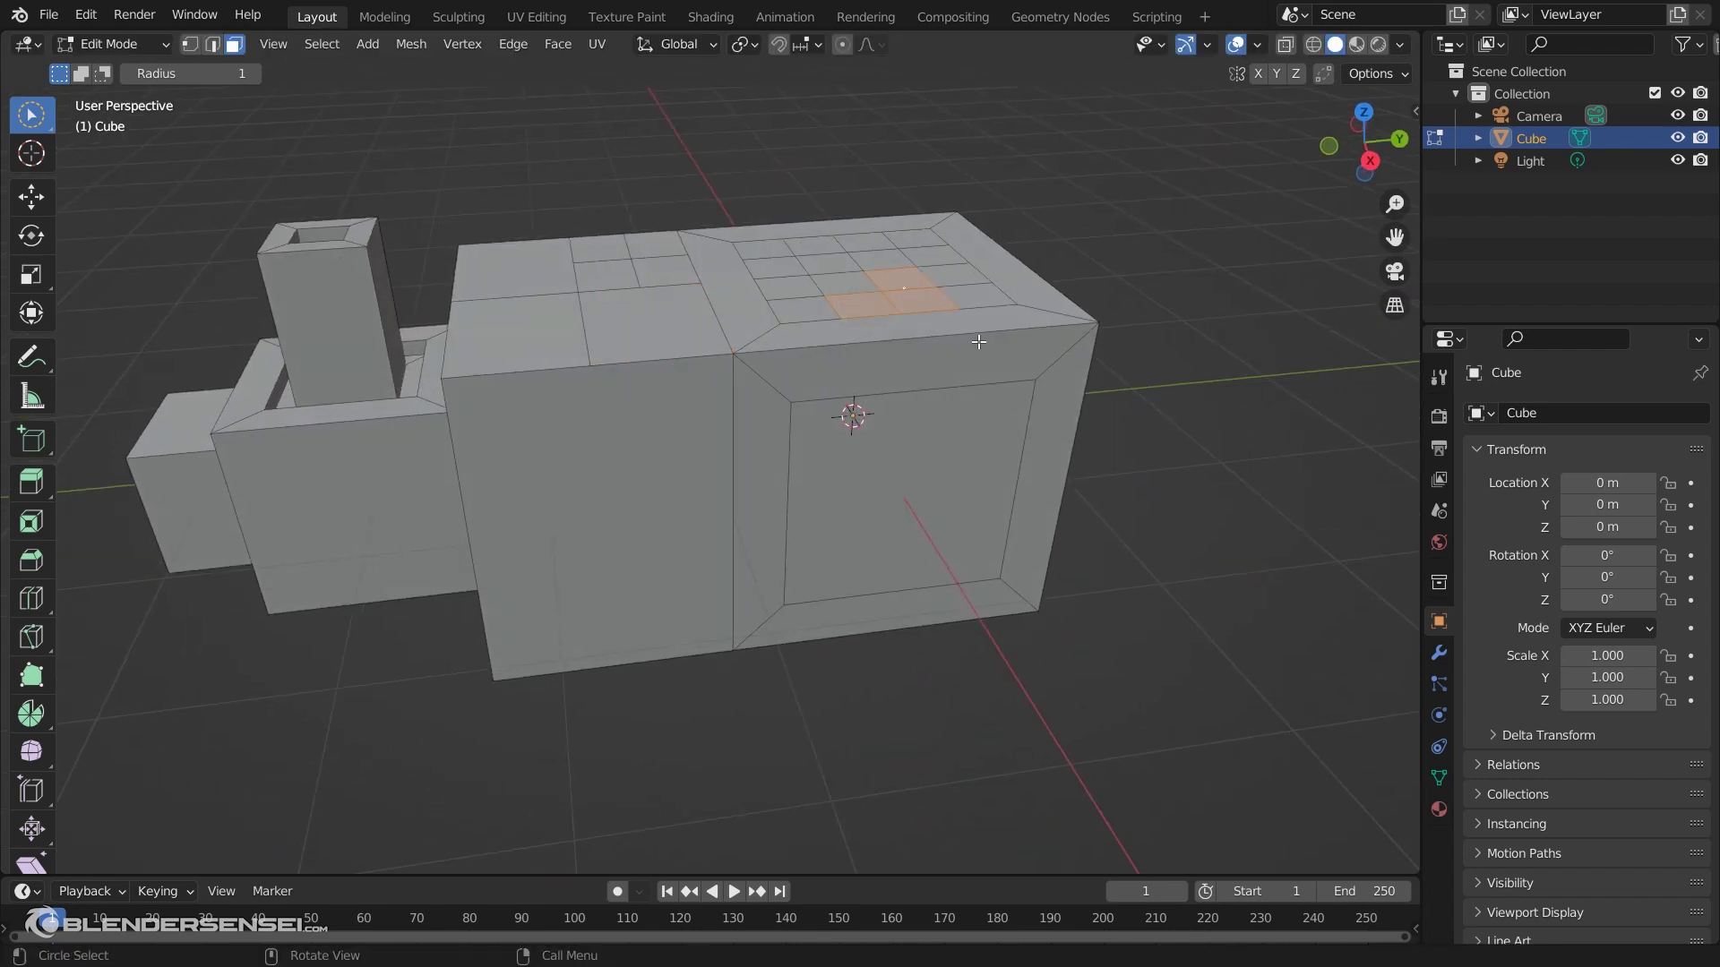
mouse_move(982, 345)
middle_down()
mouse_move(945, 505)
mouse_move(1011, 368)
middle_up()
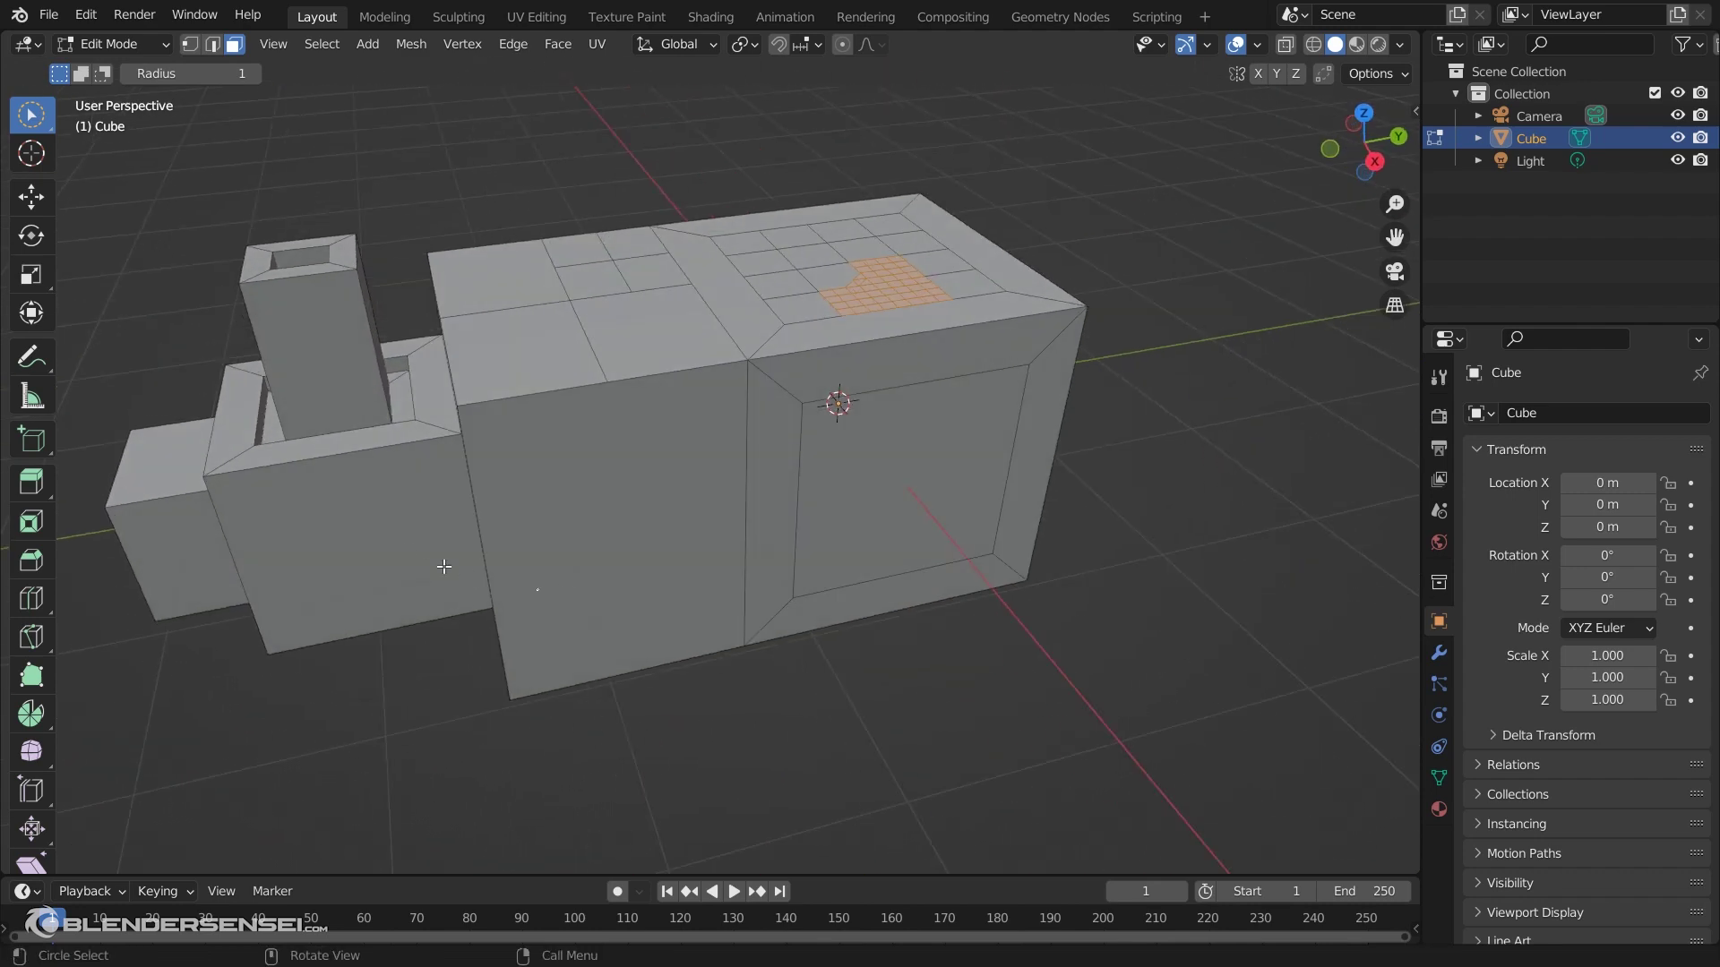
click(396, 547)
middle_drag(390, 528, 768, 481)
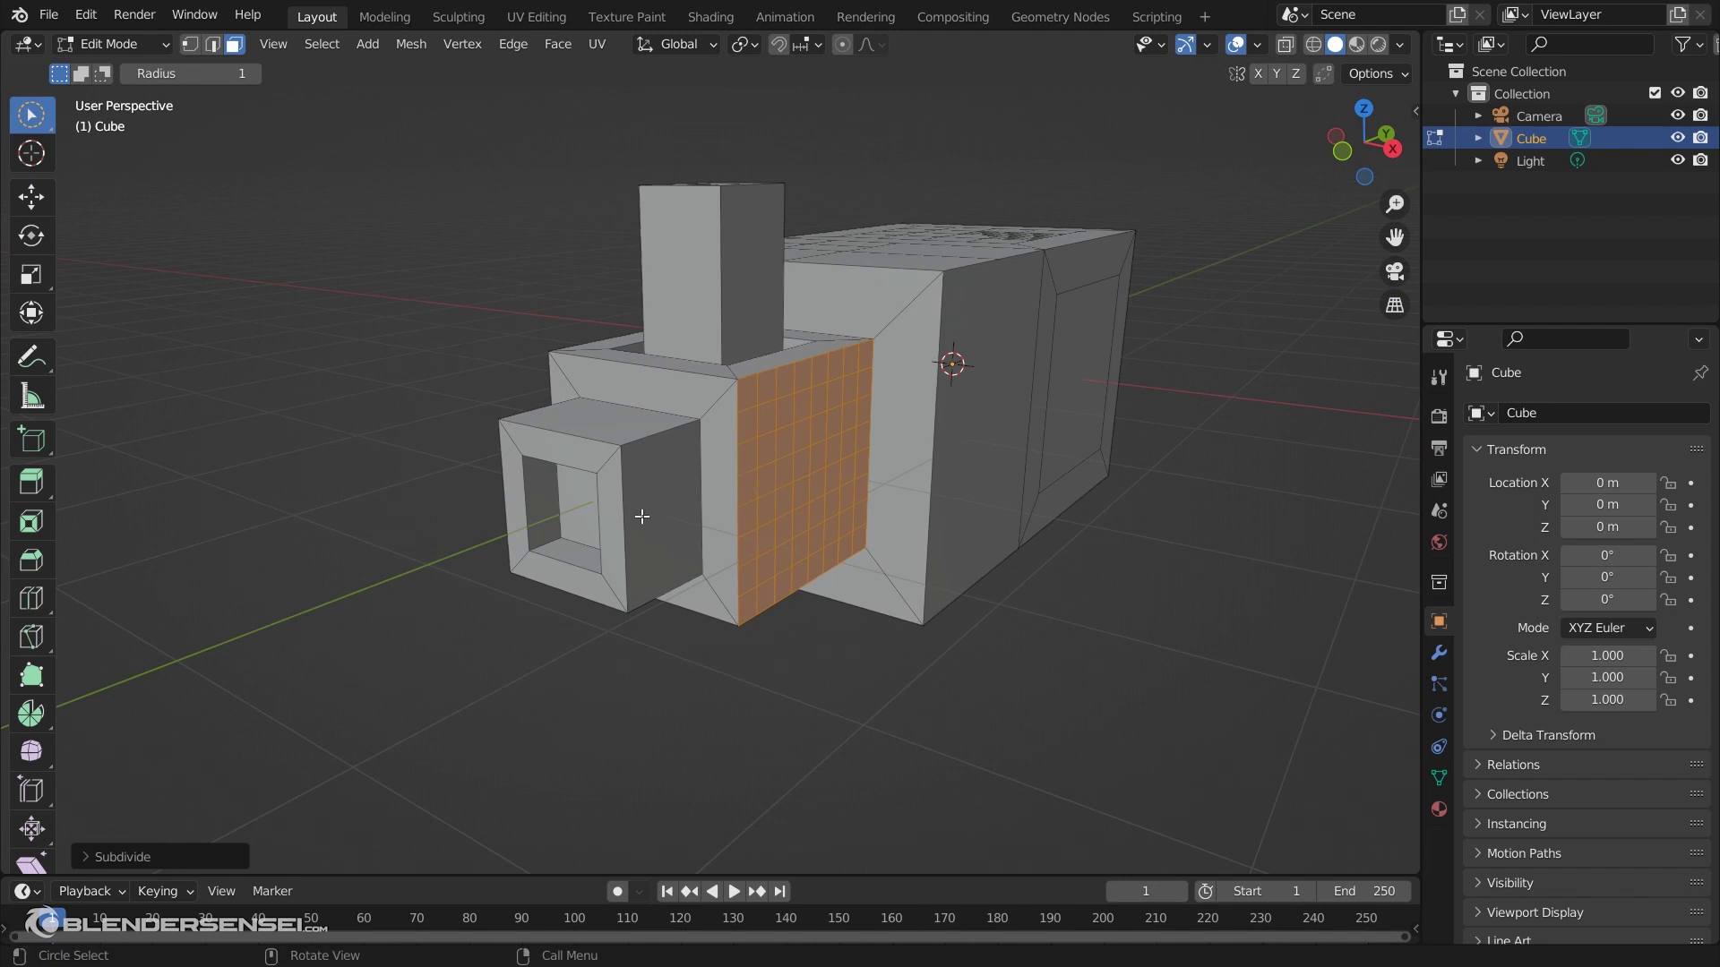
Add one horizontal loop cut through the side of the smallest end box
key(ctrl+r)
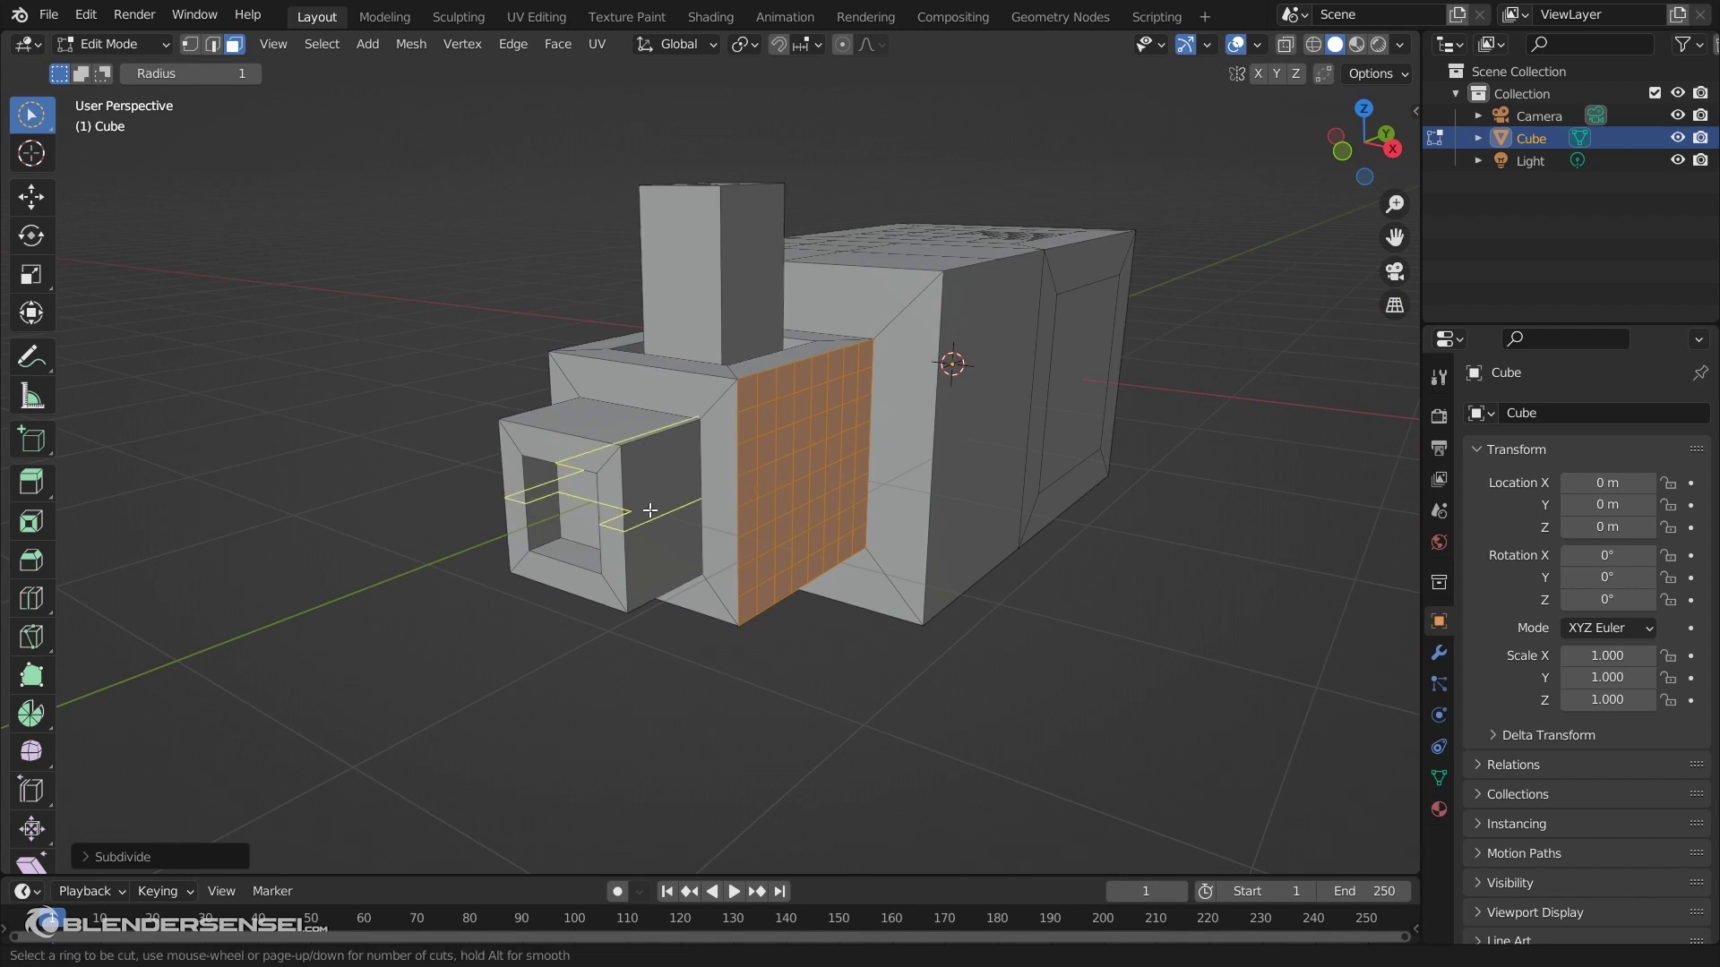
click(649, 520)
right_click(653, 562)
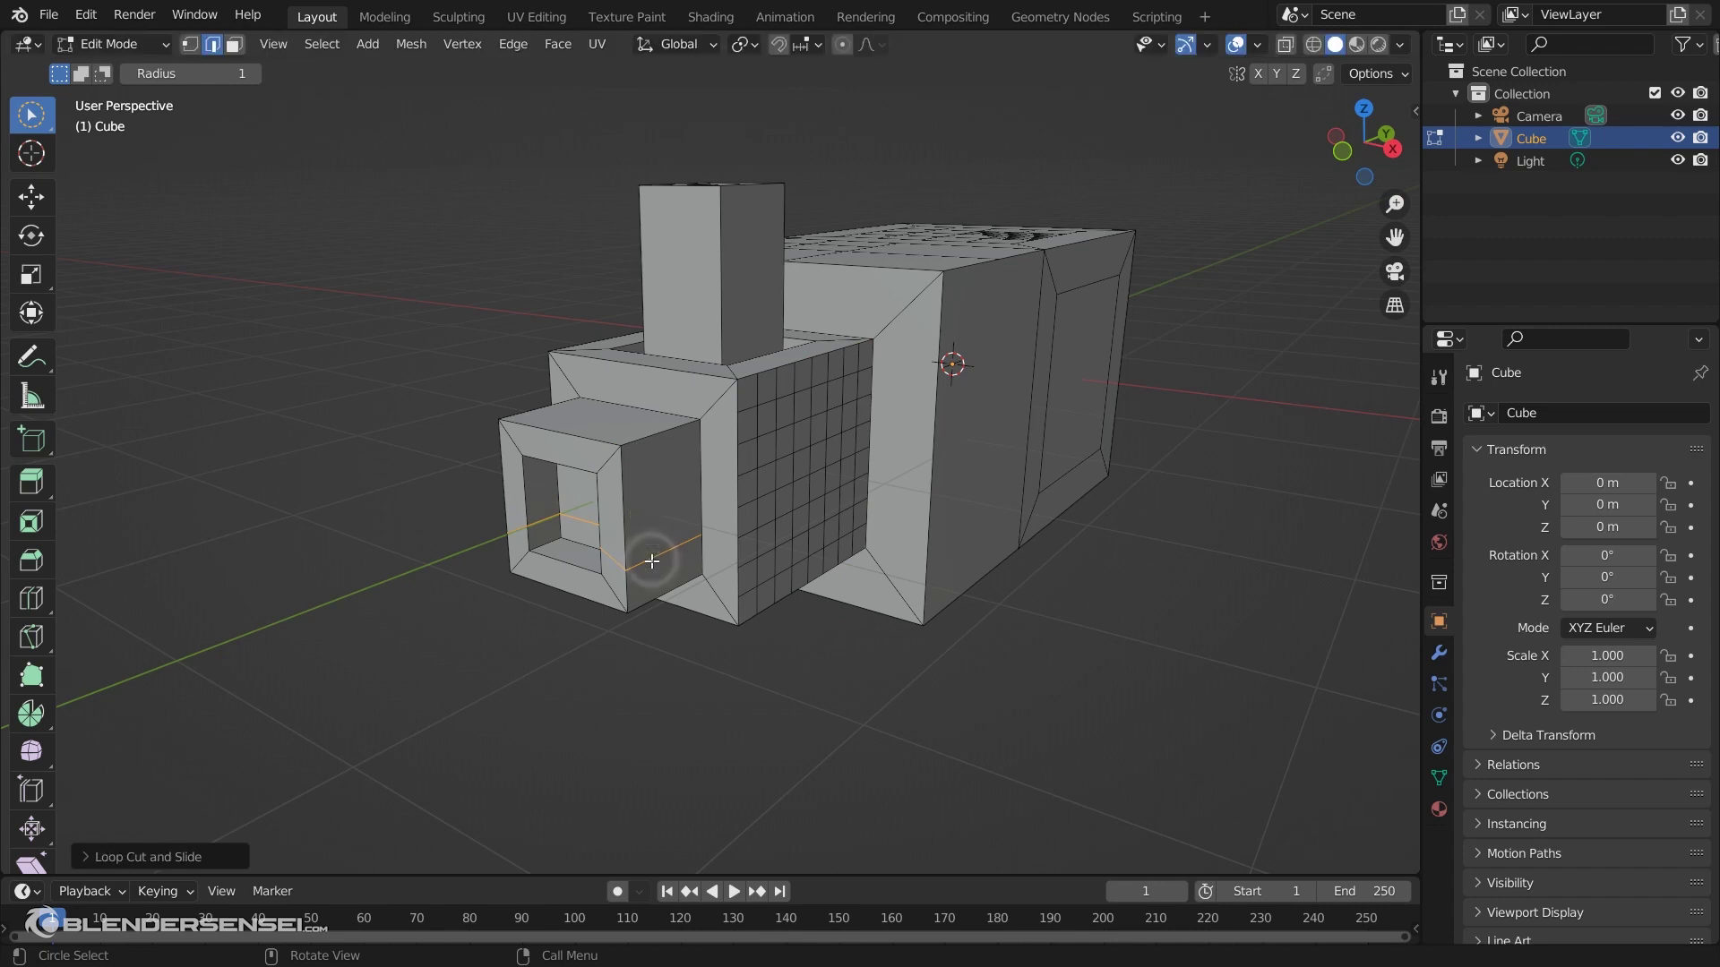
Open the preferences, search the keymap for "loop" and expand the Mesh entry for Loop Cut and Slide
click(85, 14)
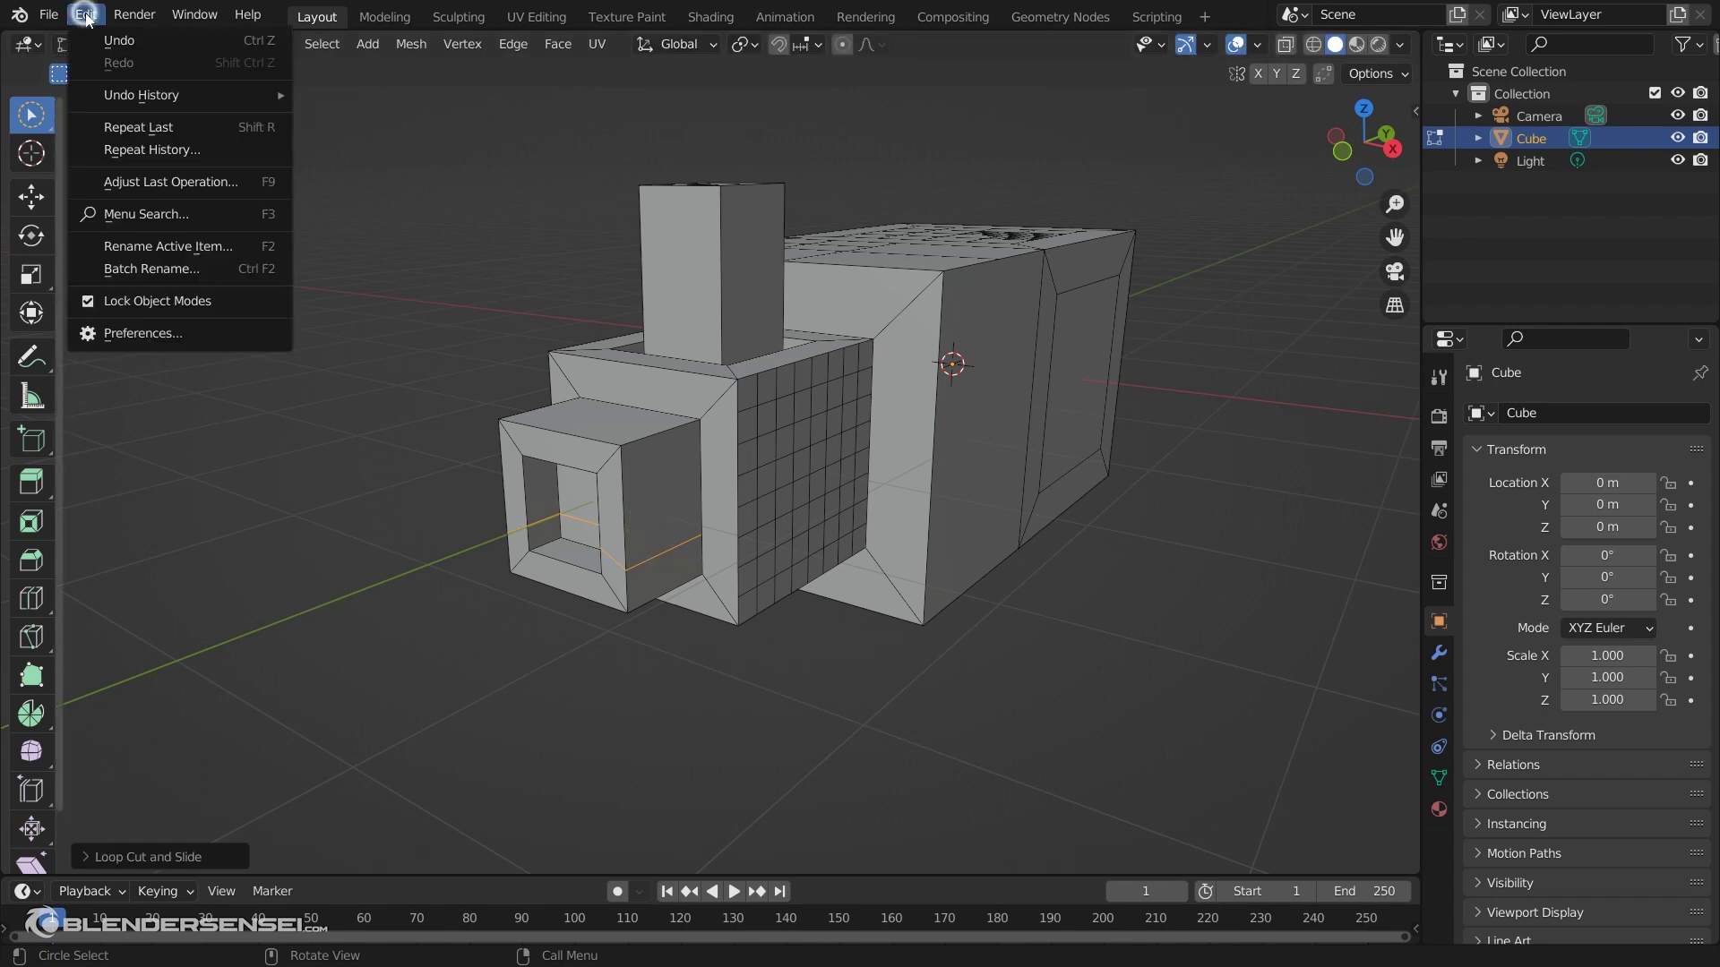
click(199, 336)
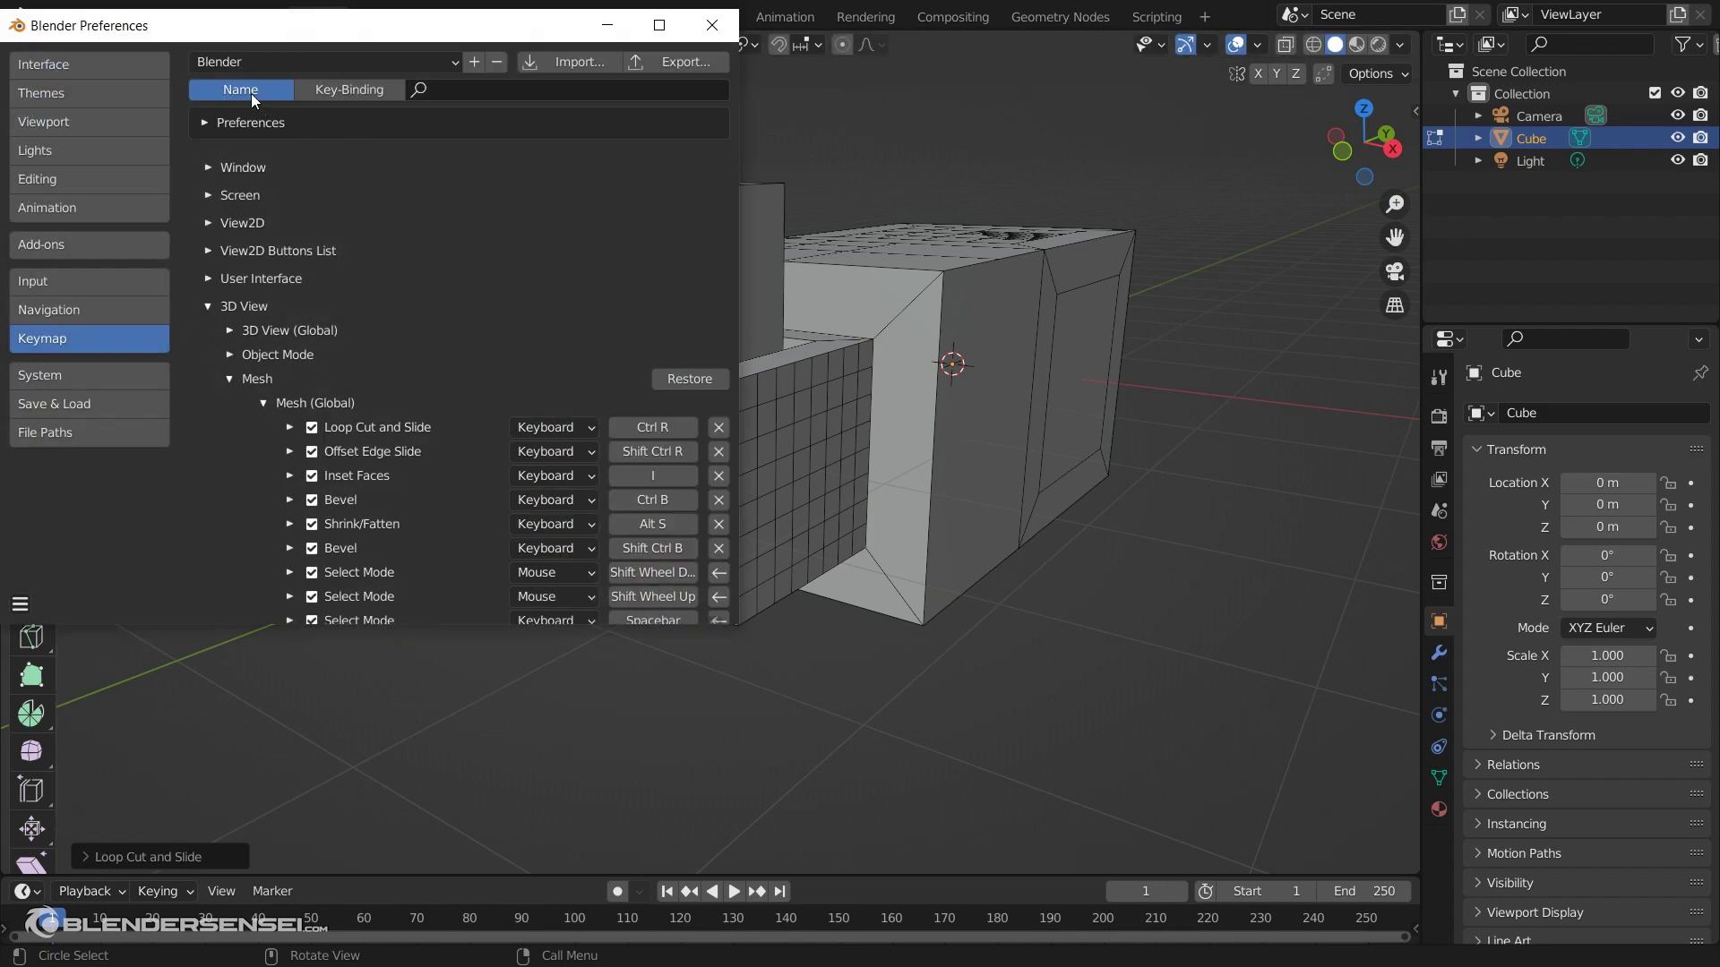
click(449, 93)
text(loop)
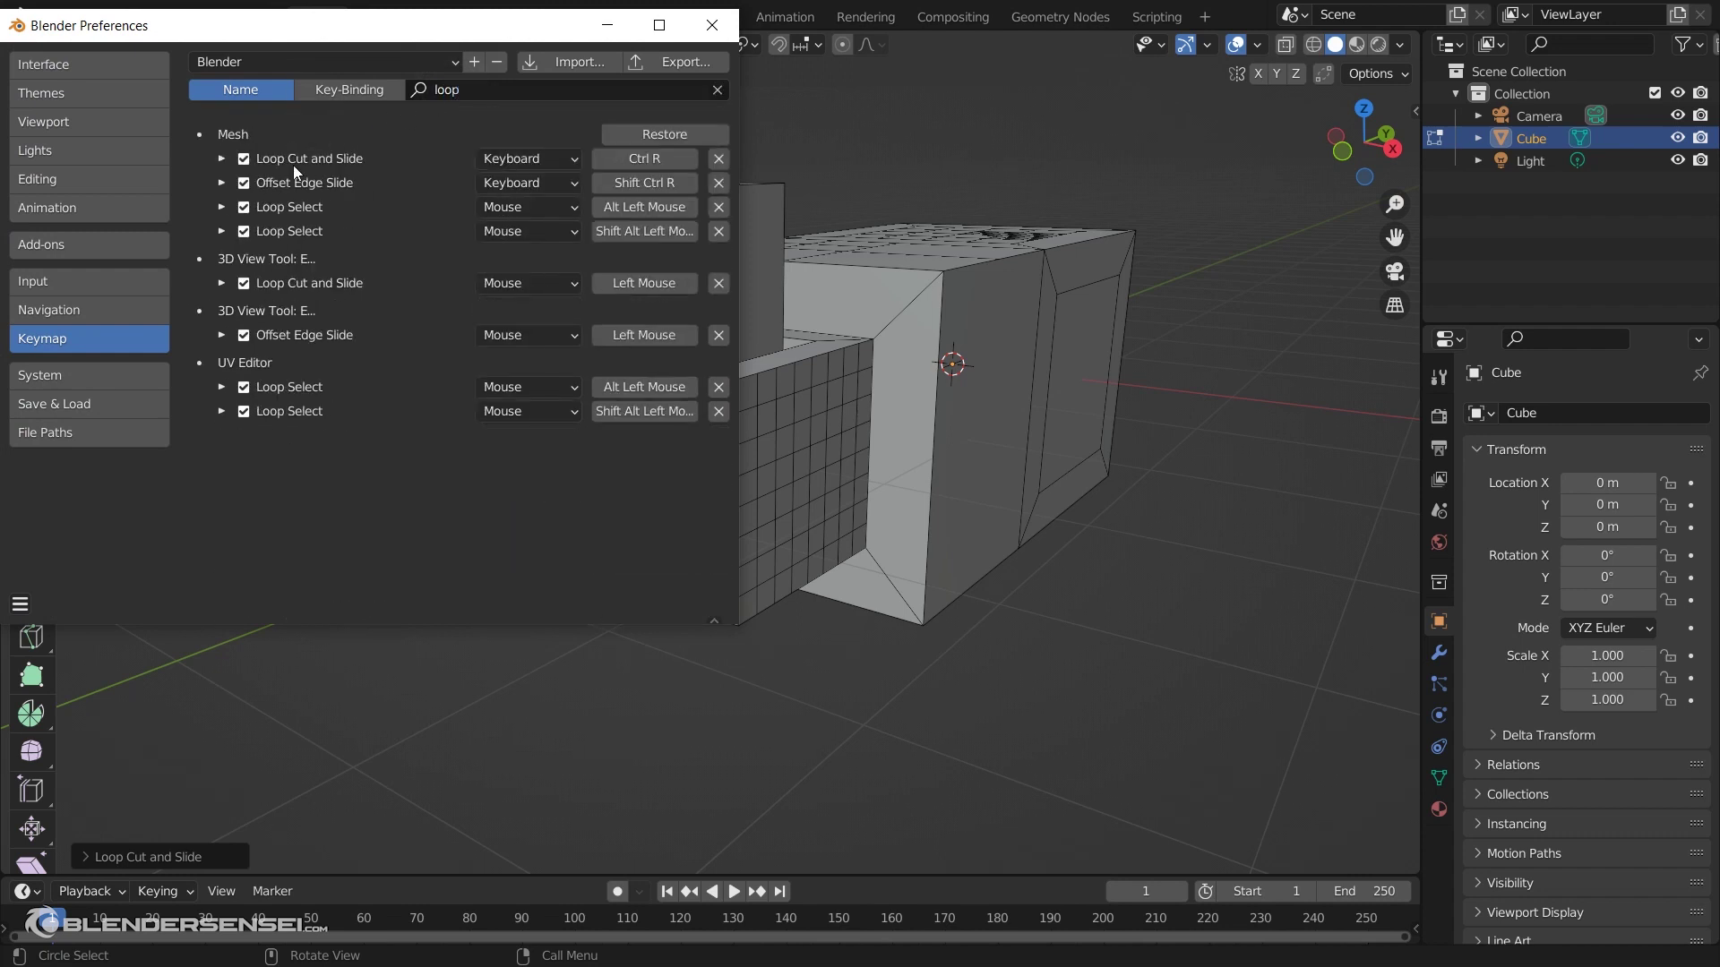
click(220, 161)
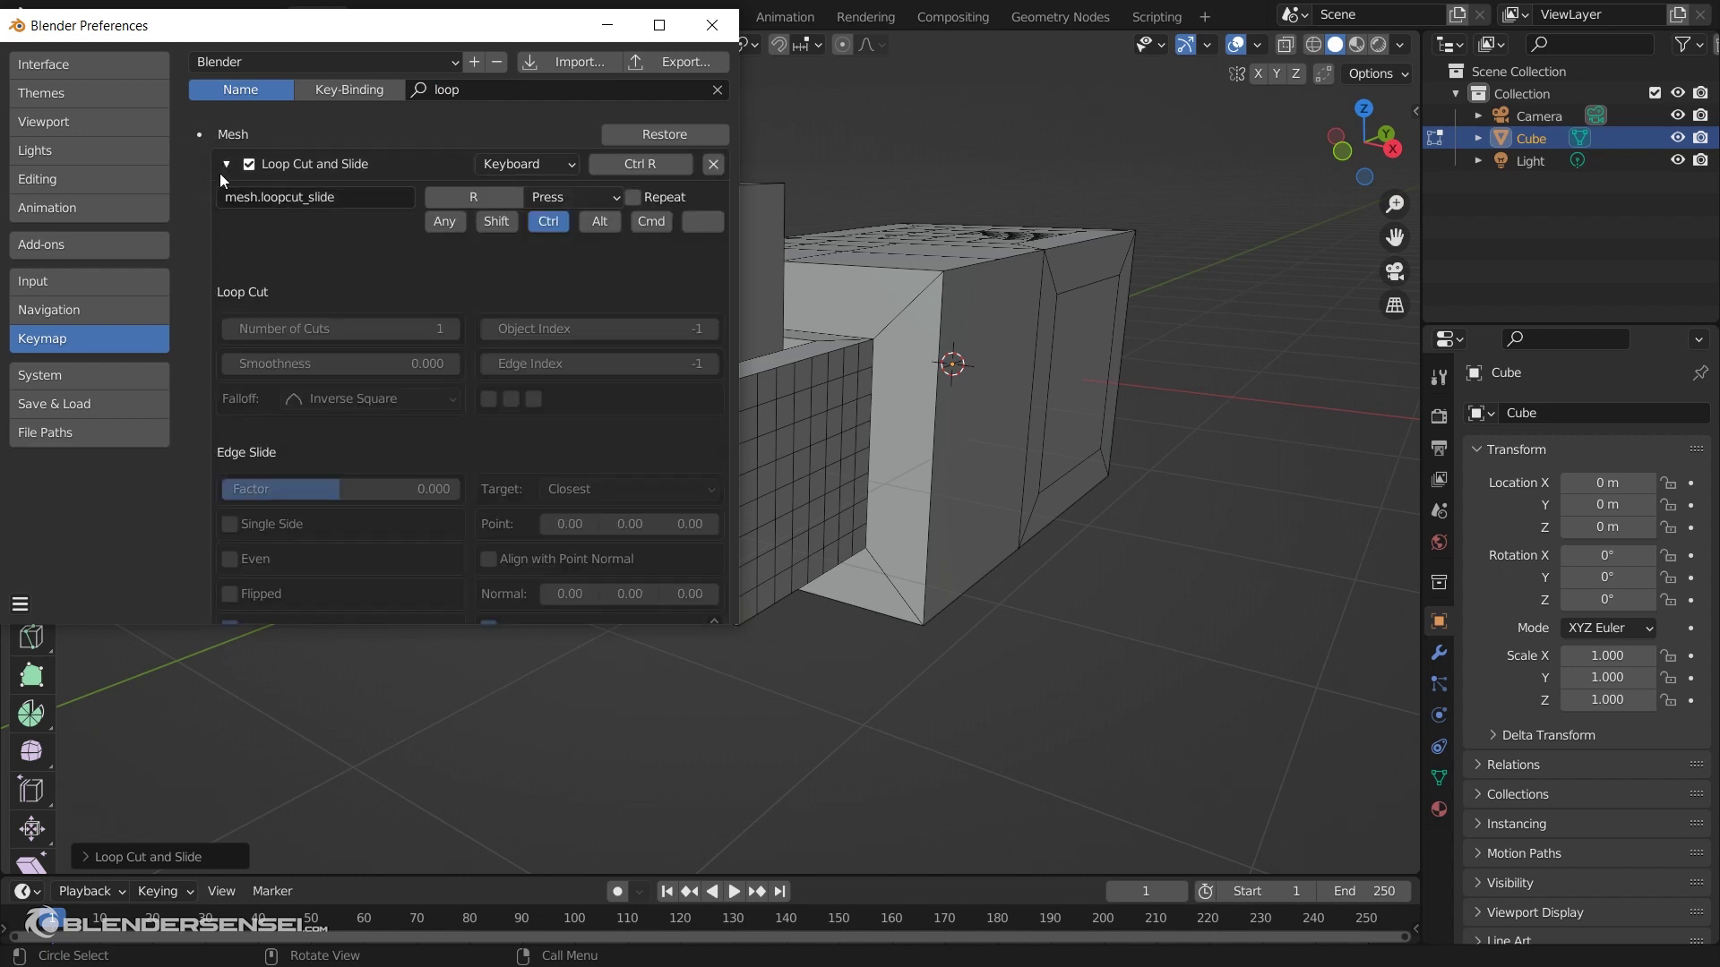
Copy the Loop Cut and Slide identifier, clear the keymap search, and add a new entry at the end of the Mesh keymap
click(298, 197)
click(226, 164)
click(717, 89)
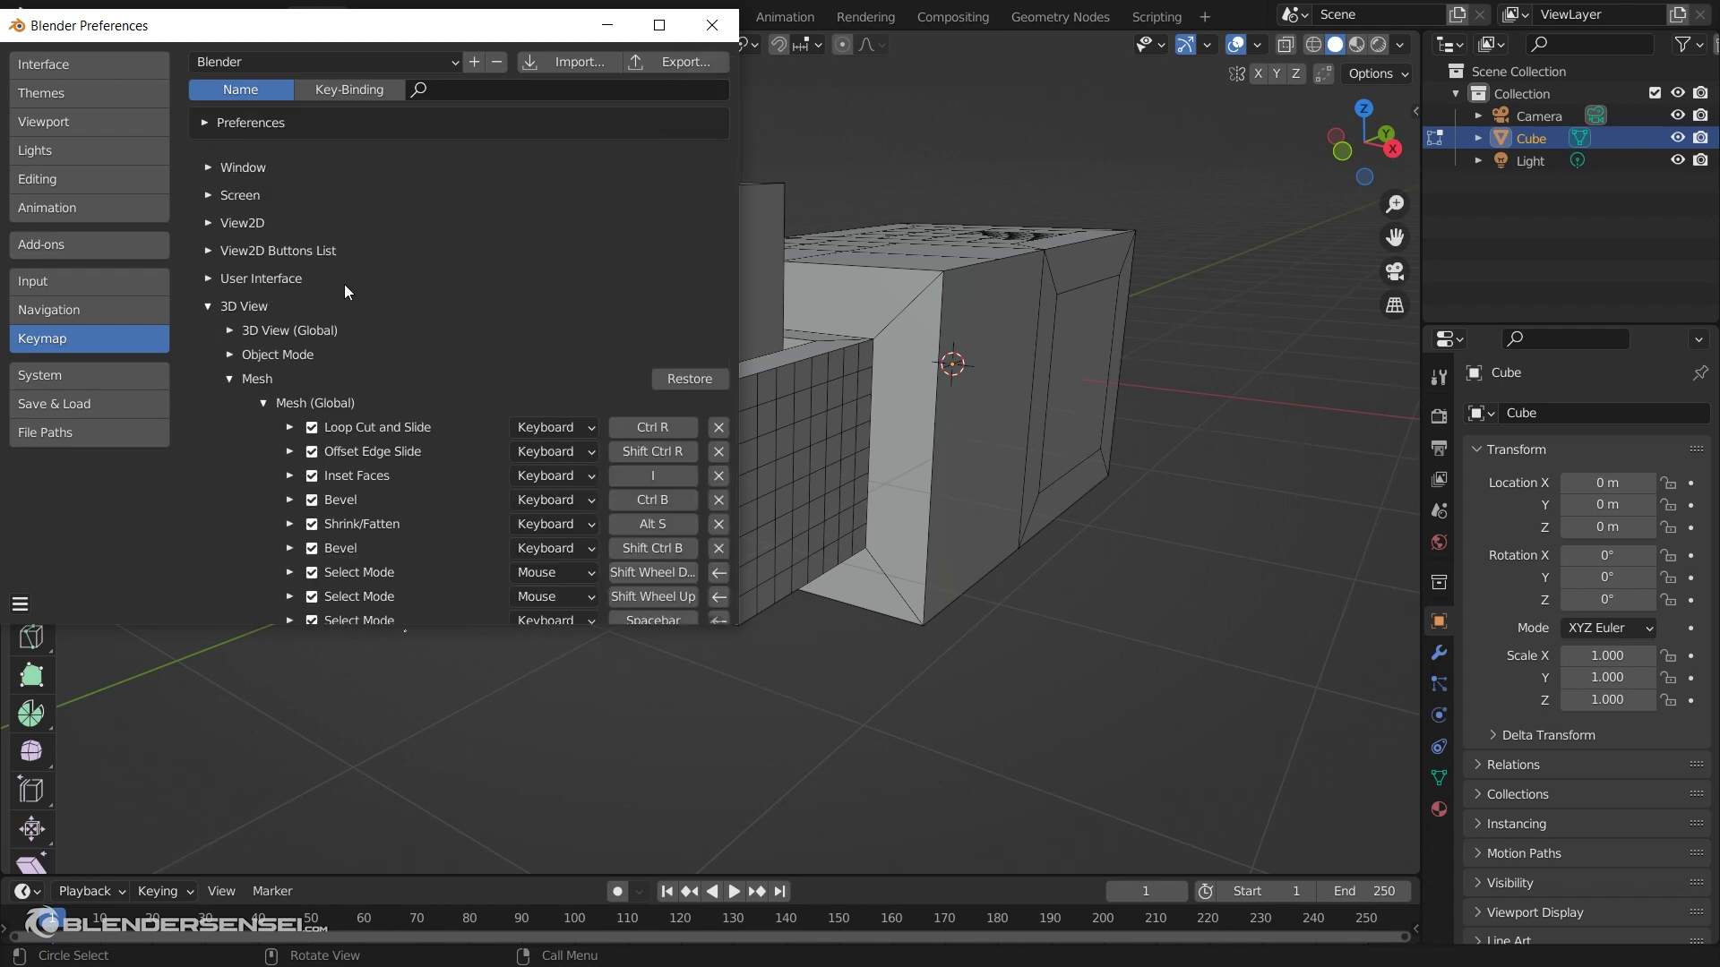
scroll(346, 304, down, 10)
drag(733, 143, 729, 390)
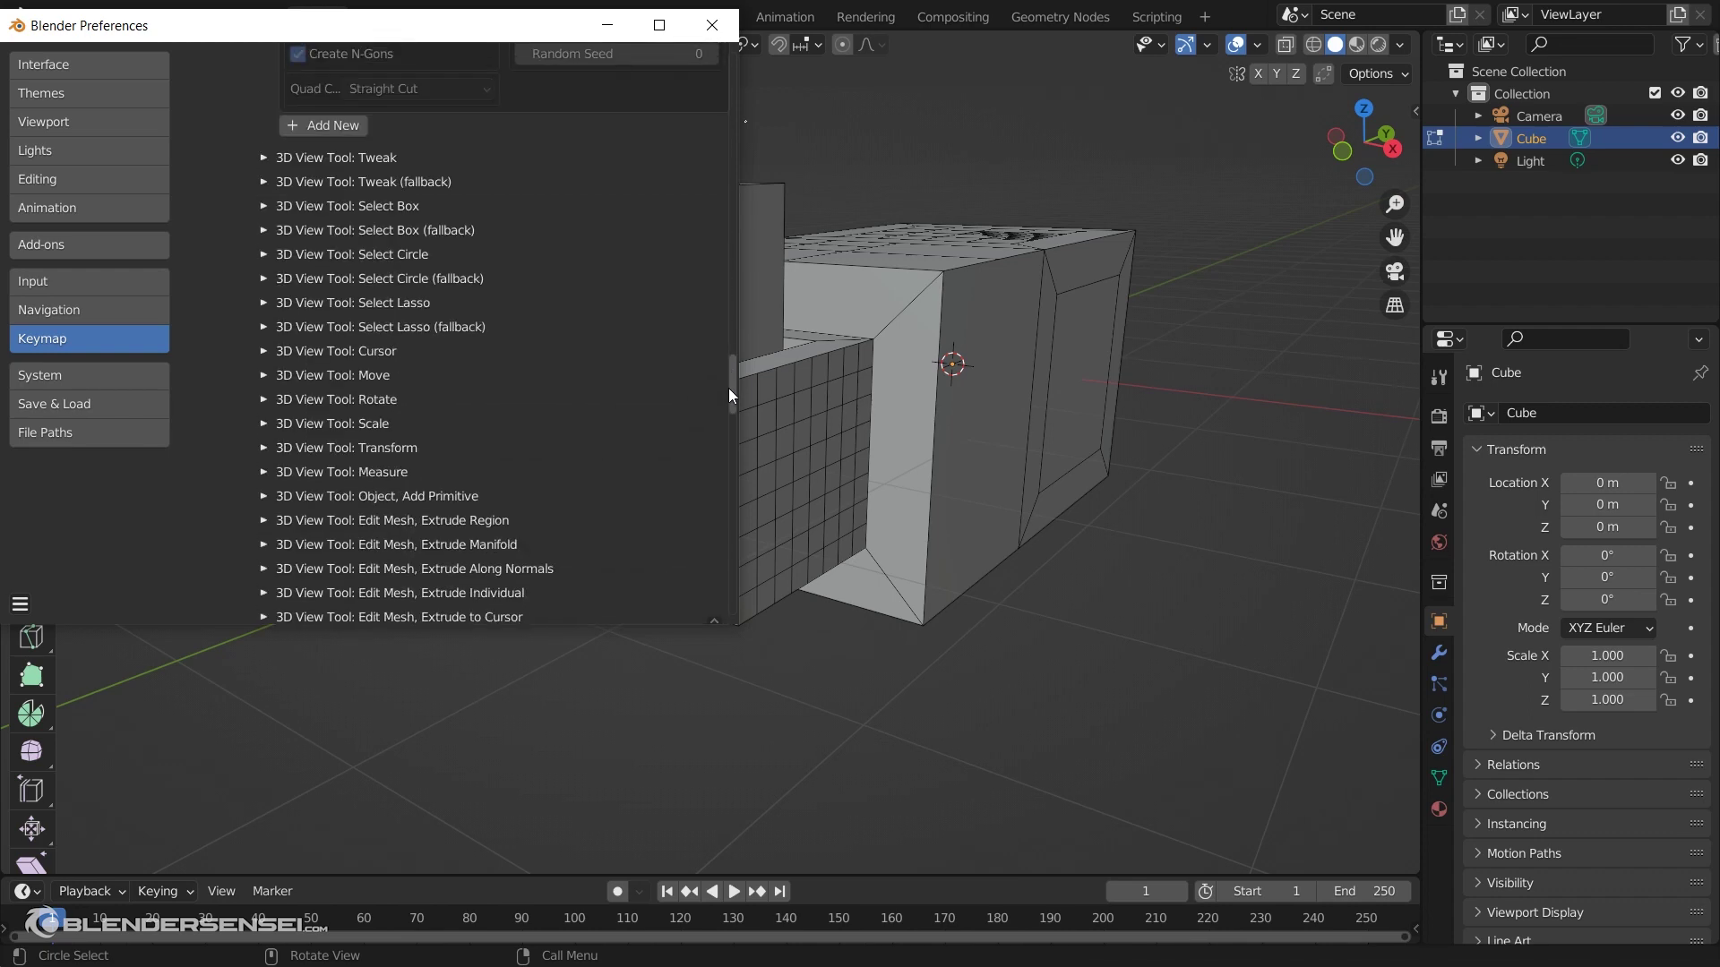
click(333, 127)
click(292, 126)
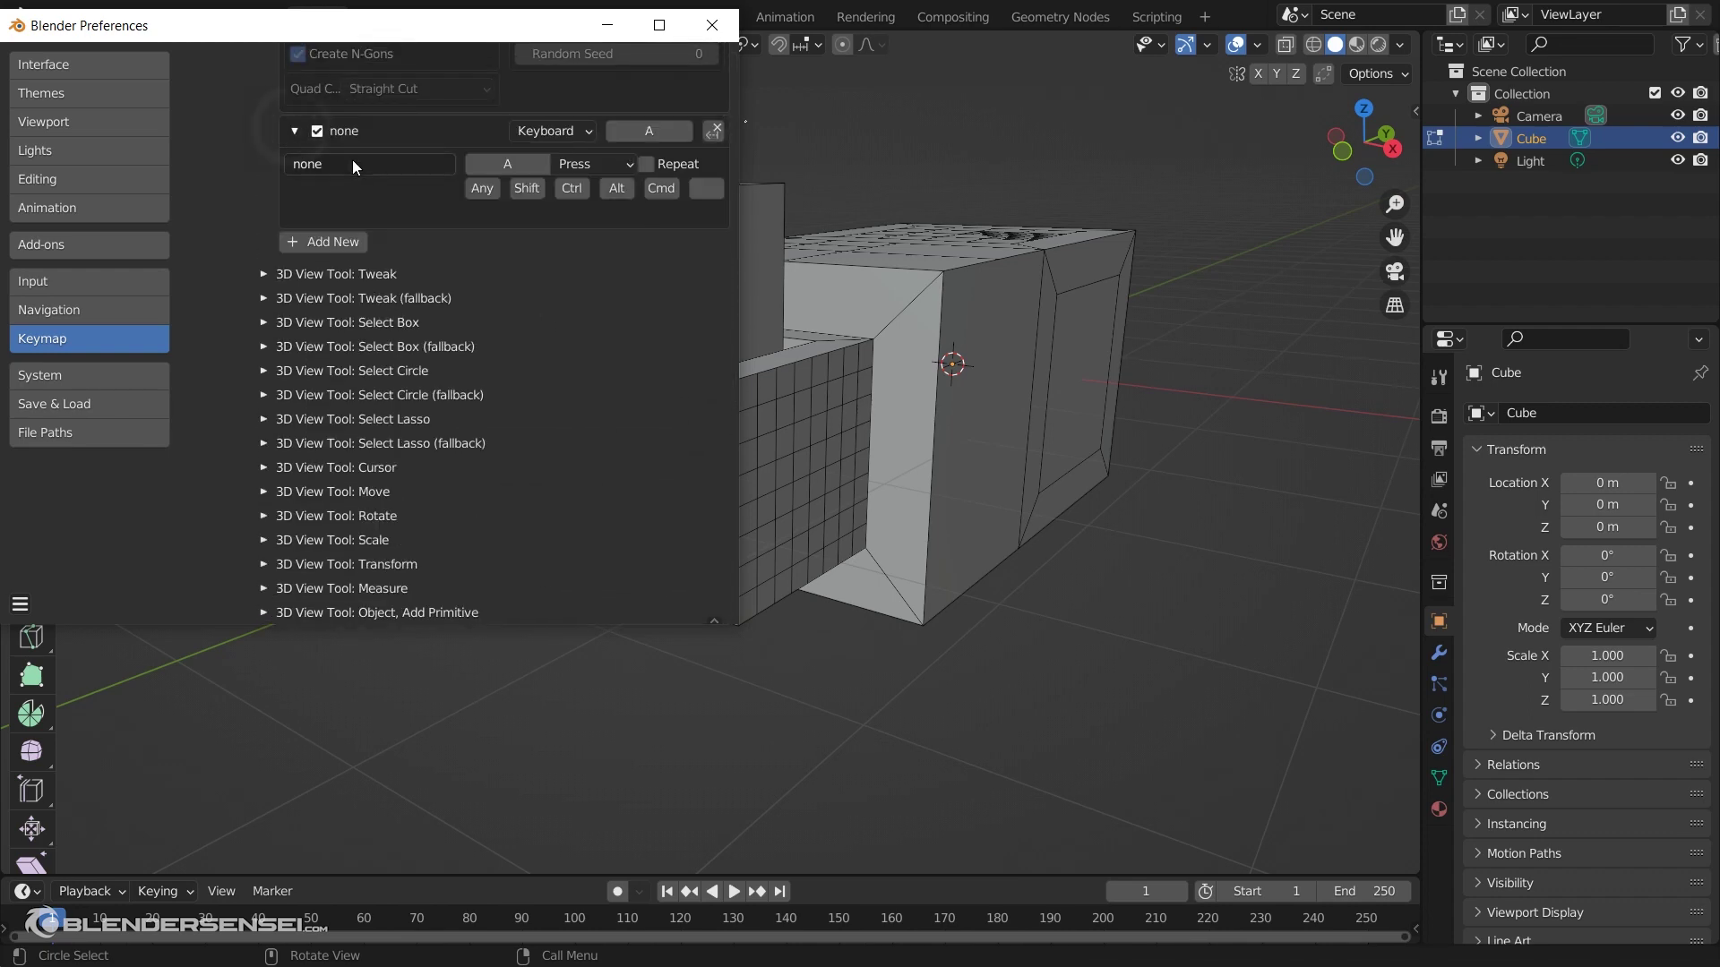
Assign mesh.loopcut_slide to the new Mesh entry with the shortcut Shift W, and close the preferences
click(348, 164)
text(mesh.loopcut_slide)
key(Return)
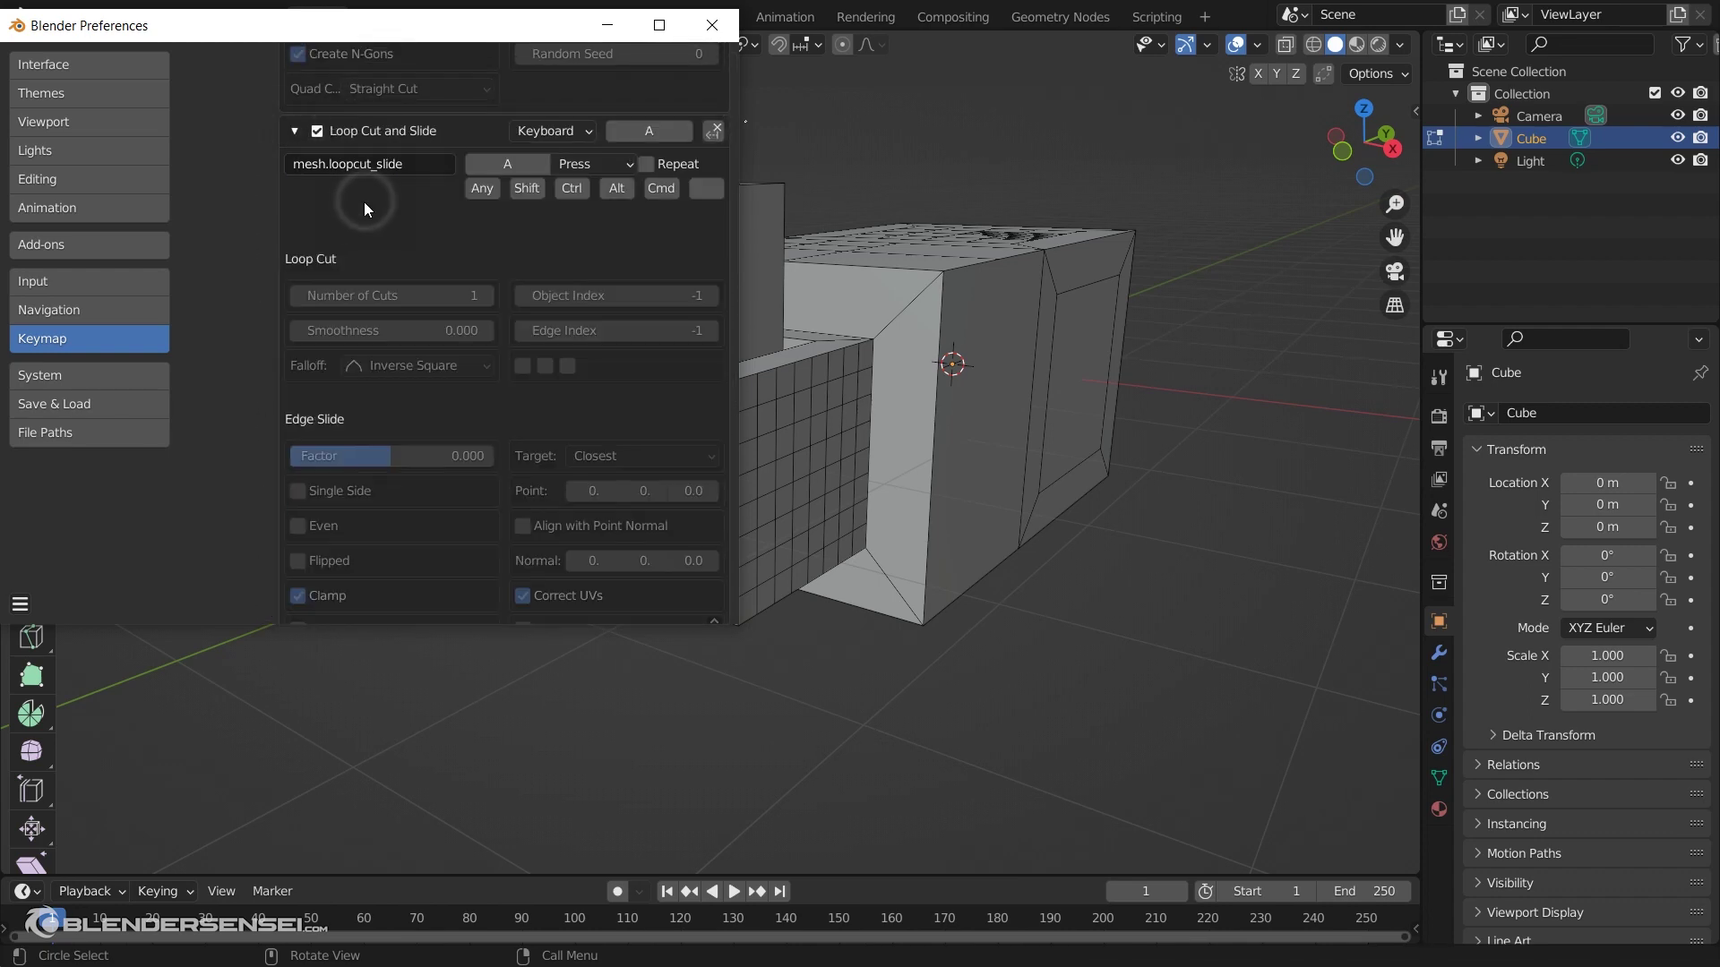
scroll(537, 188, up, 1)
click(668, 169)
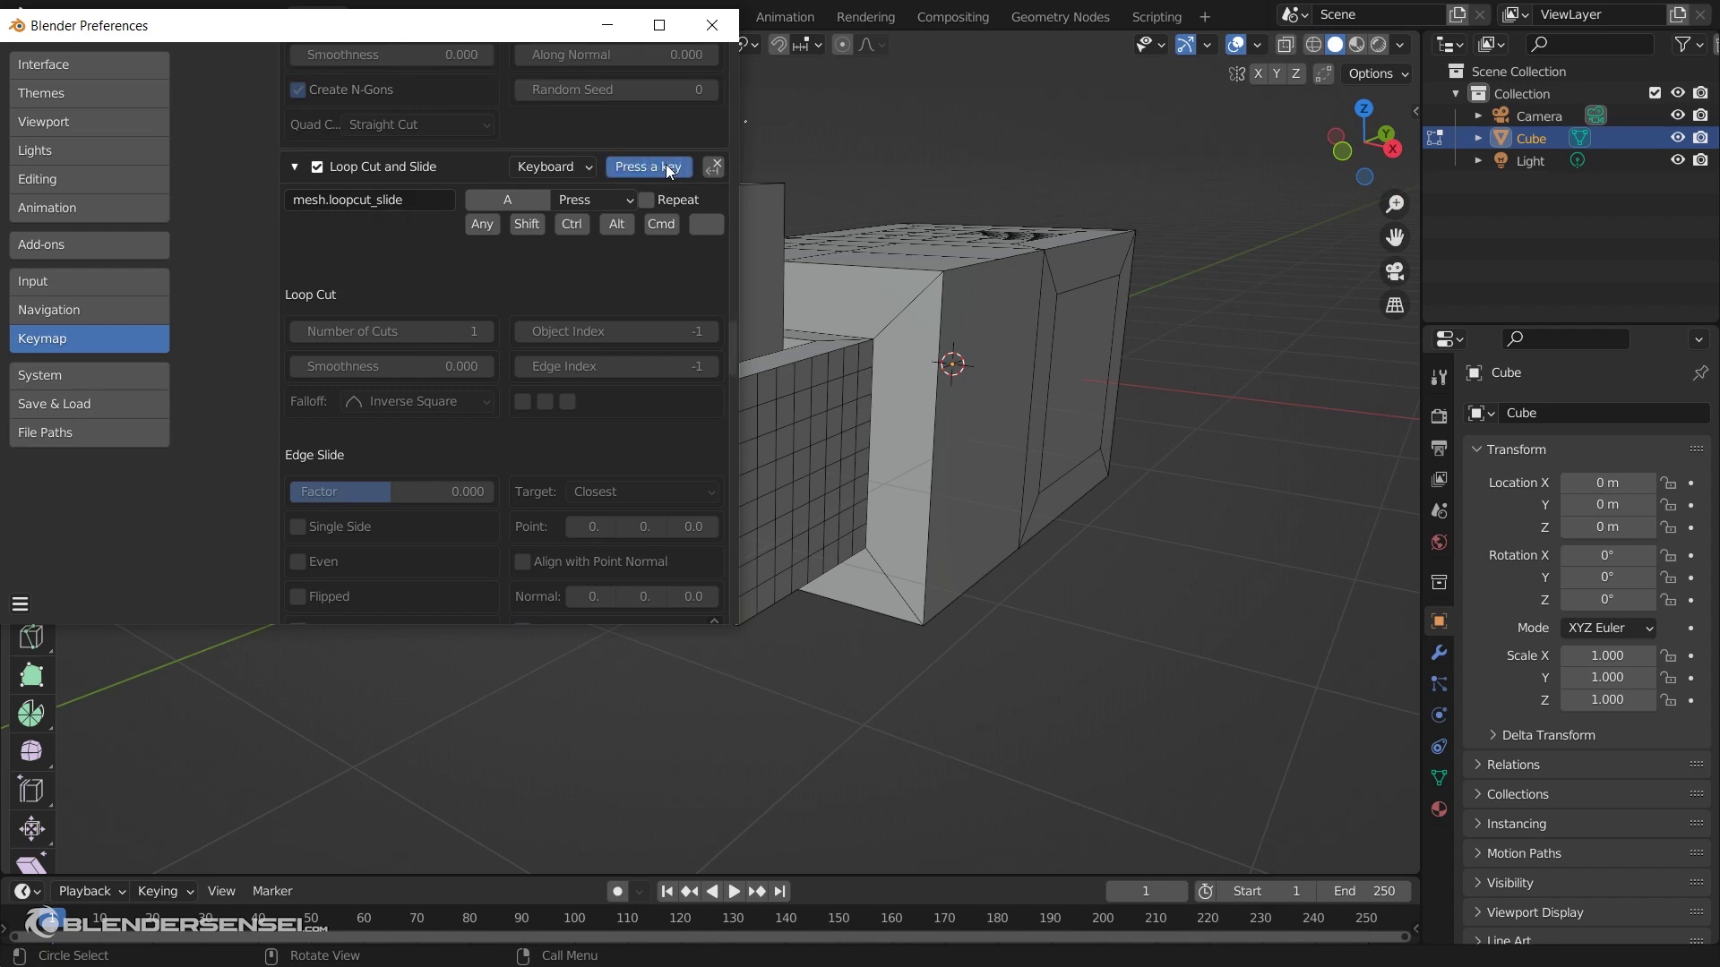
click(527, 224)
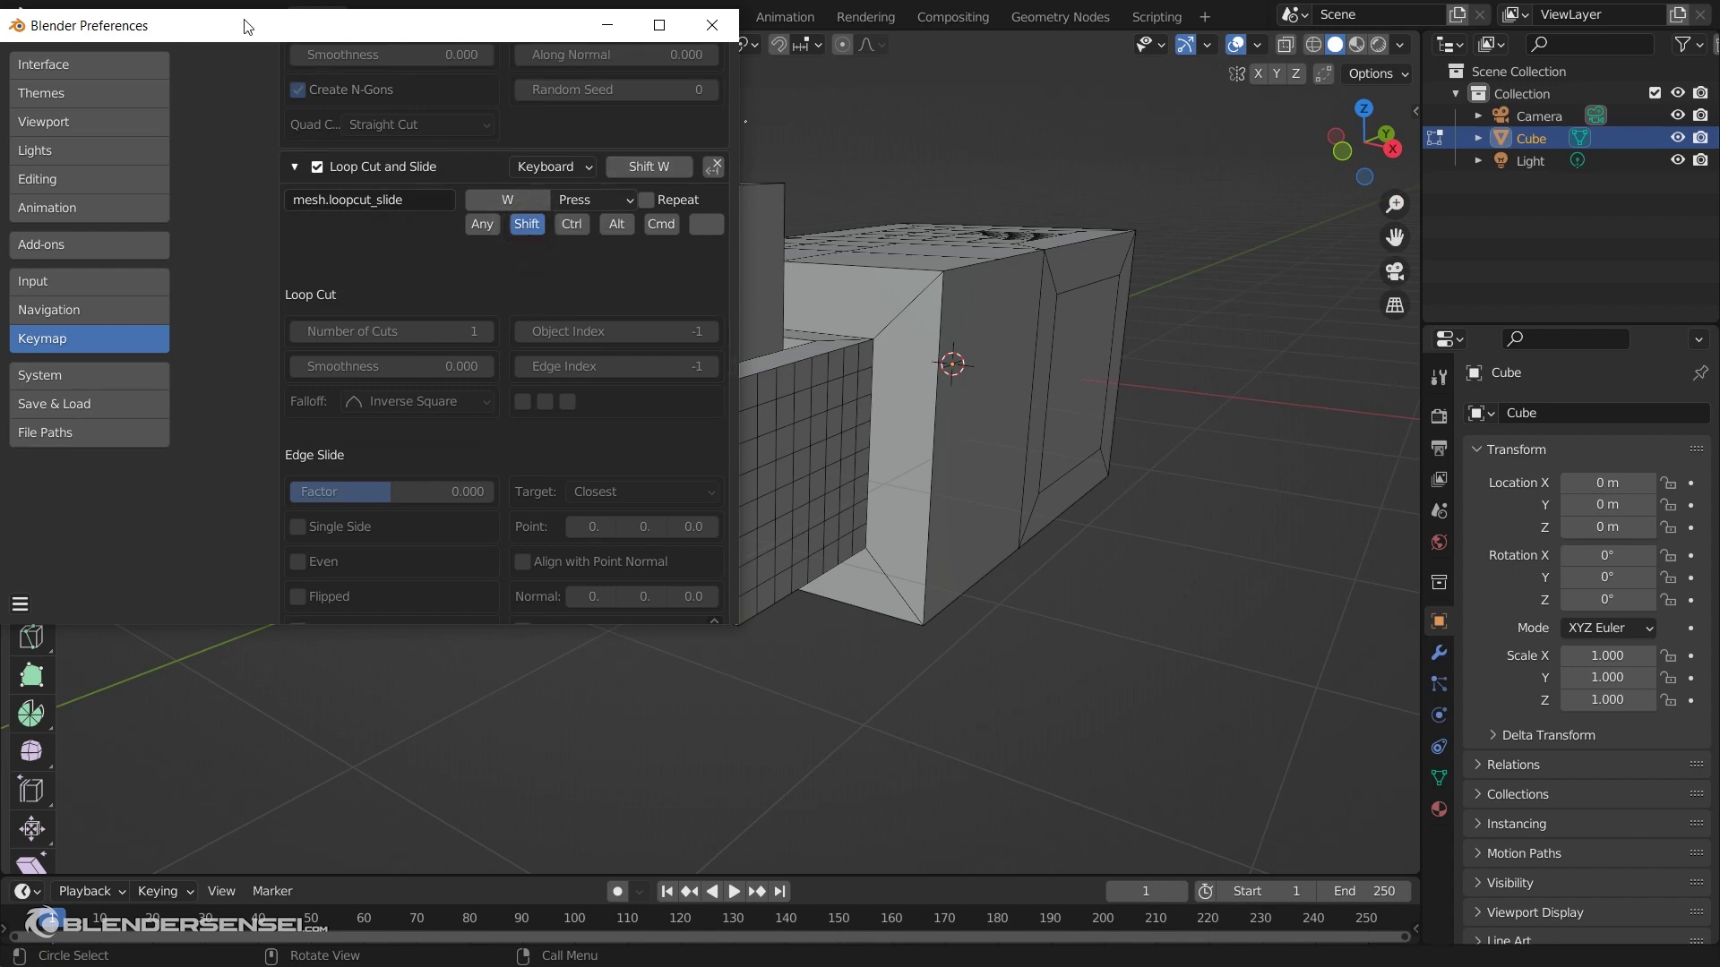
drag(309, 32, 1250, 96)
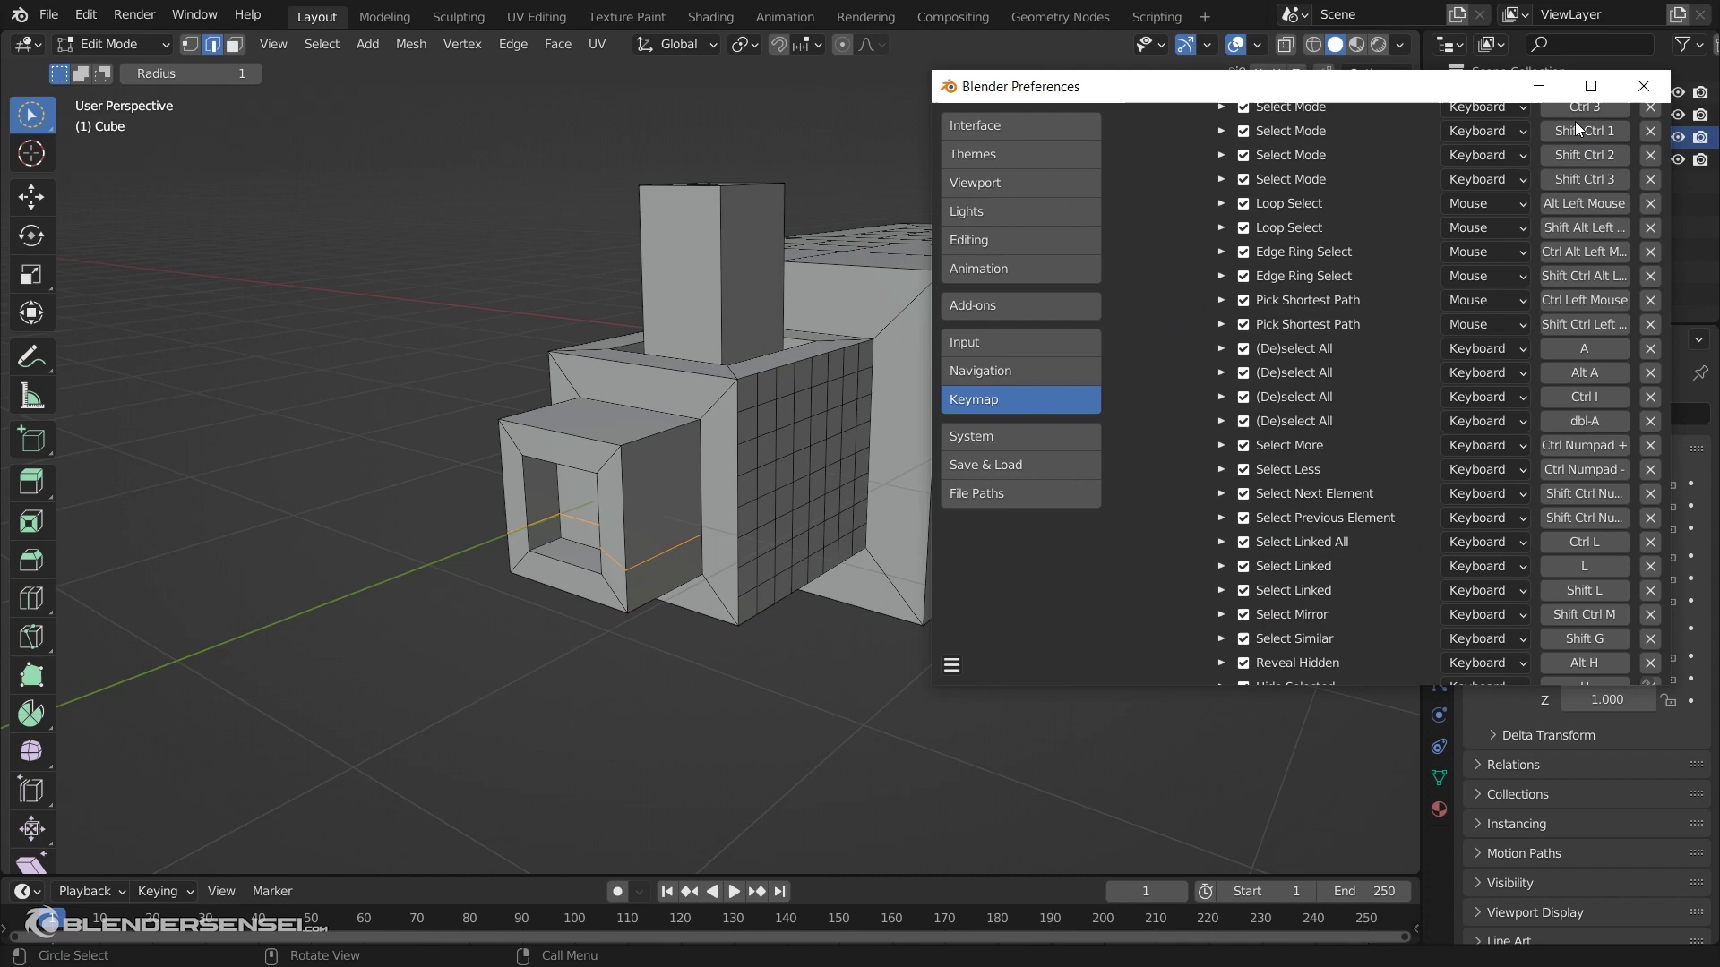
click(1645, 89)
Subdivide the top face of the smallest end box into a grid
middle_drag(947, 246, 817, 461)
key(3)
click(702, 414)
key(shift+w)
Add one horizontal loop cut around the smallest end box and two more loop cuts above it
key(ctrl+r)
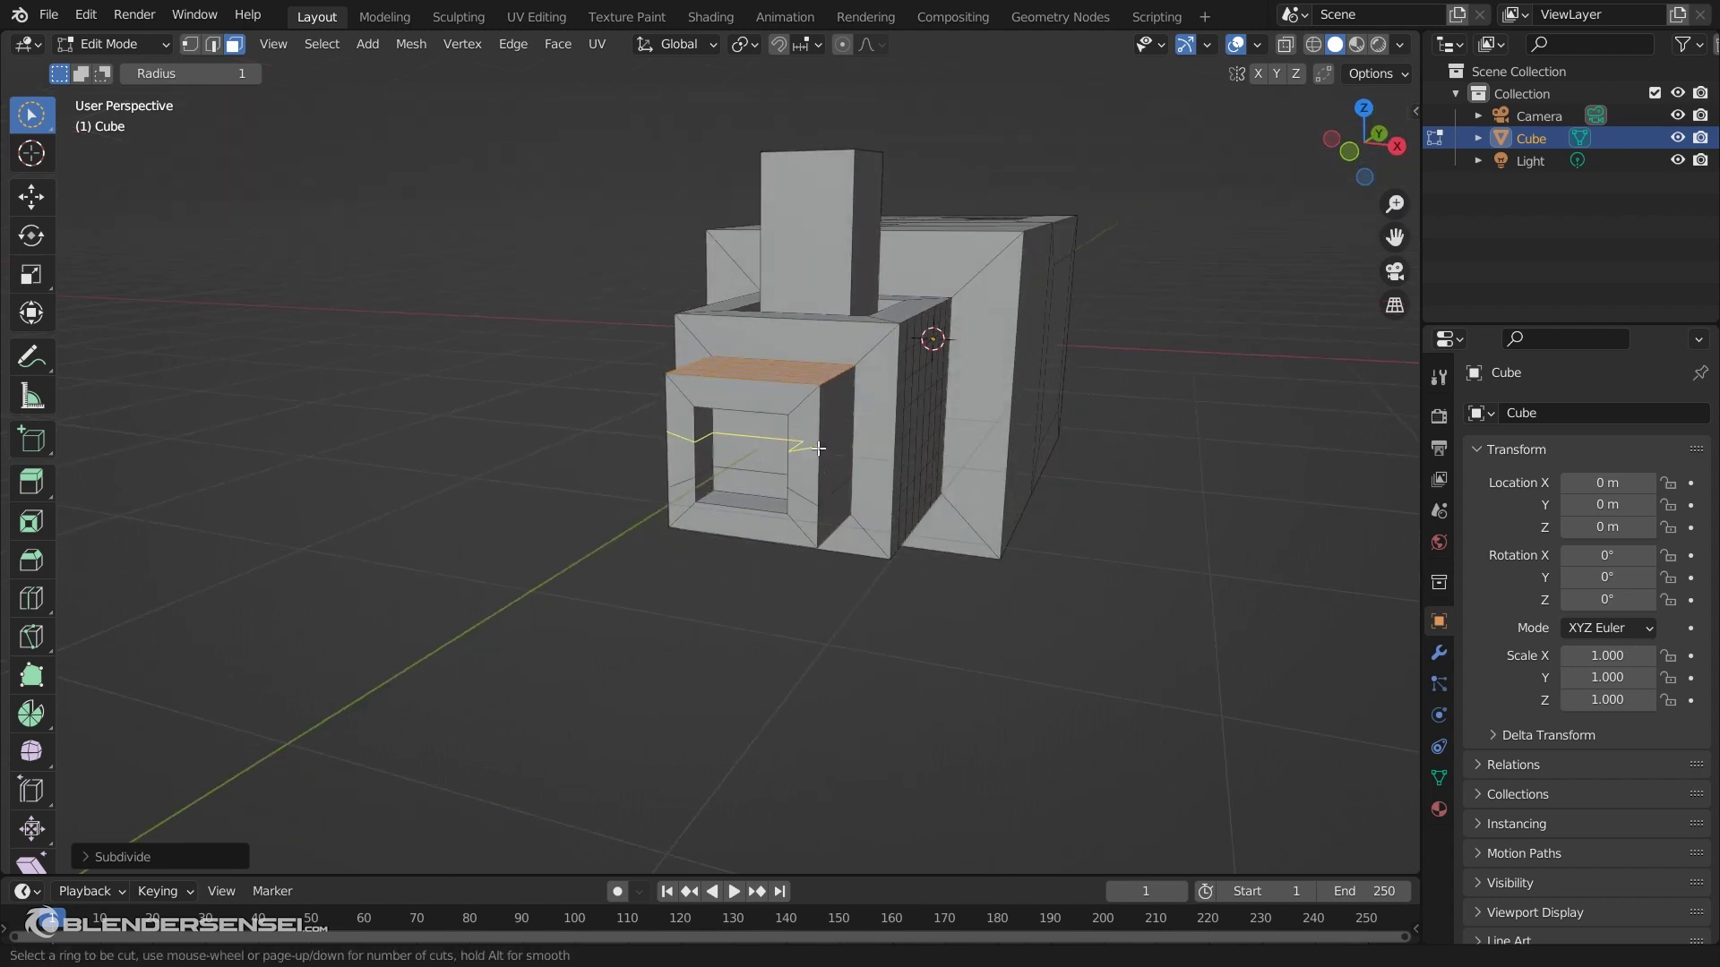
click(820, 472)
right_click(820, 472)
key(ctrl+r)
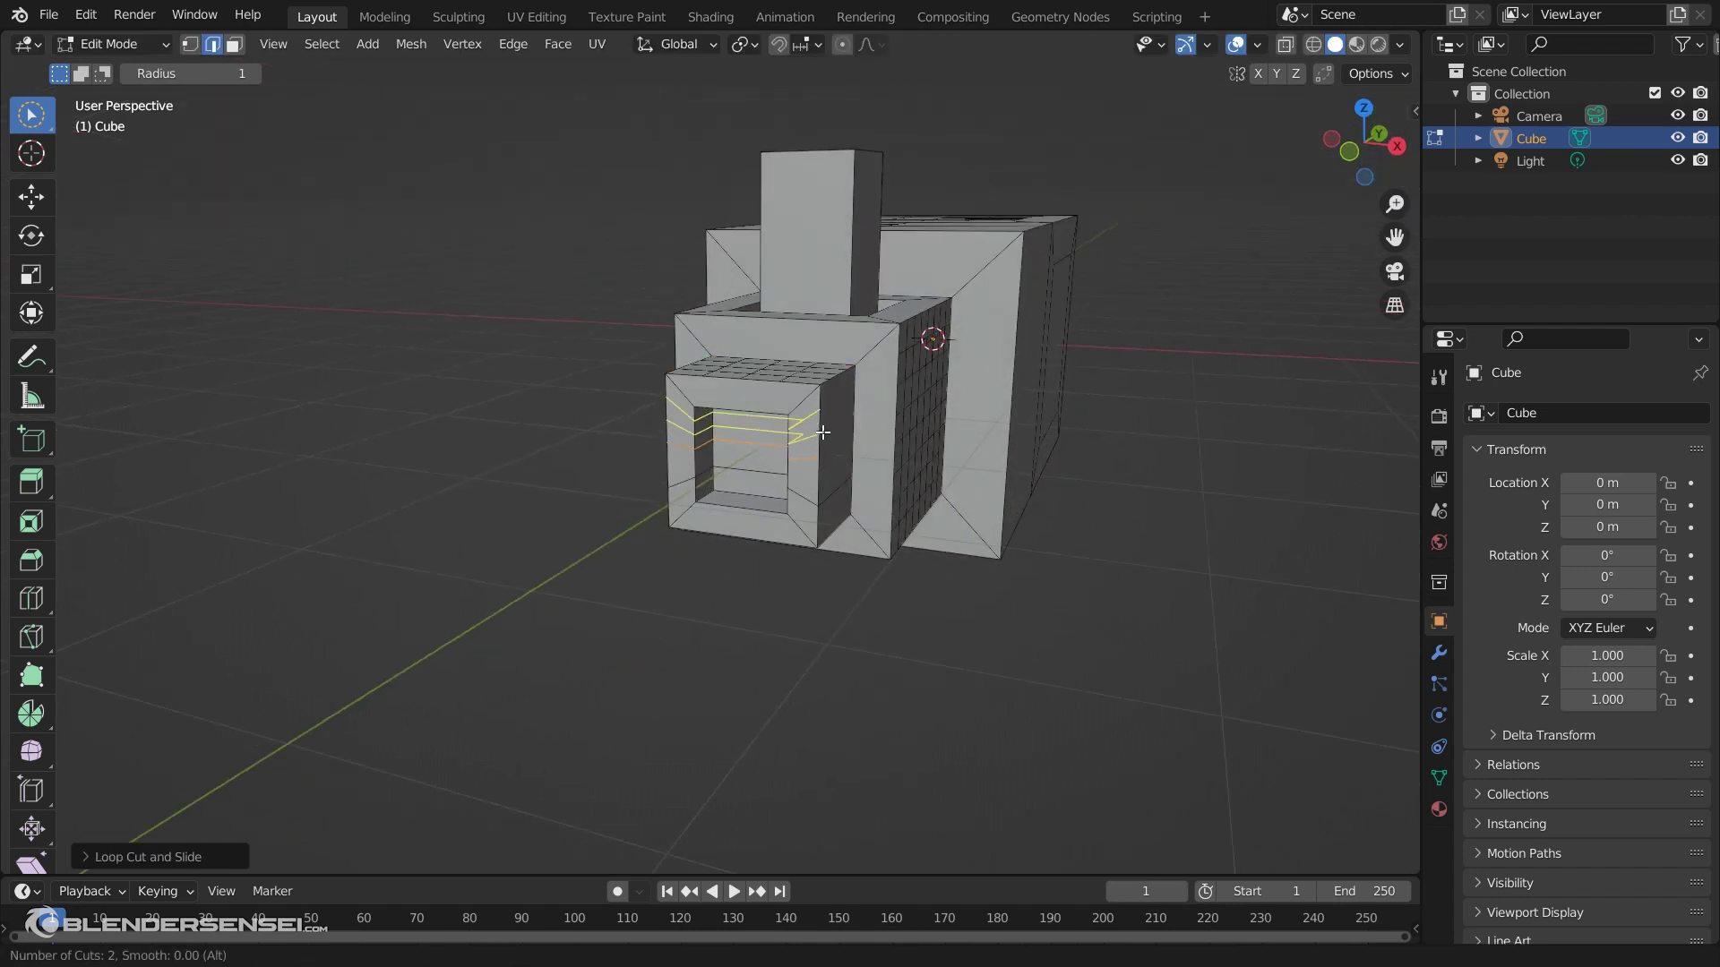
click(821, 434)
Inset several grid cells near the front corner of the smallest box's top, and extrude them upward into a column
key(3)
middle_drag(687, 374, 864, 439)
click(874, 433)
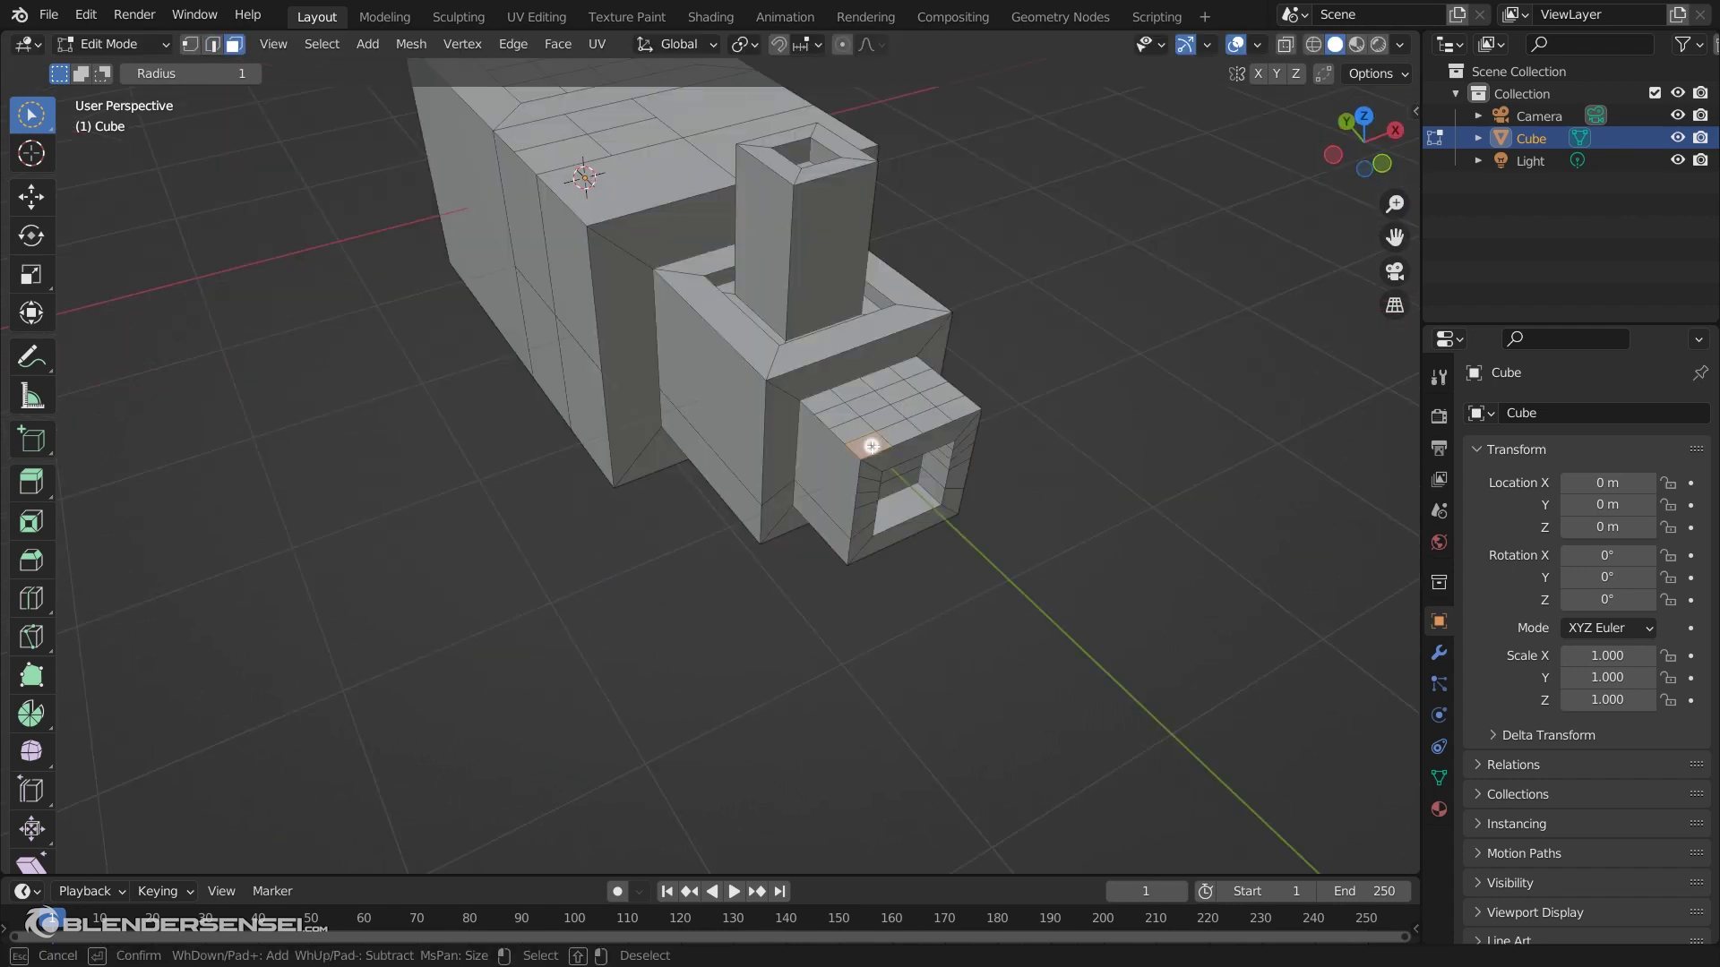
key(i)
click(933, 480)
key(e)
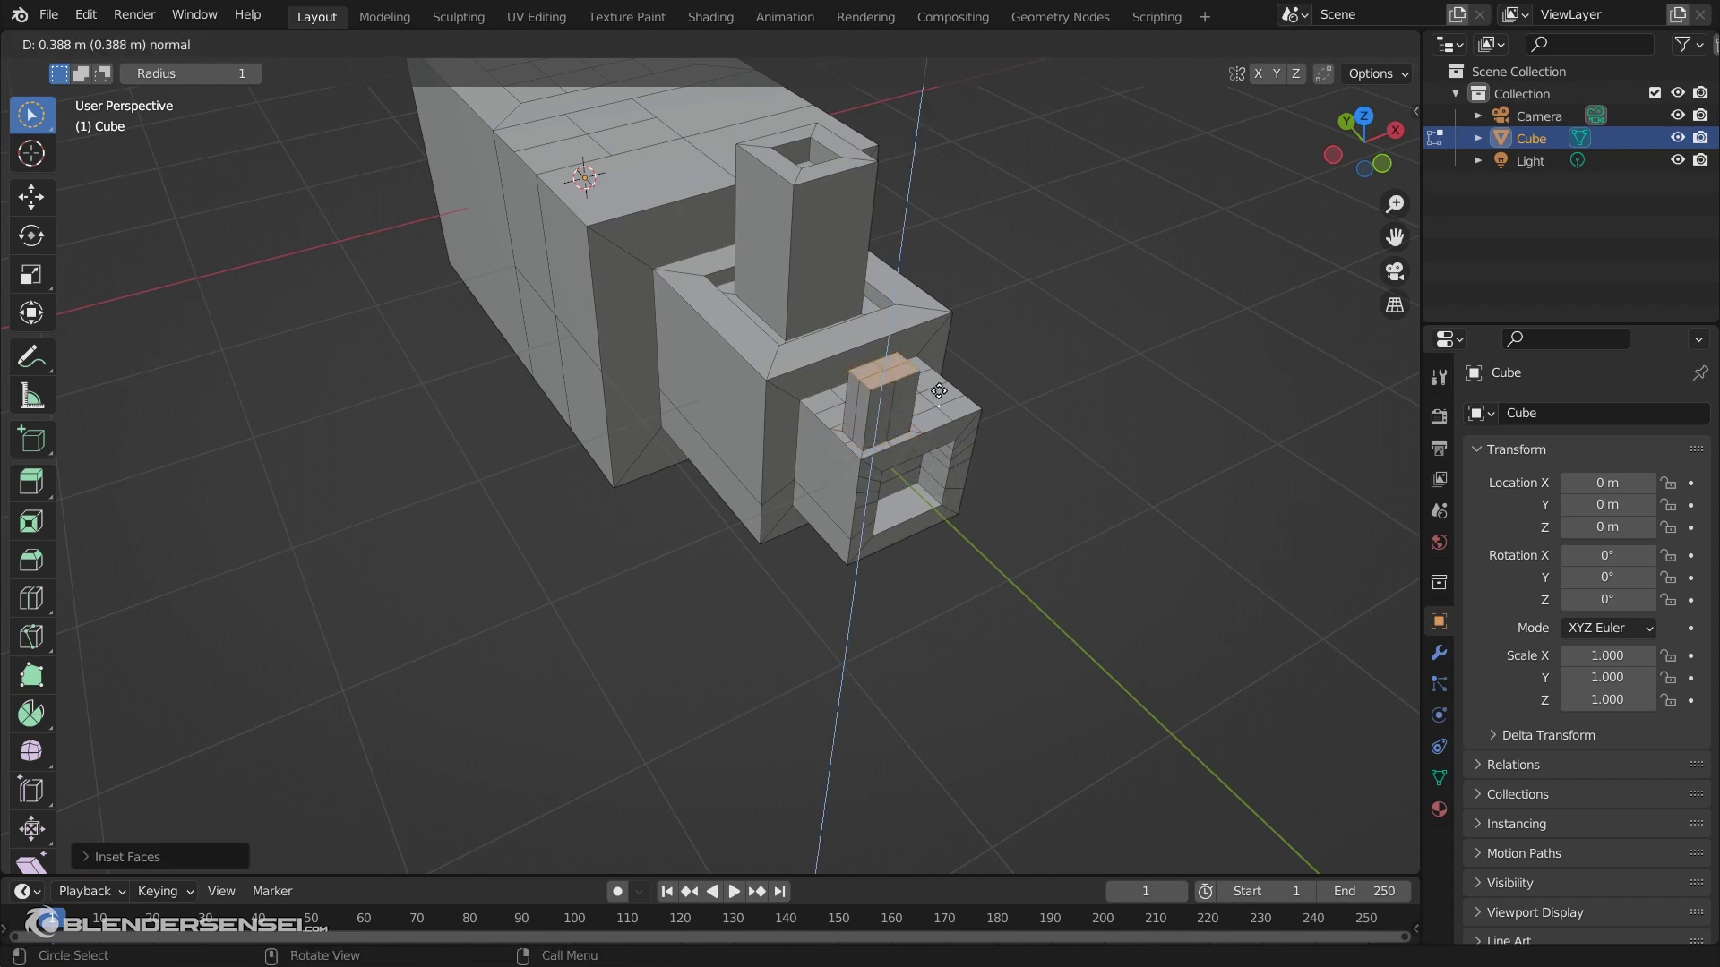
click(952, 422)
Inset the column's top faces repeatedly and extrude them upward into a thinner second column
key(i)
click(957, 430)
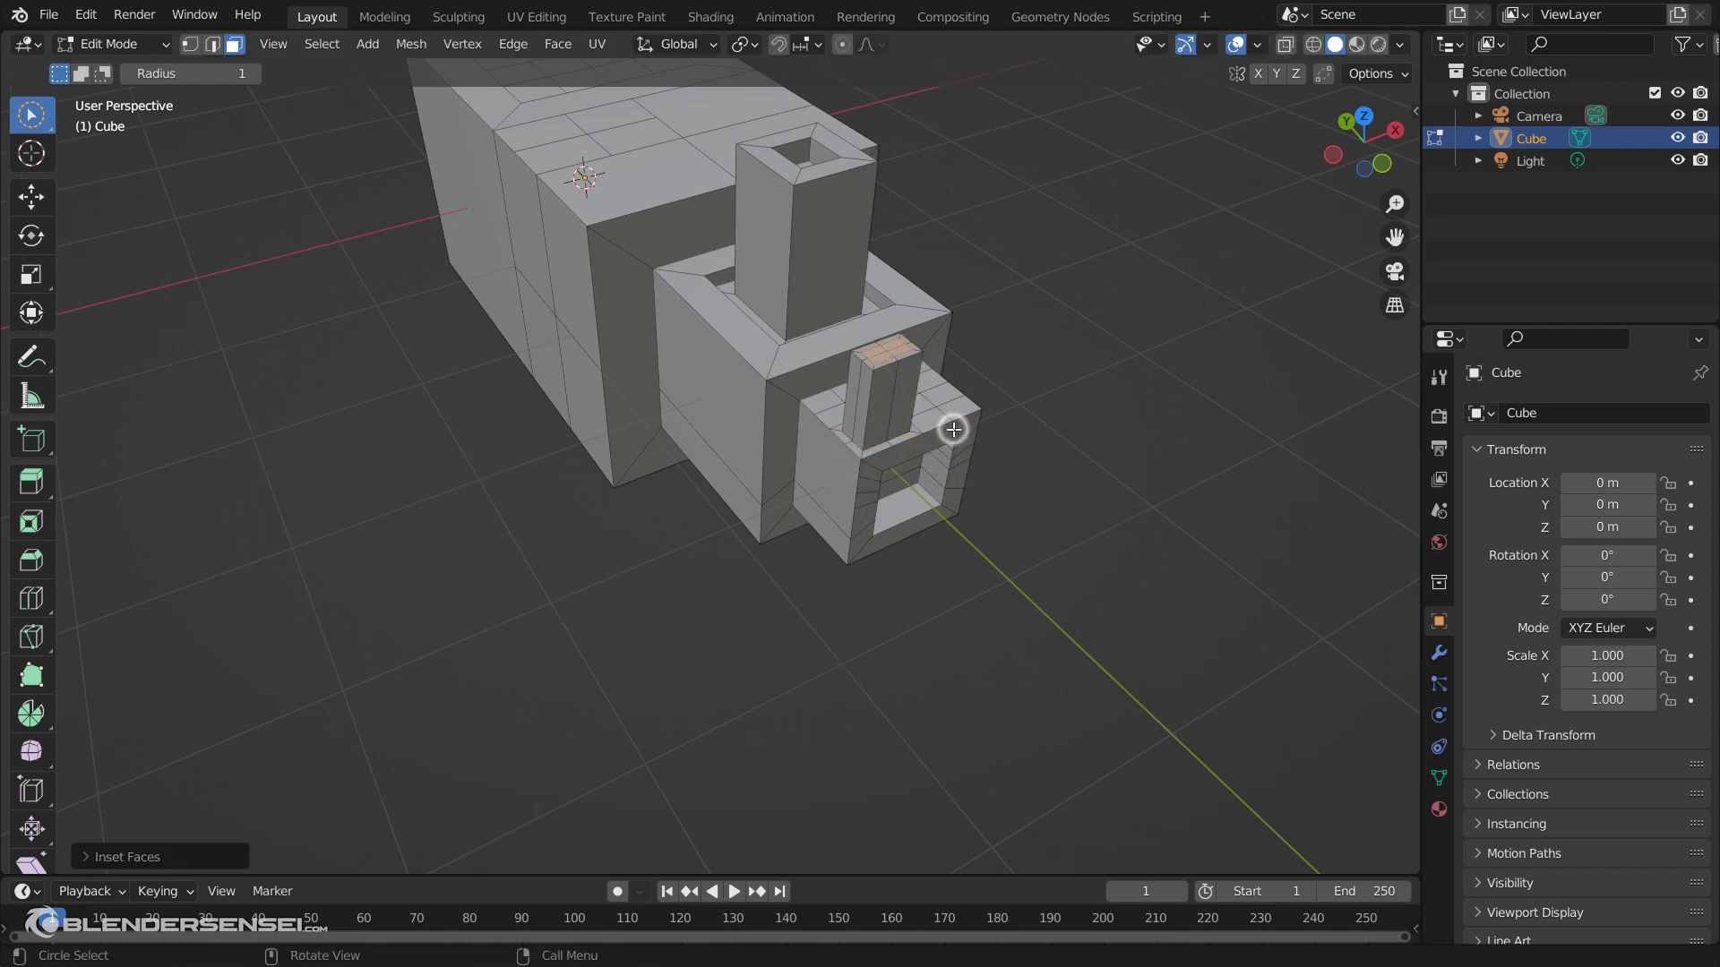
key(e)
click(951, 430)
key(i)
click(946, 430)
key(e)
click(953, 340)
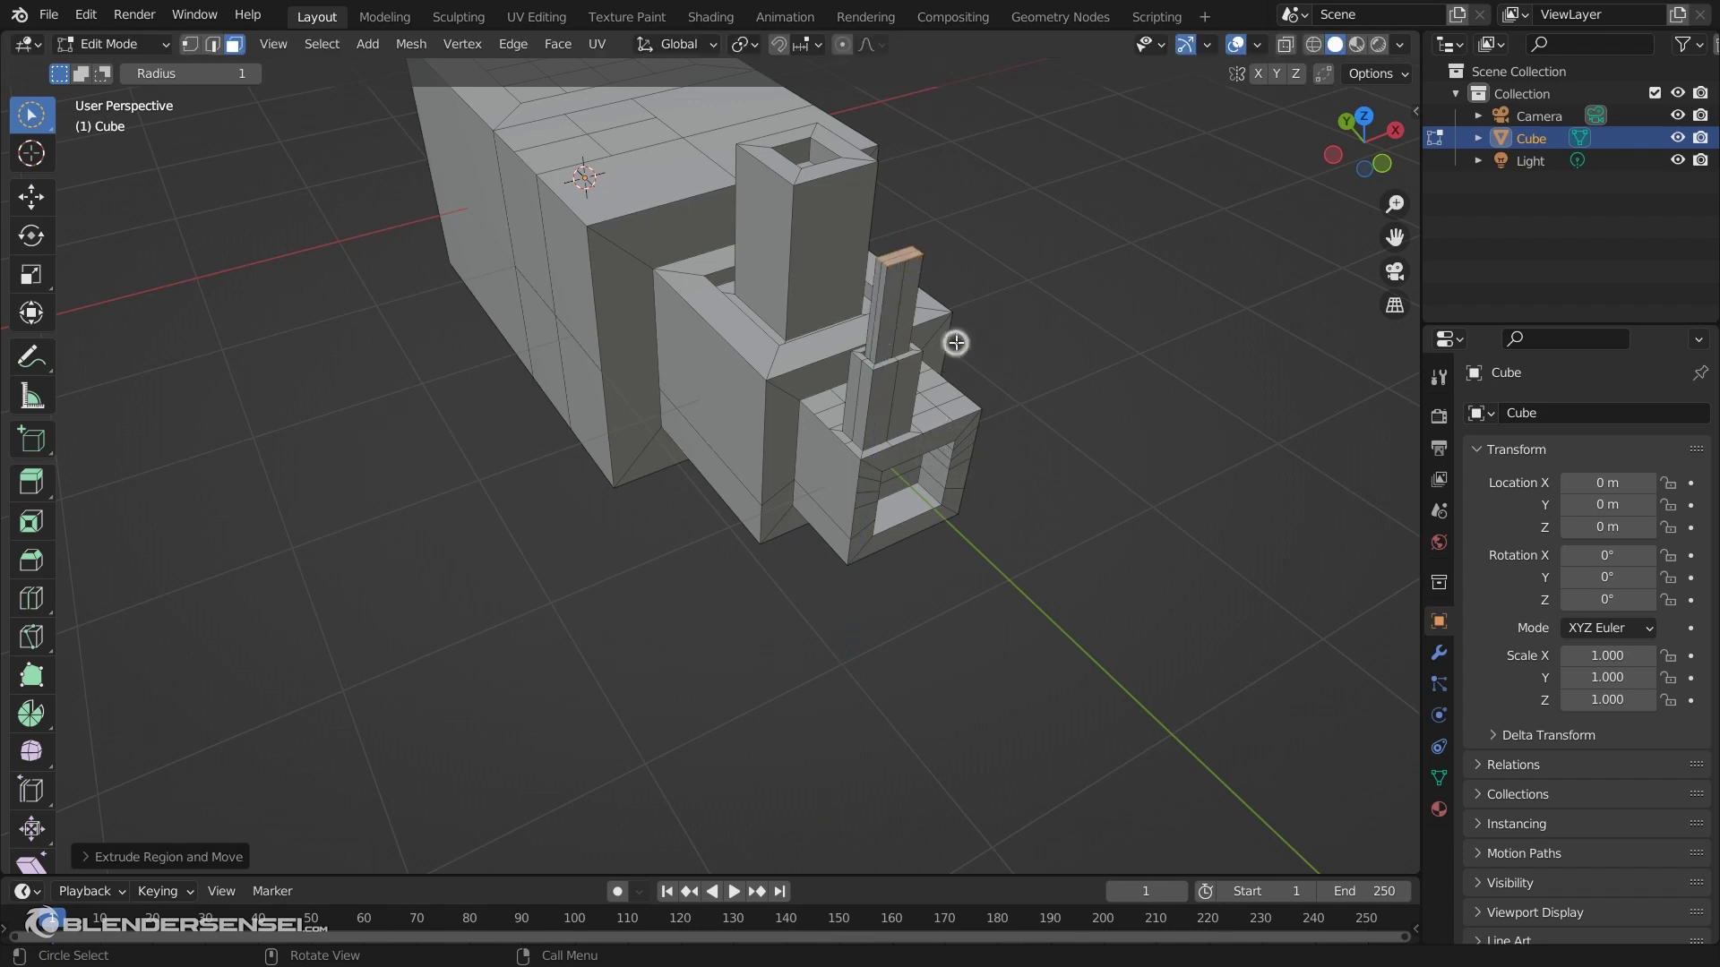
Add three evenly spaced horizontal loop cuts around the lower, thicker column
middle_drag(952, 340, 778, 351)
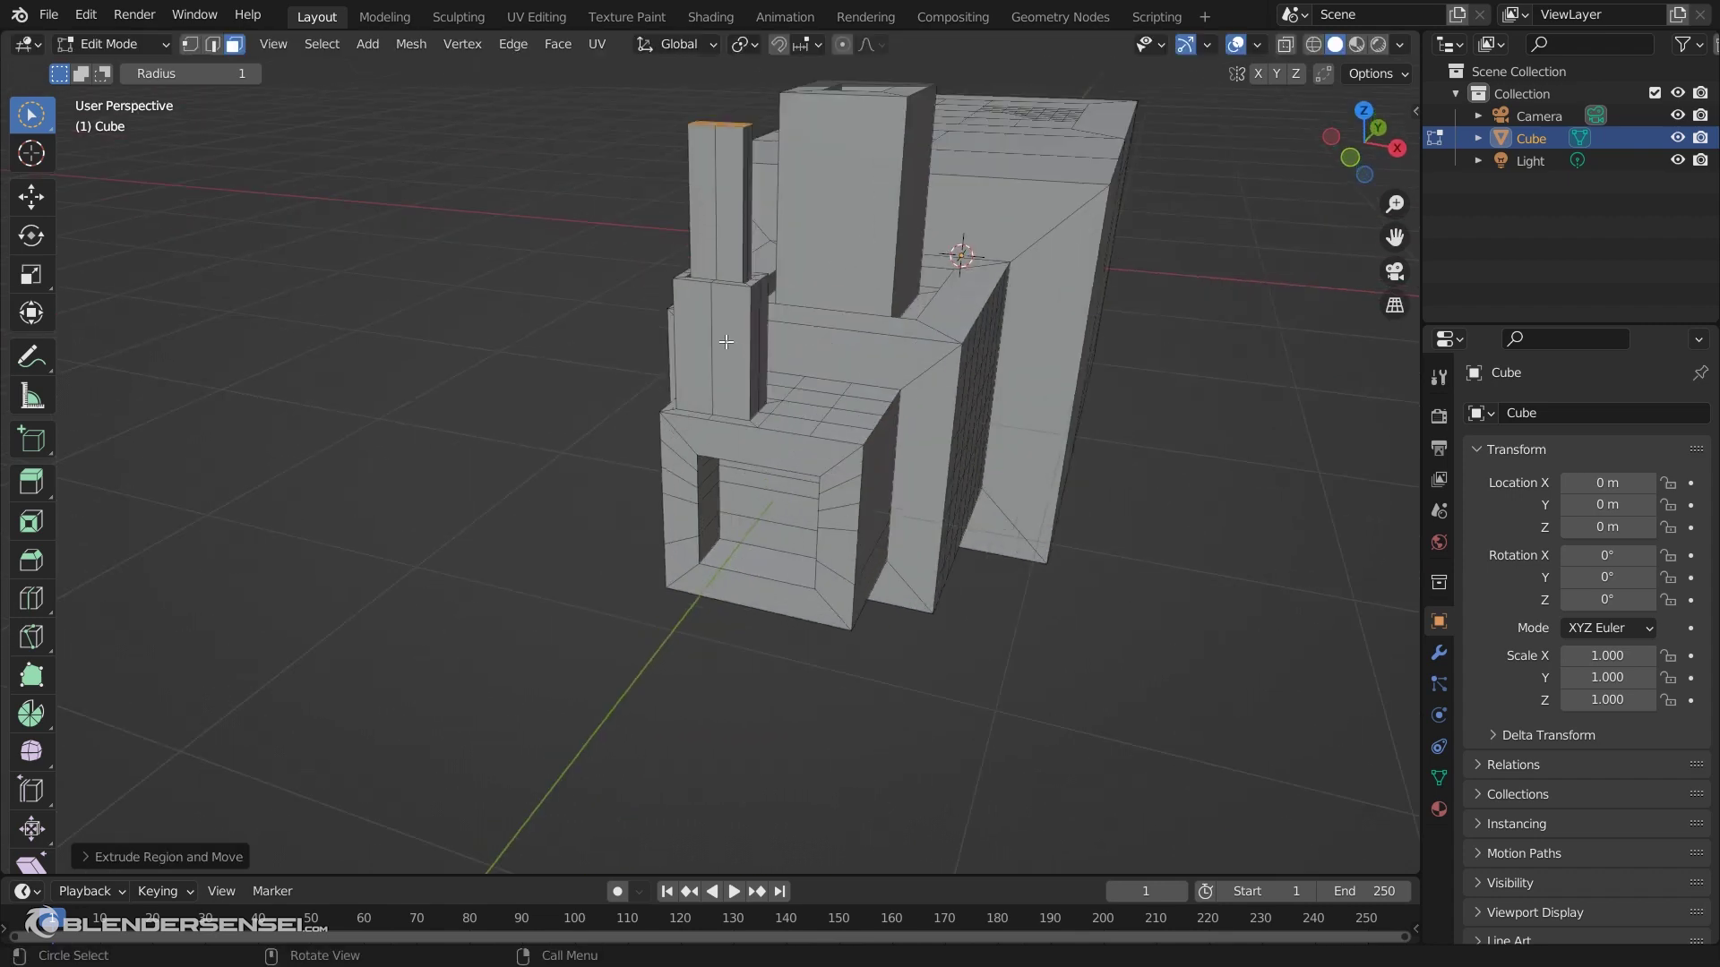
key(ctrl+r)
scroll(727, 340, up, 2)
click(729, 339)
right_click(730, 339)
Extrude a middle face loop of the lower column and scale it outward to form a protruding ring
alt+click(748, 366)
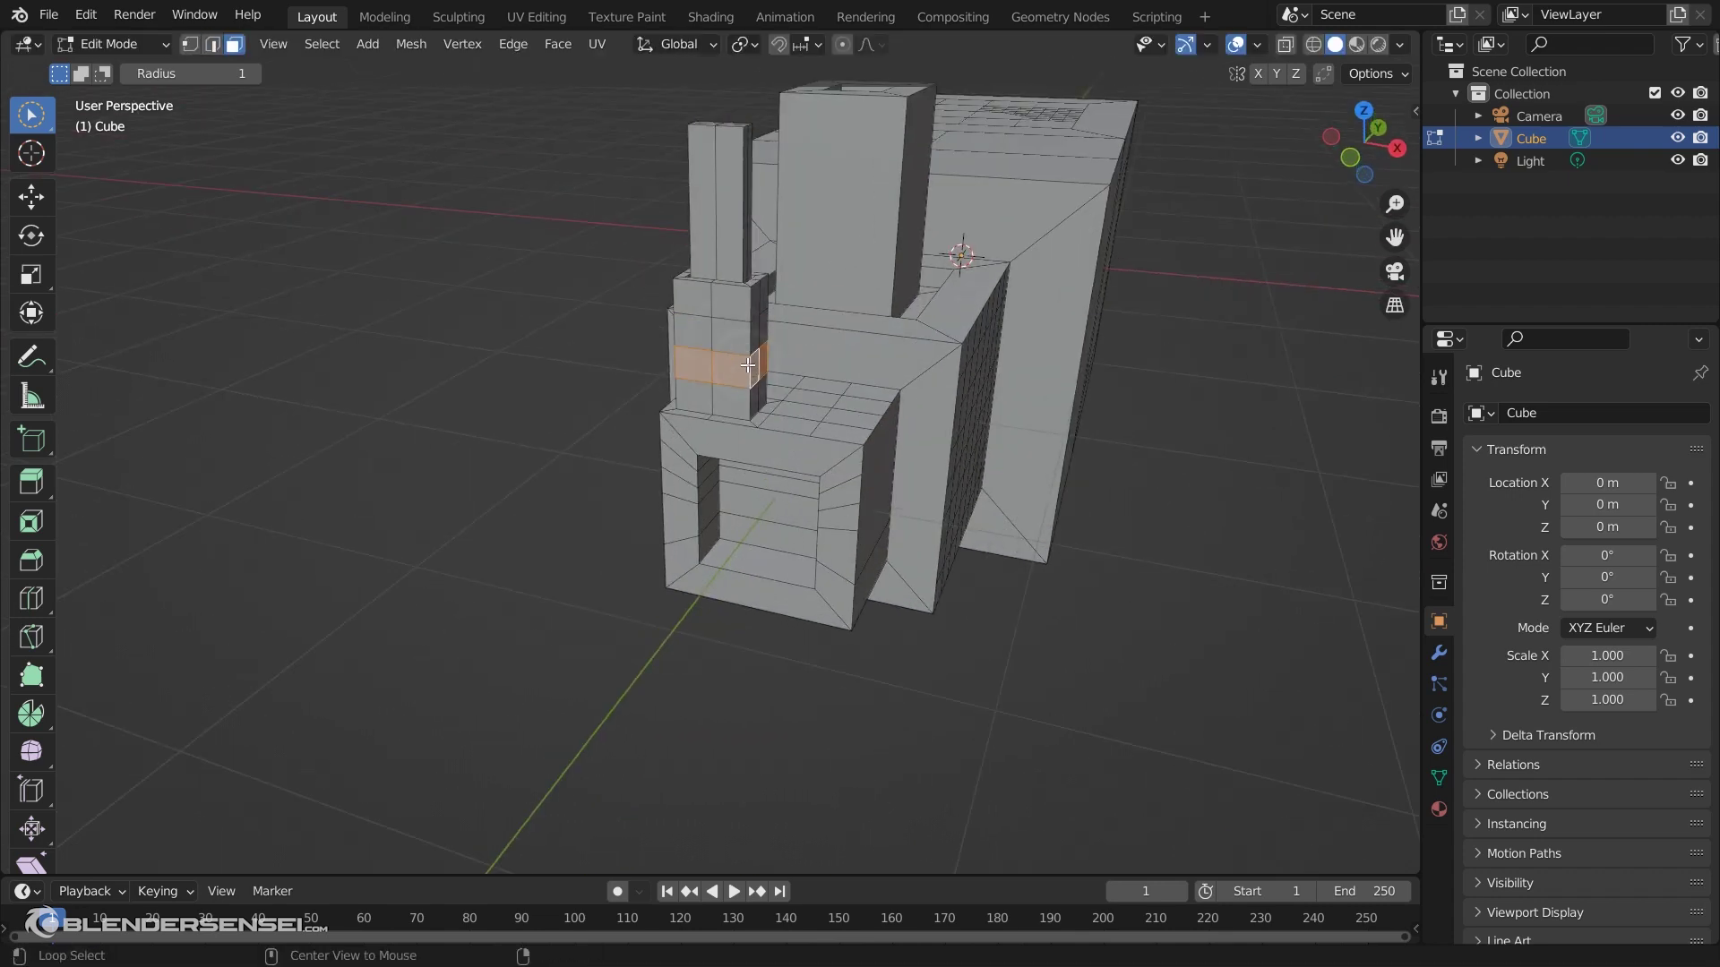
middle_drag(748, 365, 884, 309)
key(e)
right_click(893, 340)
key(s)
click(893, 340)
Extrude the side faces of the protruding ring outward into a block, and inset its end faces
key(c)
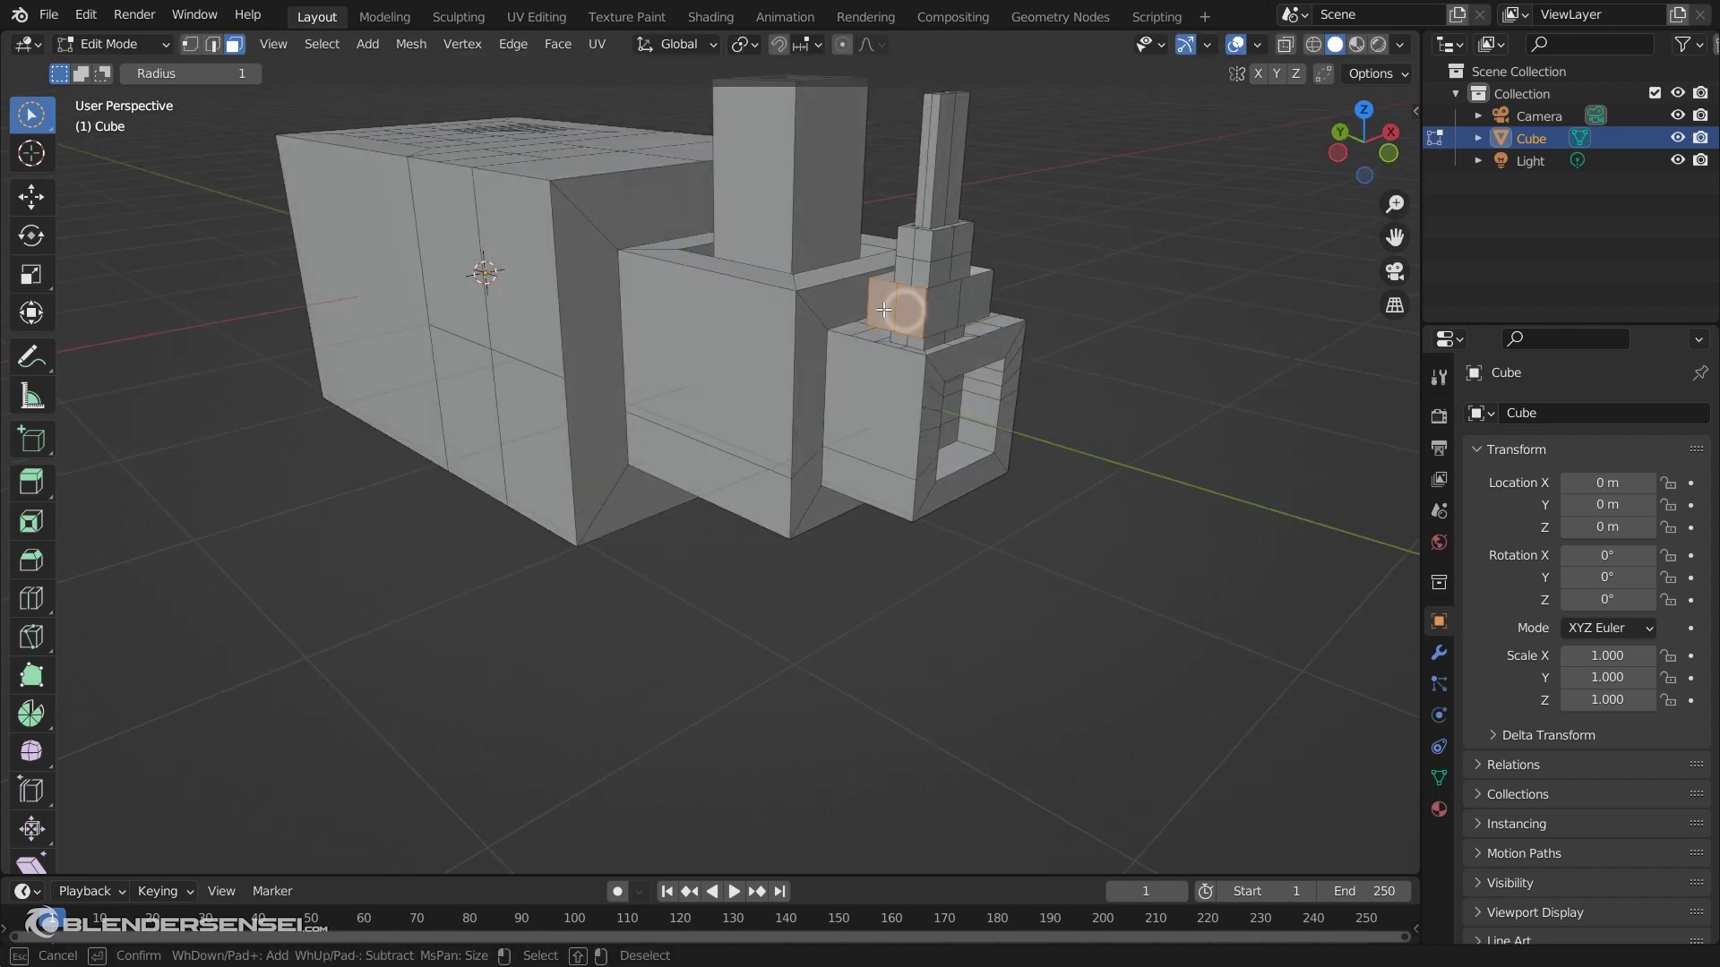
right_click(884, 309)
key(e)
click(936, 398)
key(i)
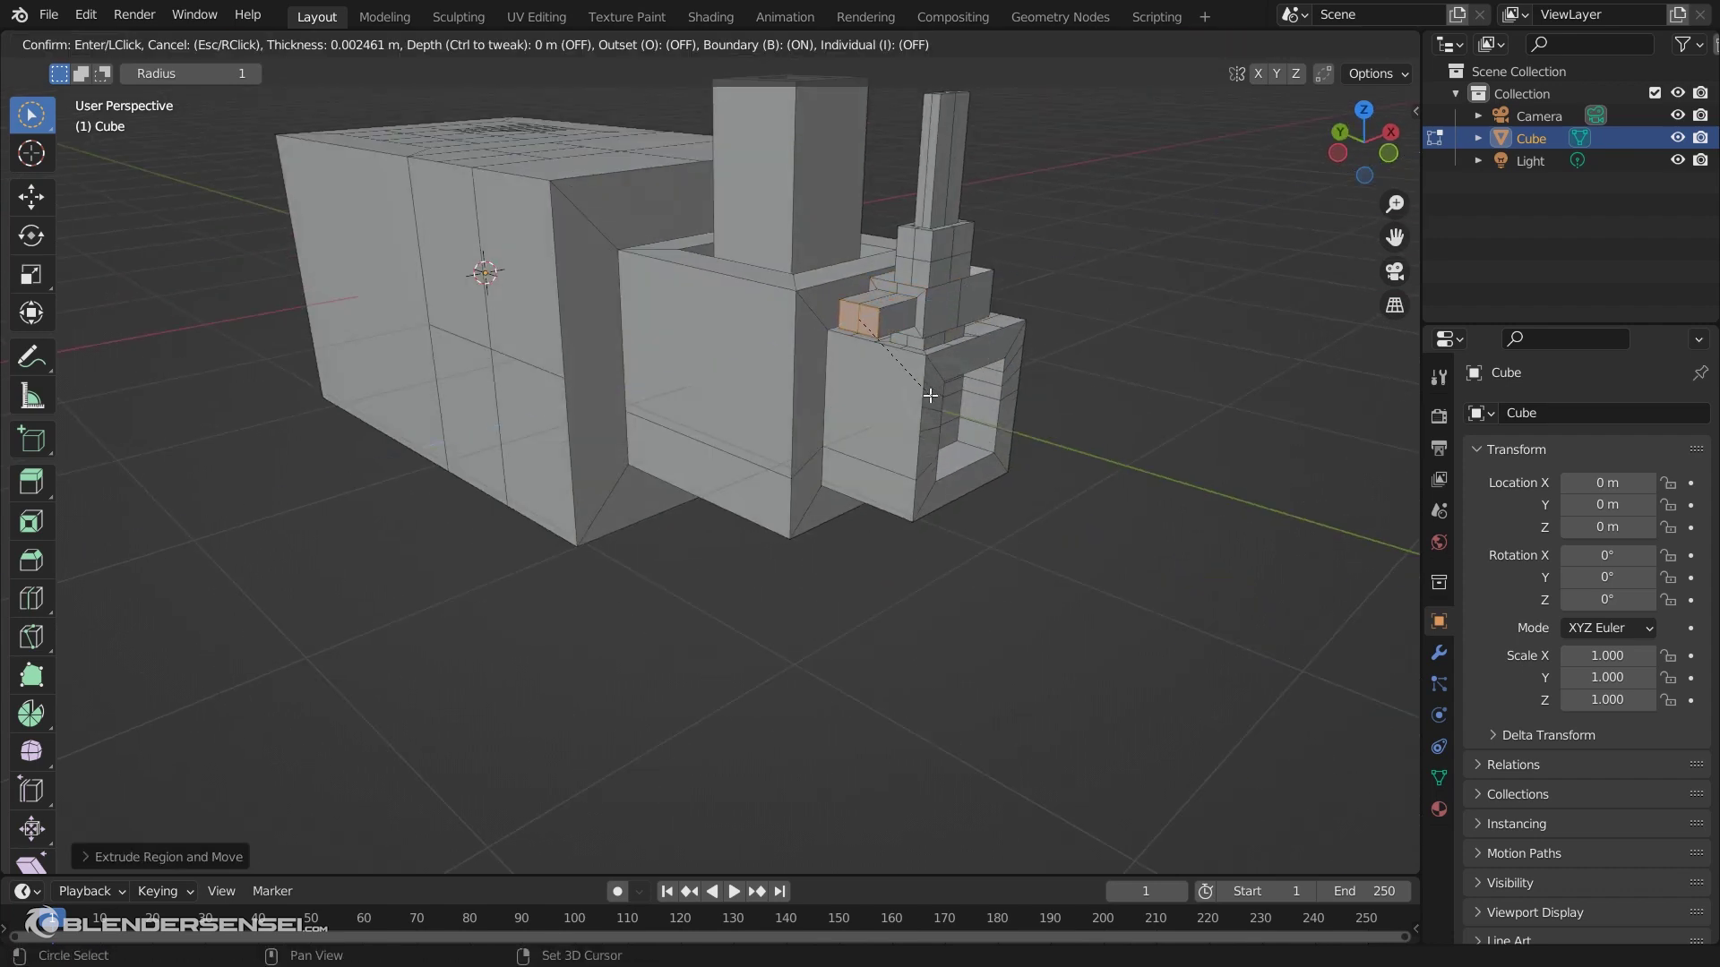
click(930, 395)
Divide the side block with a loop cut, and inset and extrude its top faces beside the ring upward by about 0.32 m
middle_drag(930, 395, 856, 450)
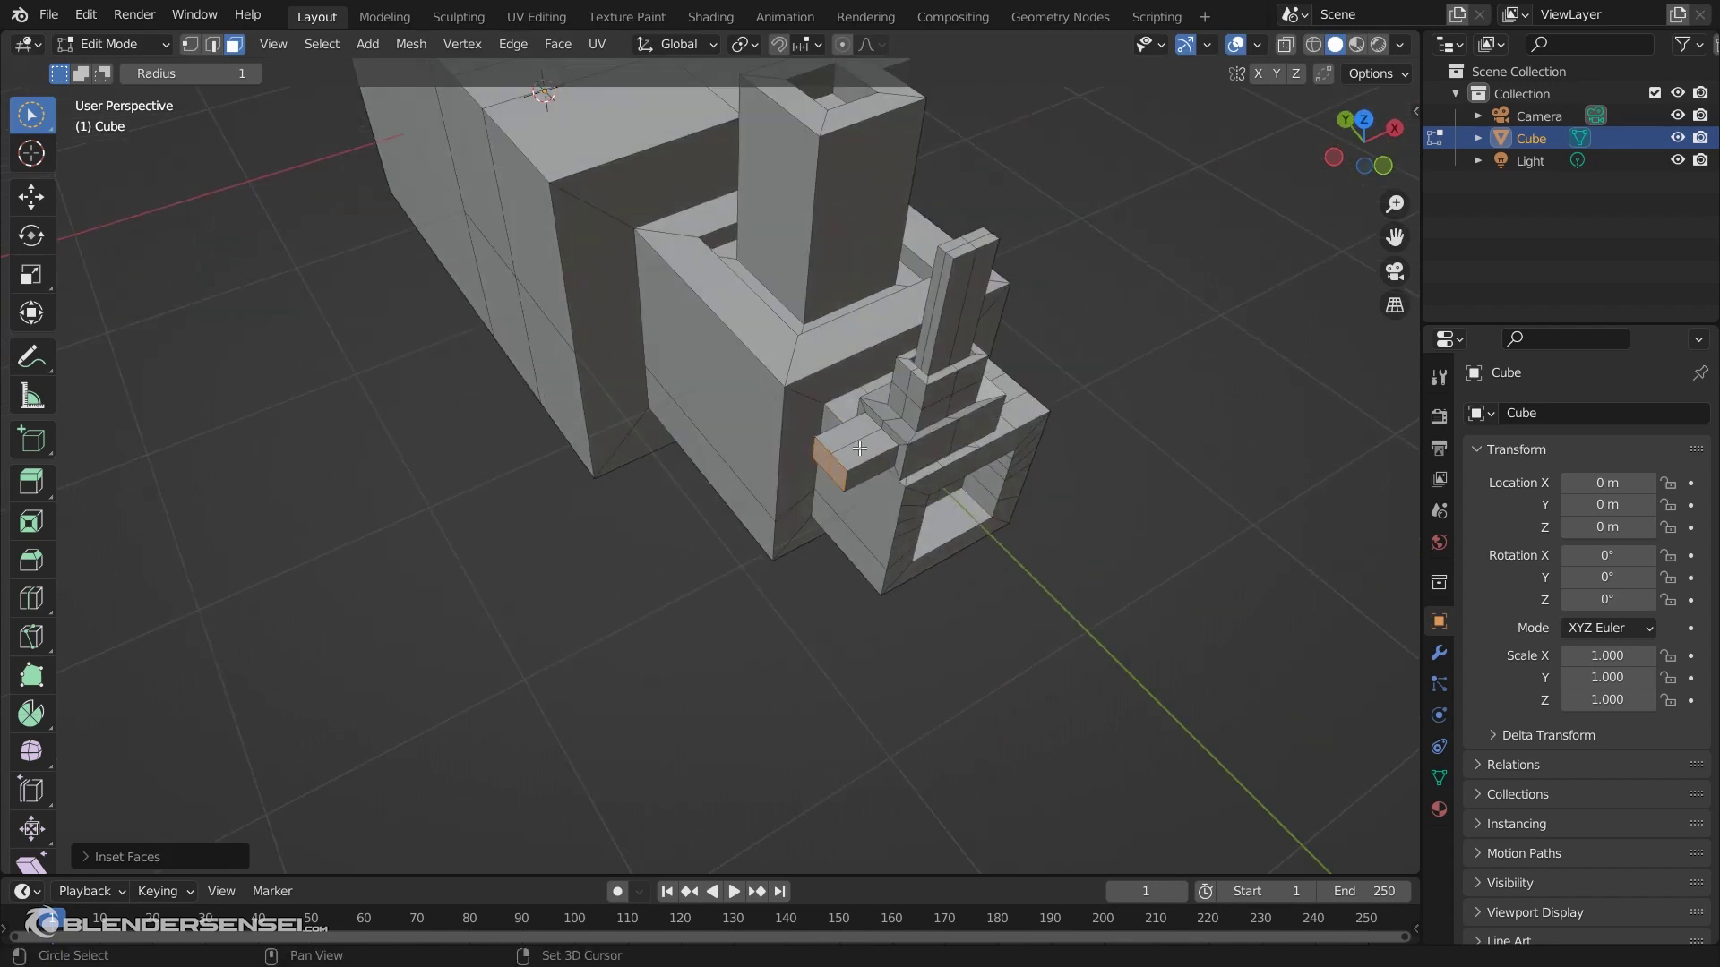
key(c)
shift+click(855, 445)
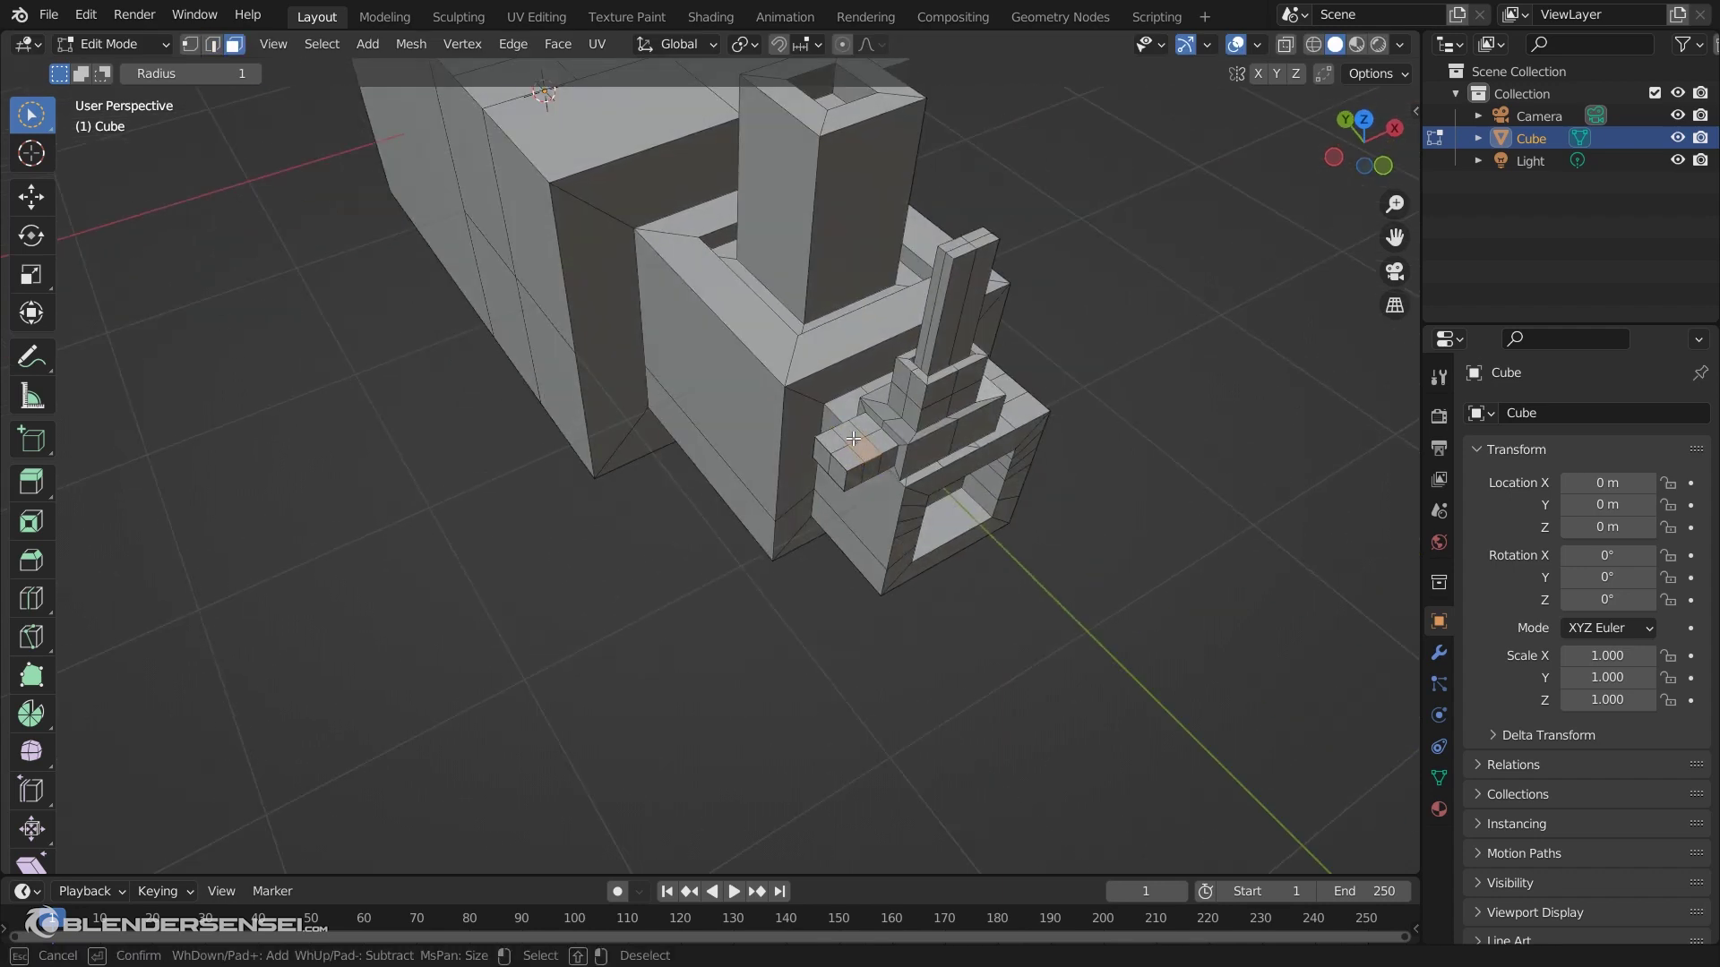
right_click(854, 439)
key(i)
click(859, 441)
key(e)
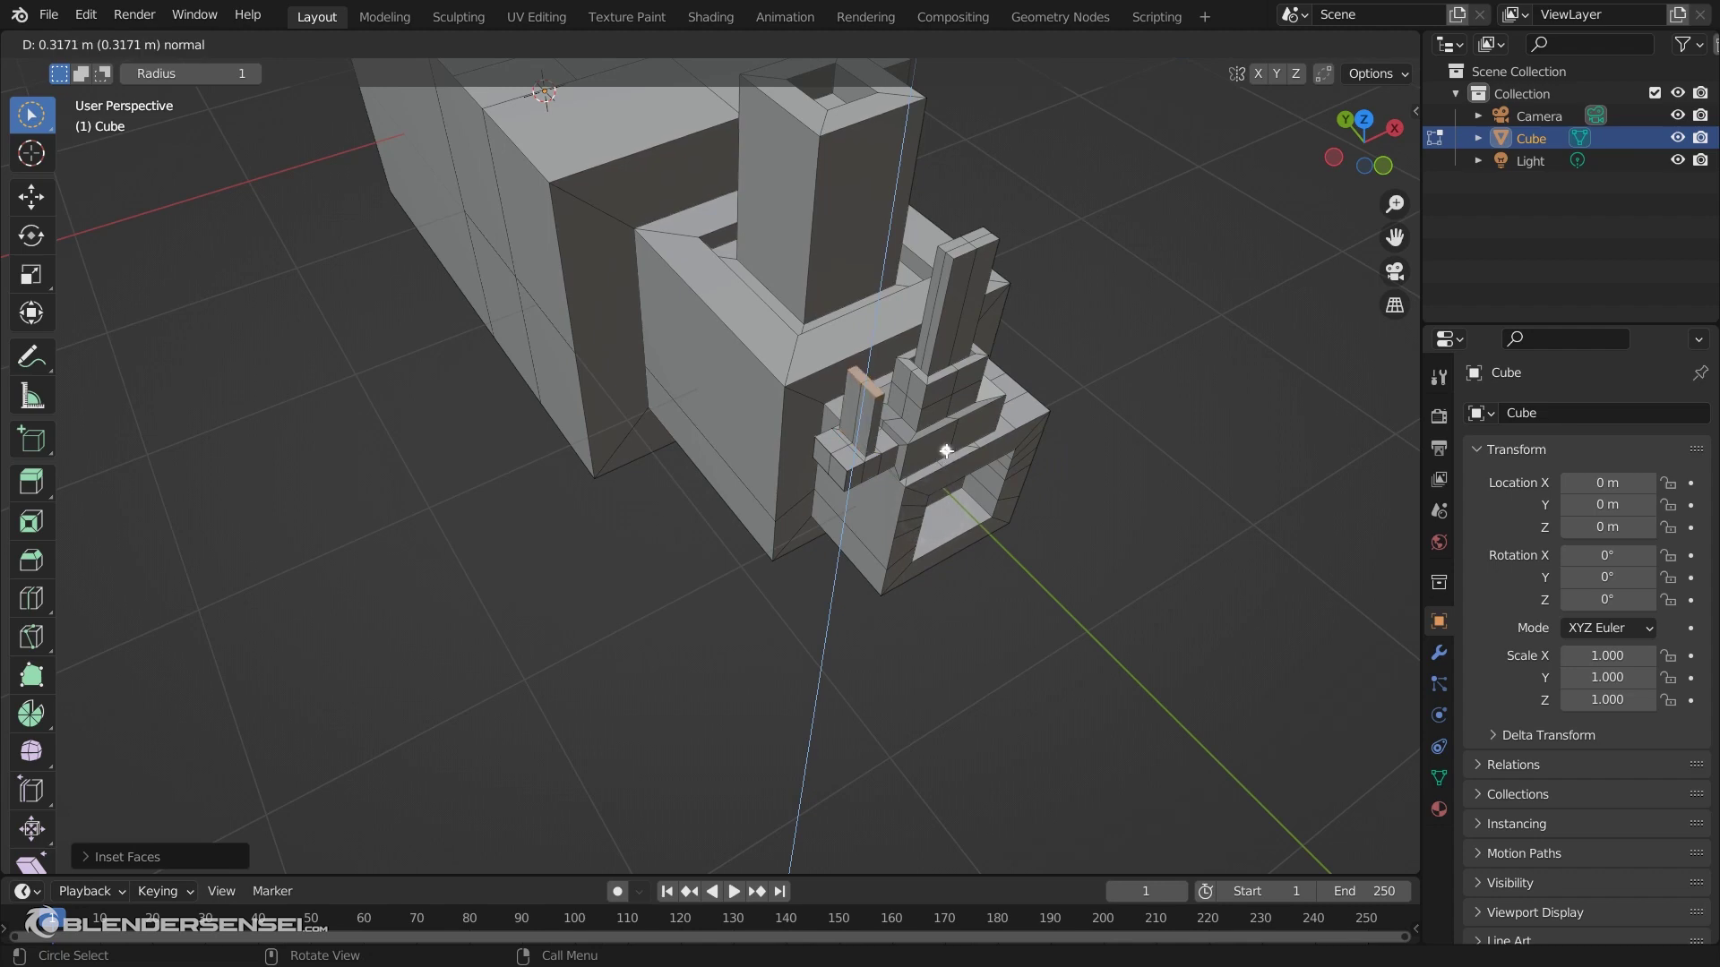
click(946, 451)
scroll(946, 451, down, 4)
middle_drag(946, 450, 1071, 496)
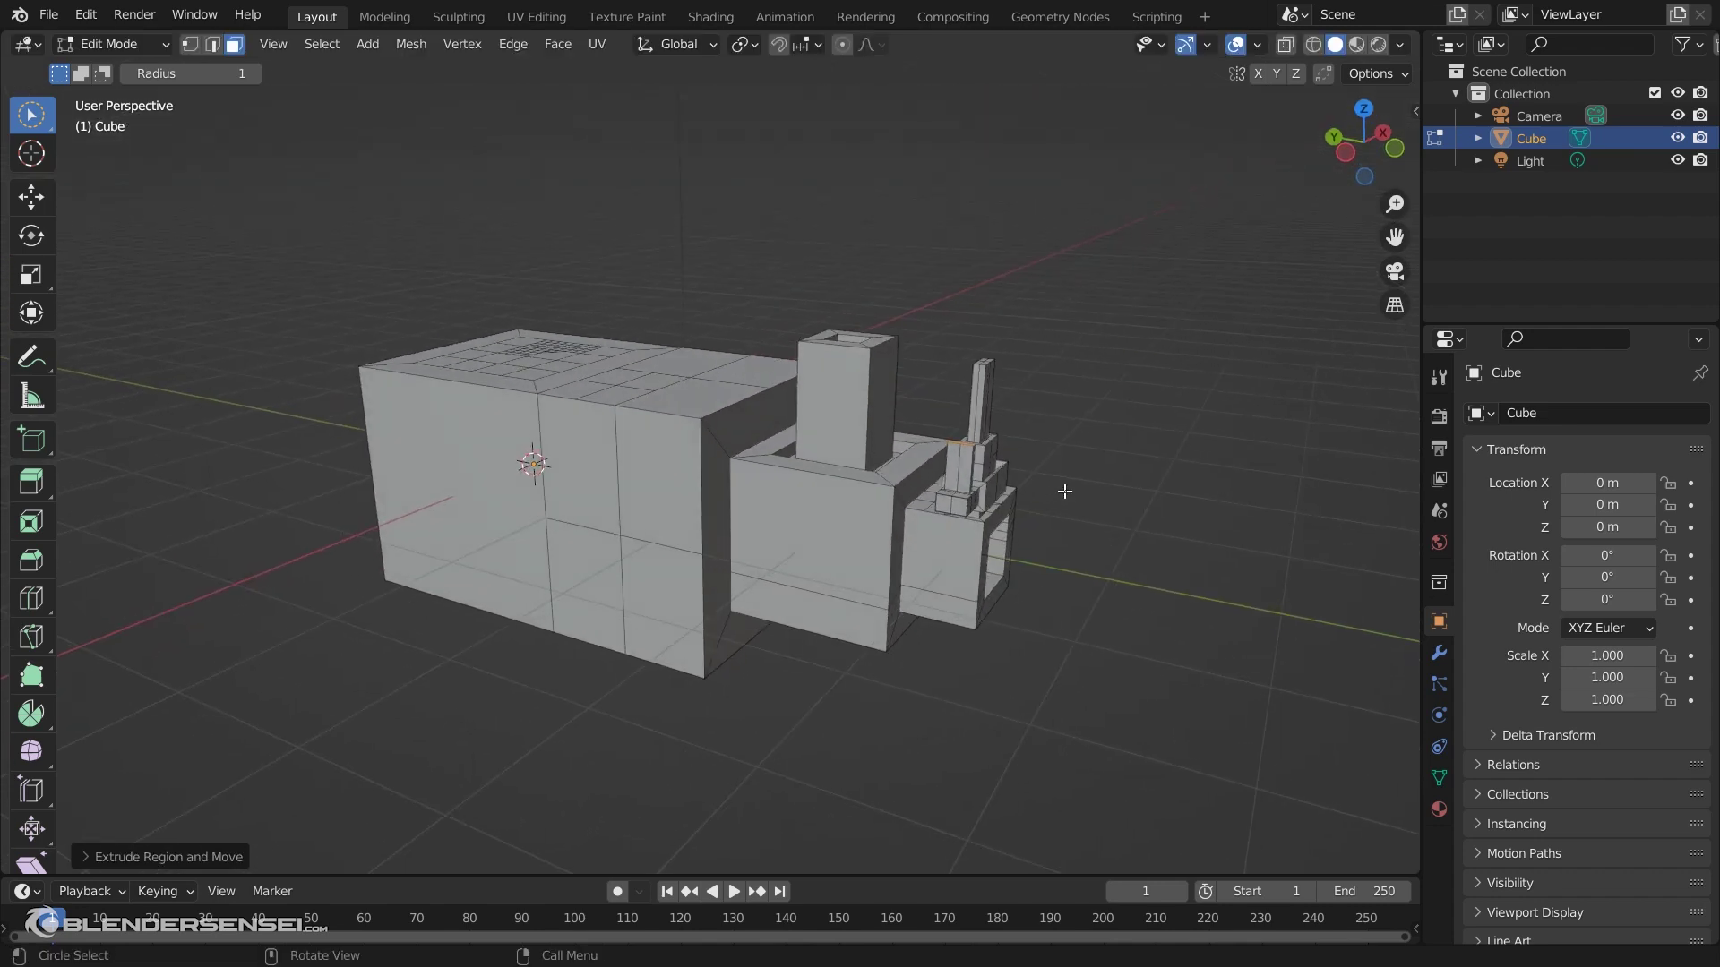